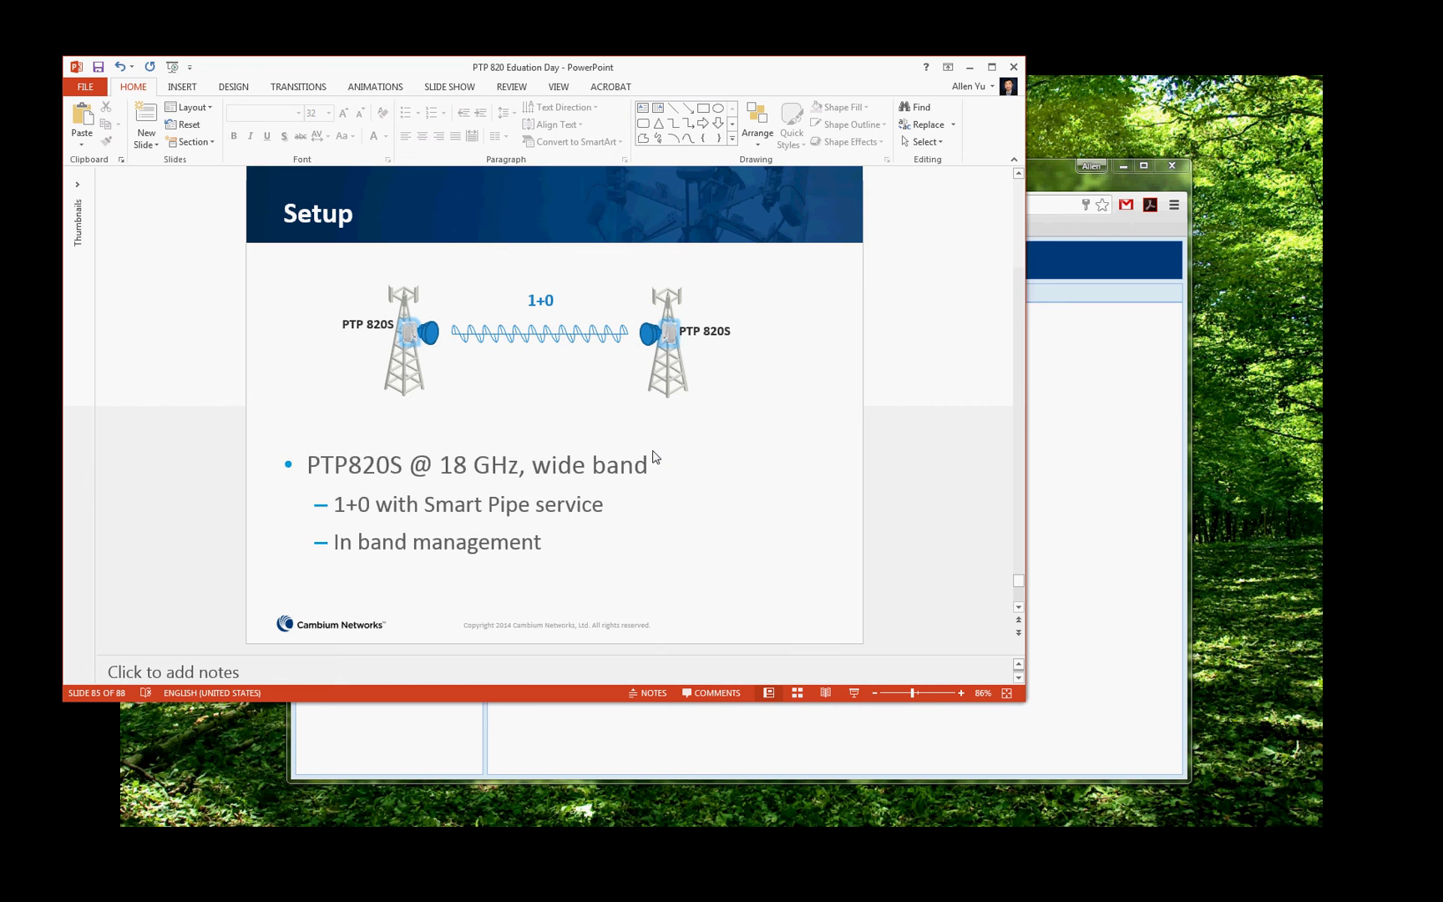
Scroll the slides down to slide 86, In-band Management of PTP820S.
scroll(656, 456, down, 1)
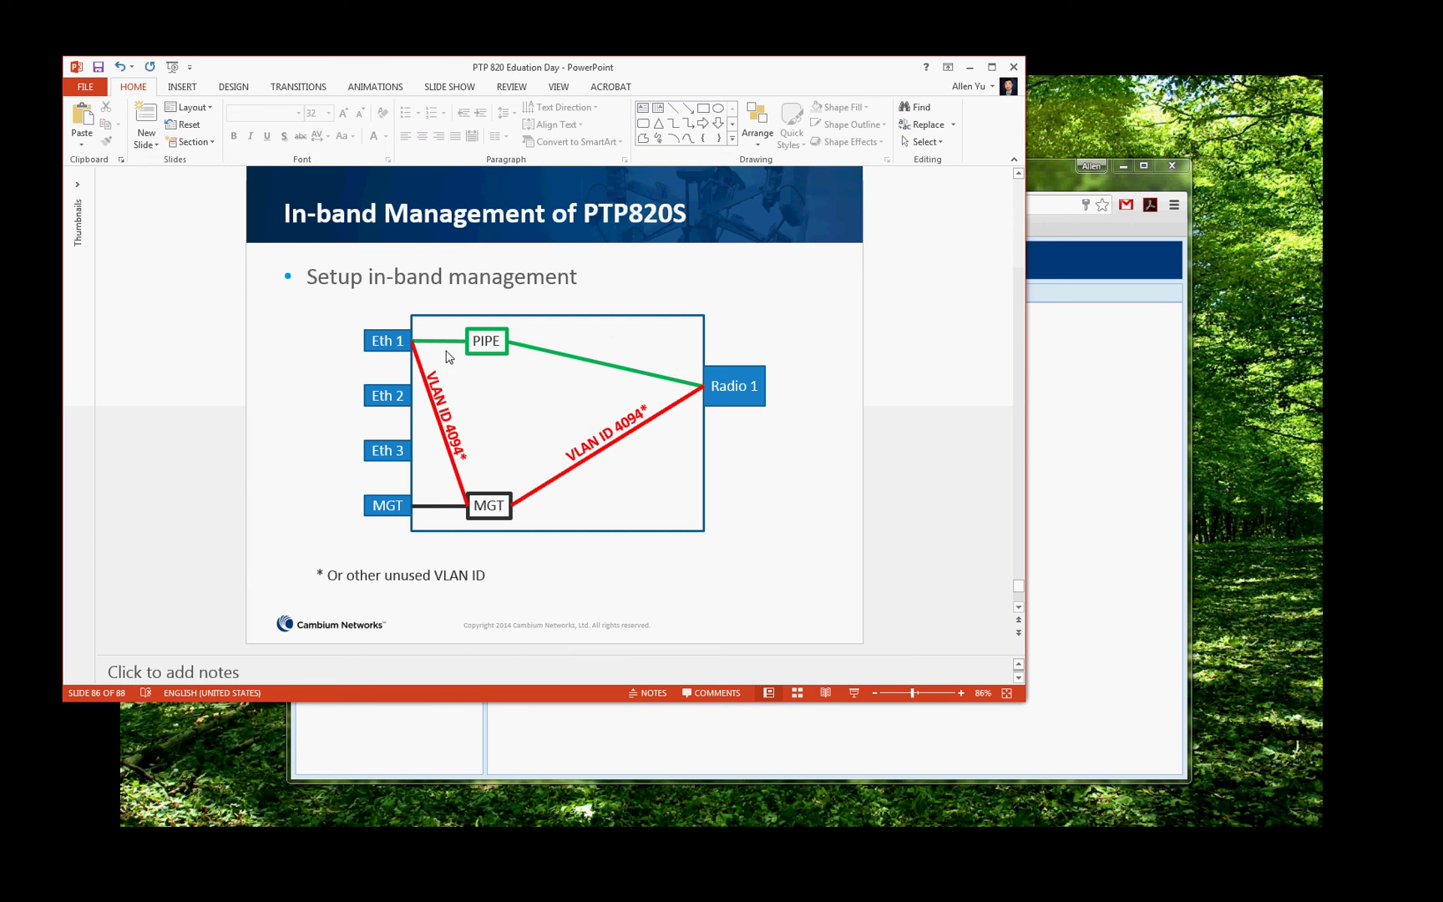
Minimize PowerPoint and check the login tabs for radios 192.168.1.40 and 192.168.1.41.
click(969, 67)
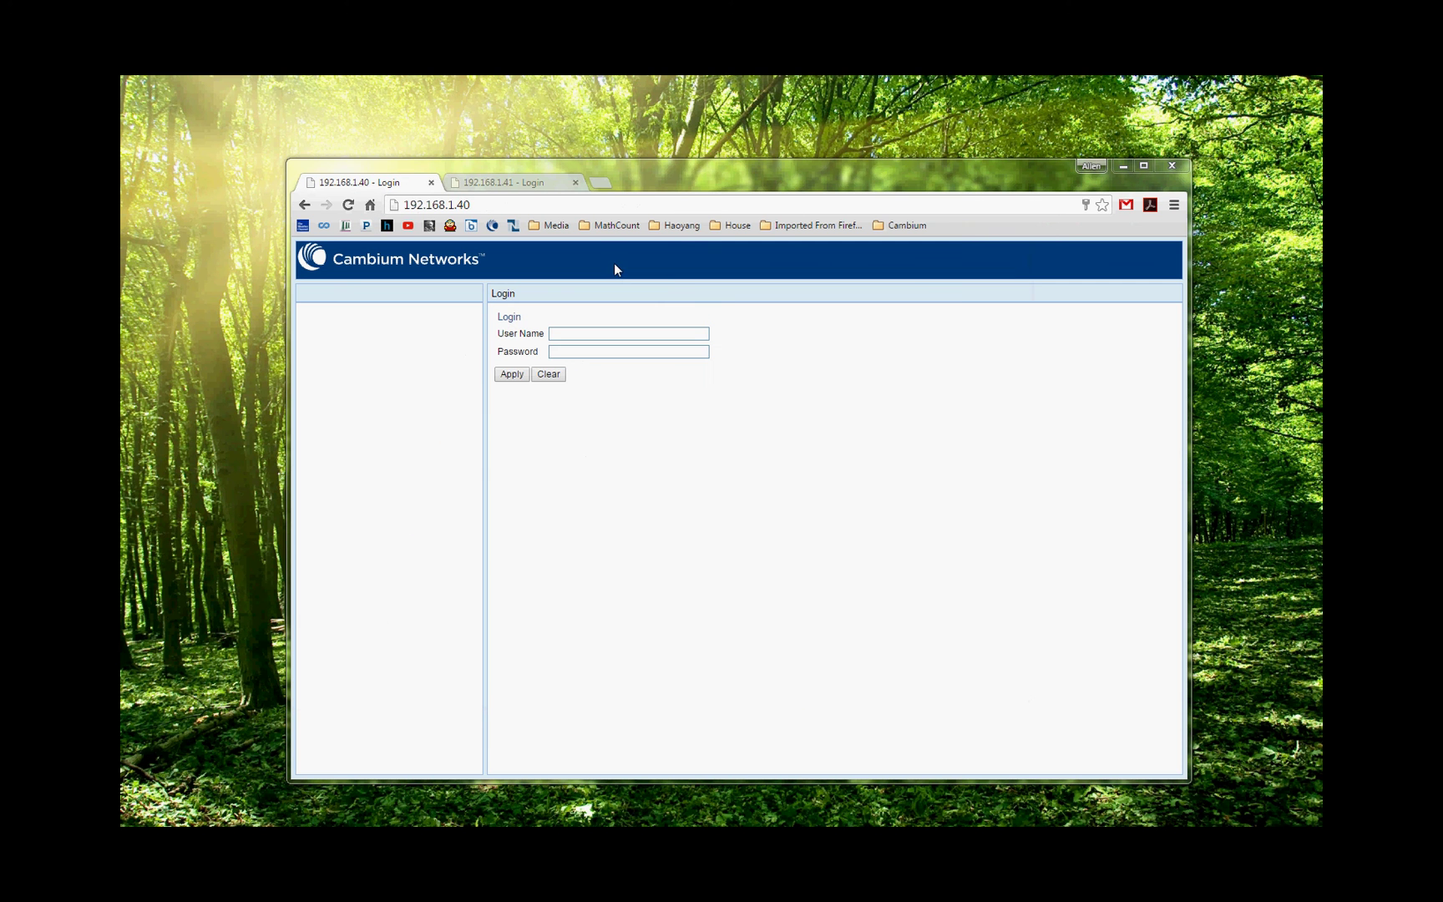
click(492, 208)
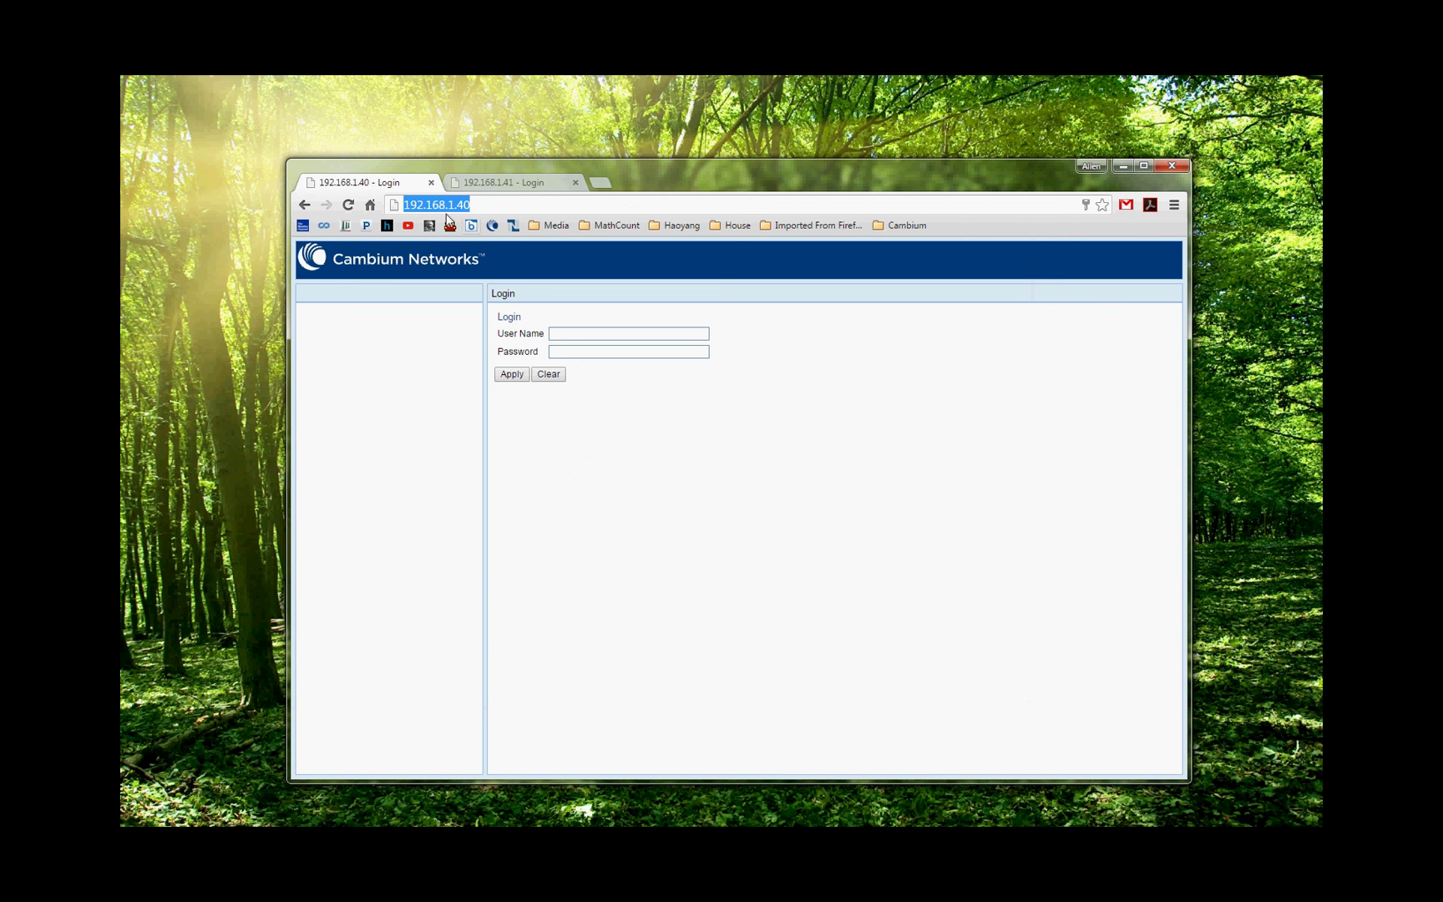
click(502, 185)
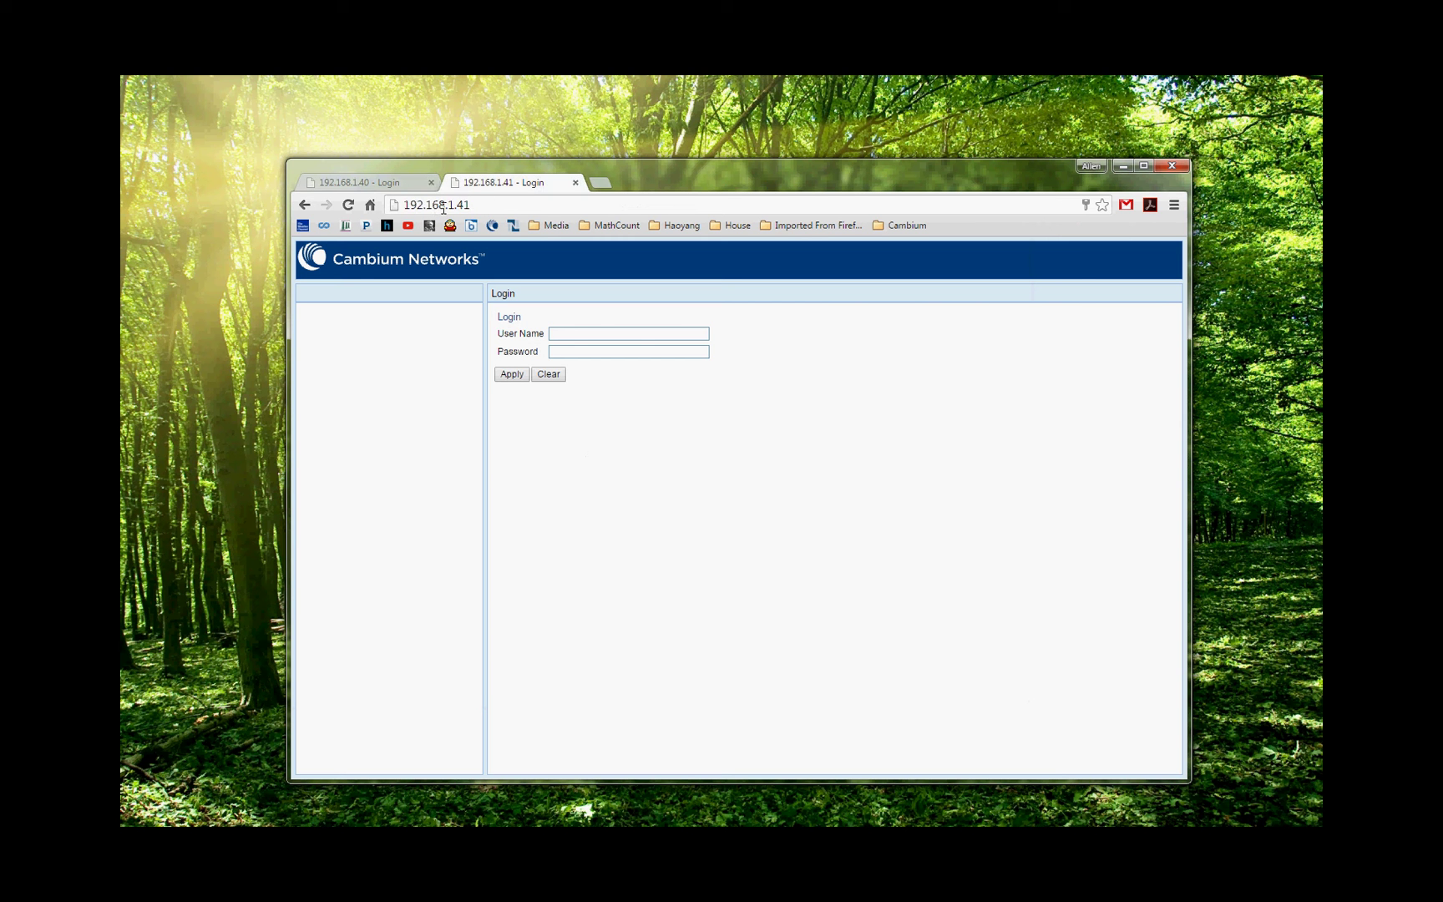
click(381, 184)
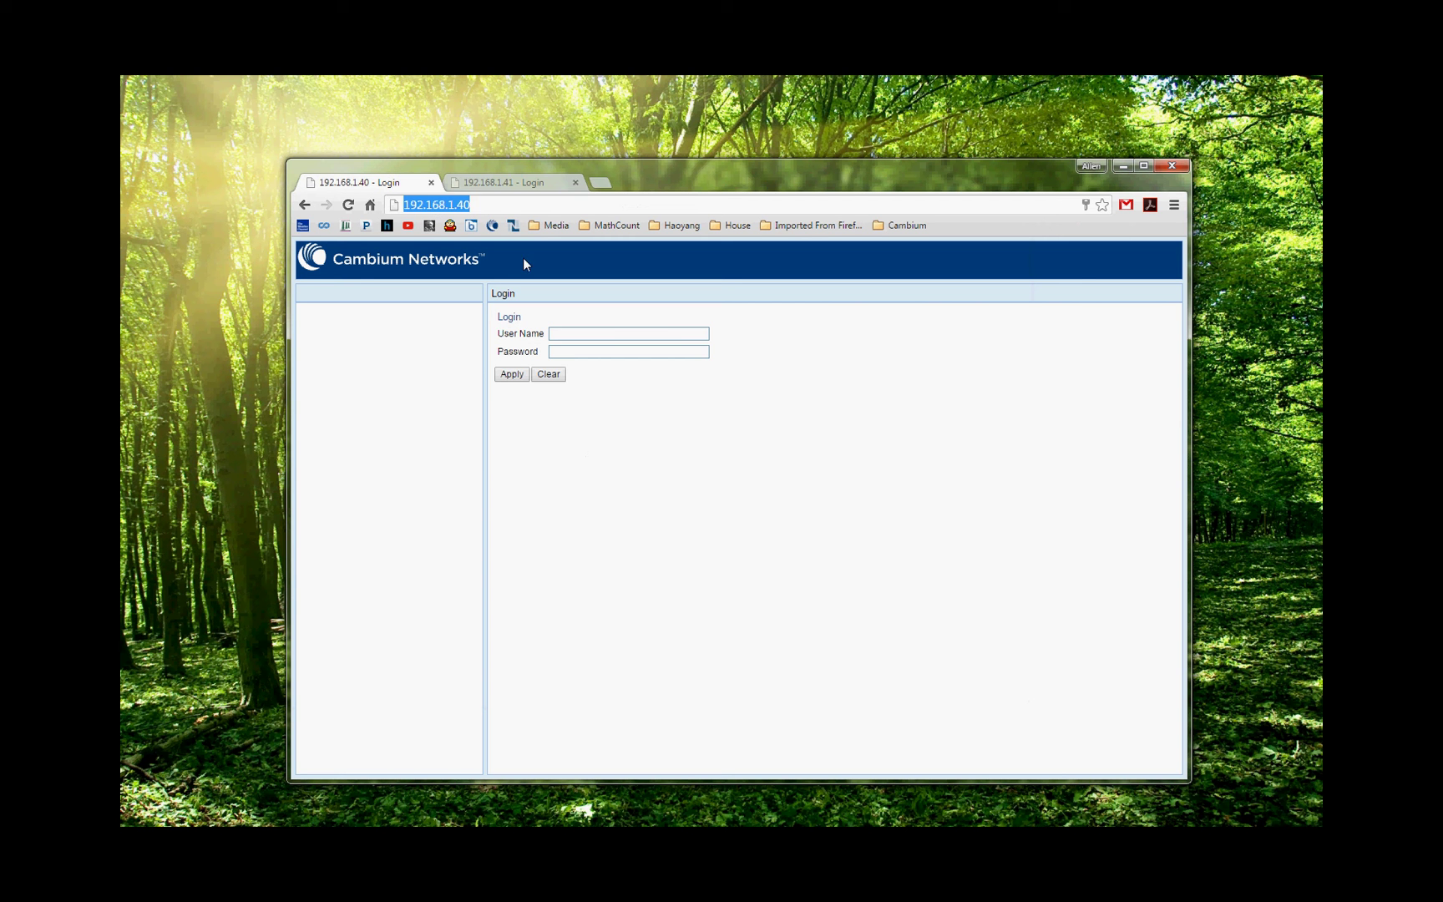
Log into the 192.168.1.40 radio with the admin user name and password.
click(613, 331)
text(adm)
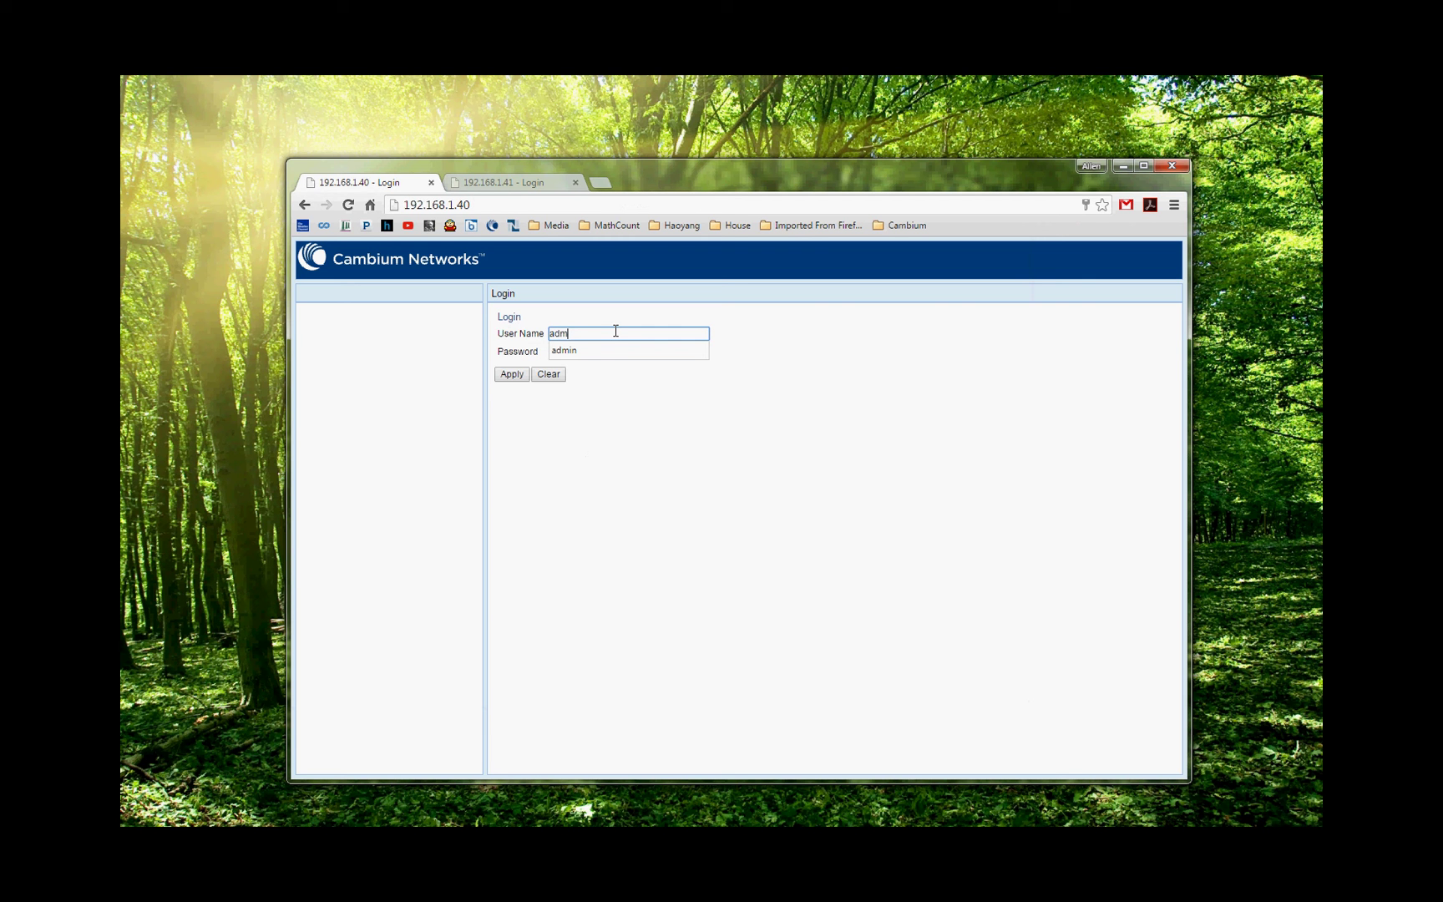
text(in)
key(Tab)
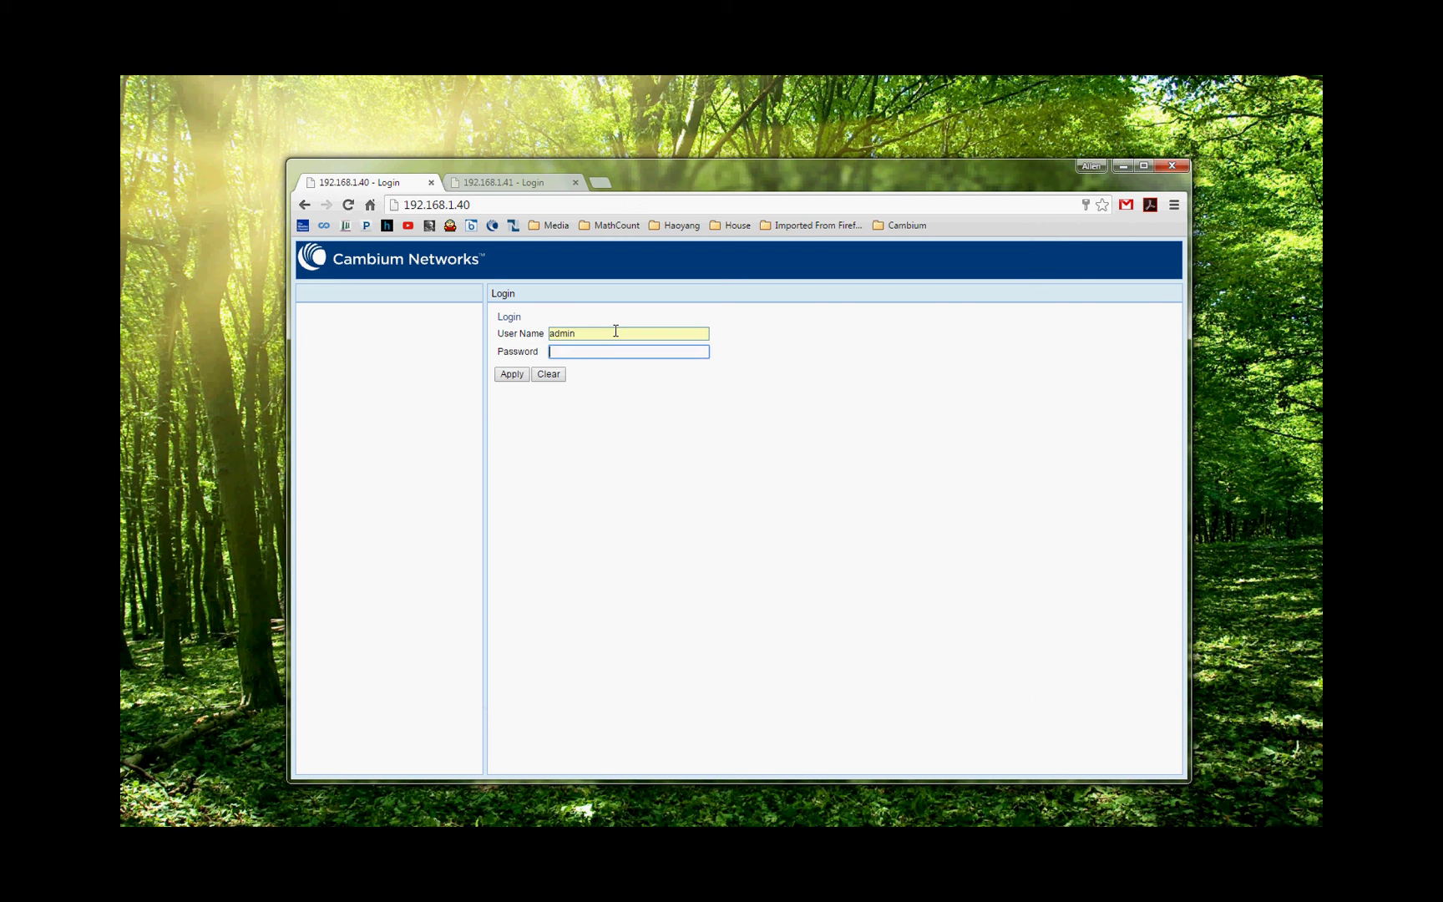
text(admin)
key(Return)
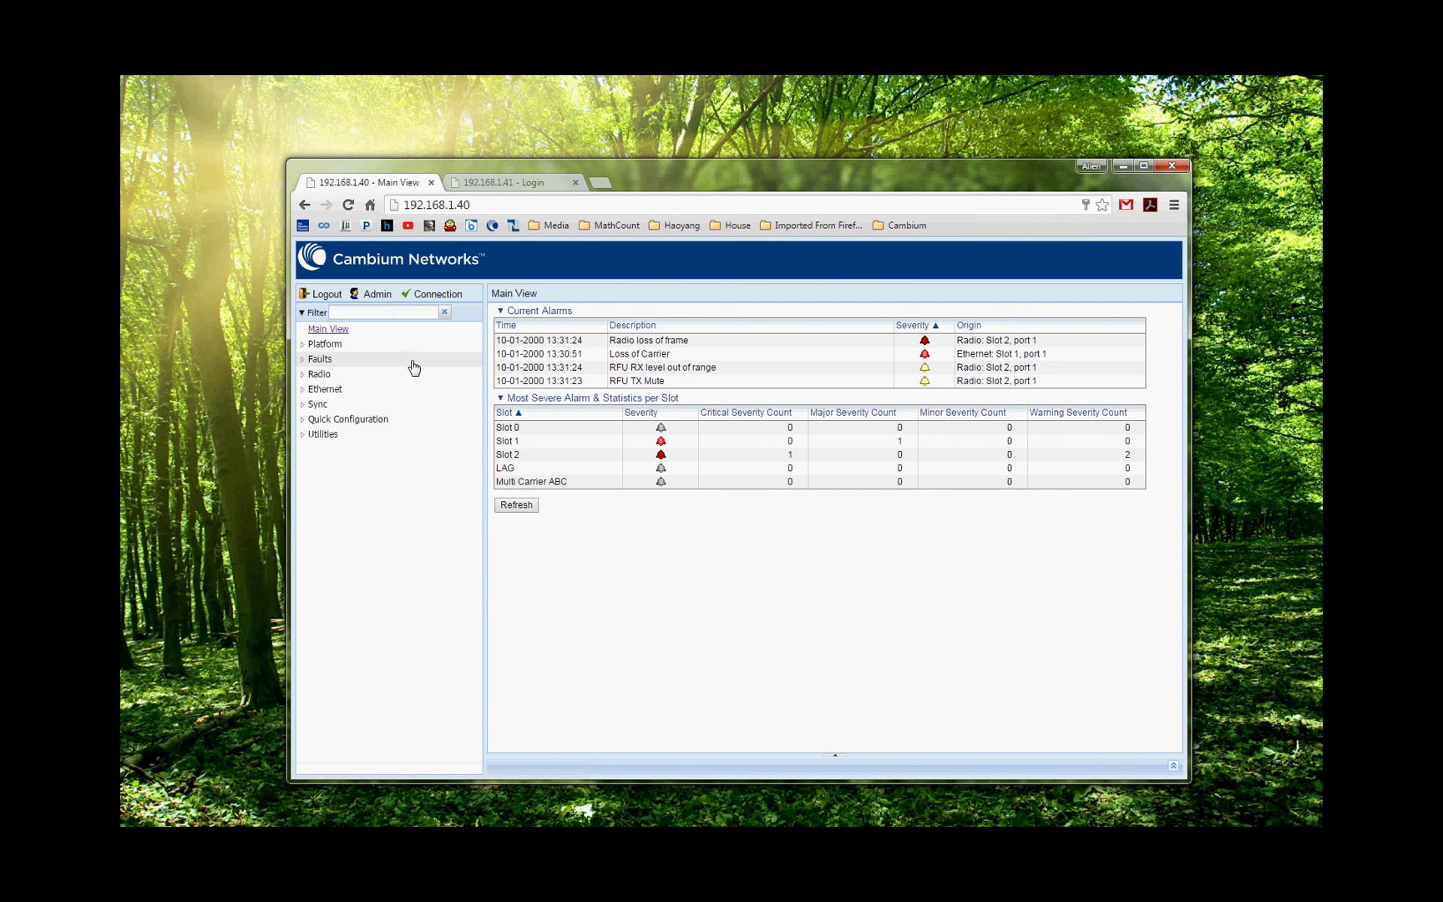
Show Platform > Management > Networking > Local: IP 192.168.1.40, gateway 192.168.1.254.
click(303, 345)
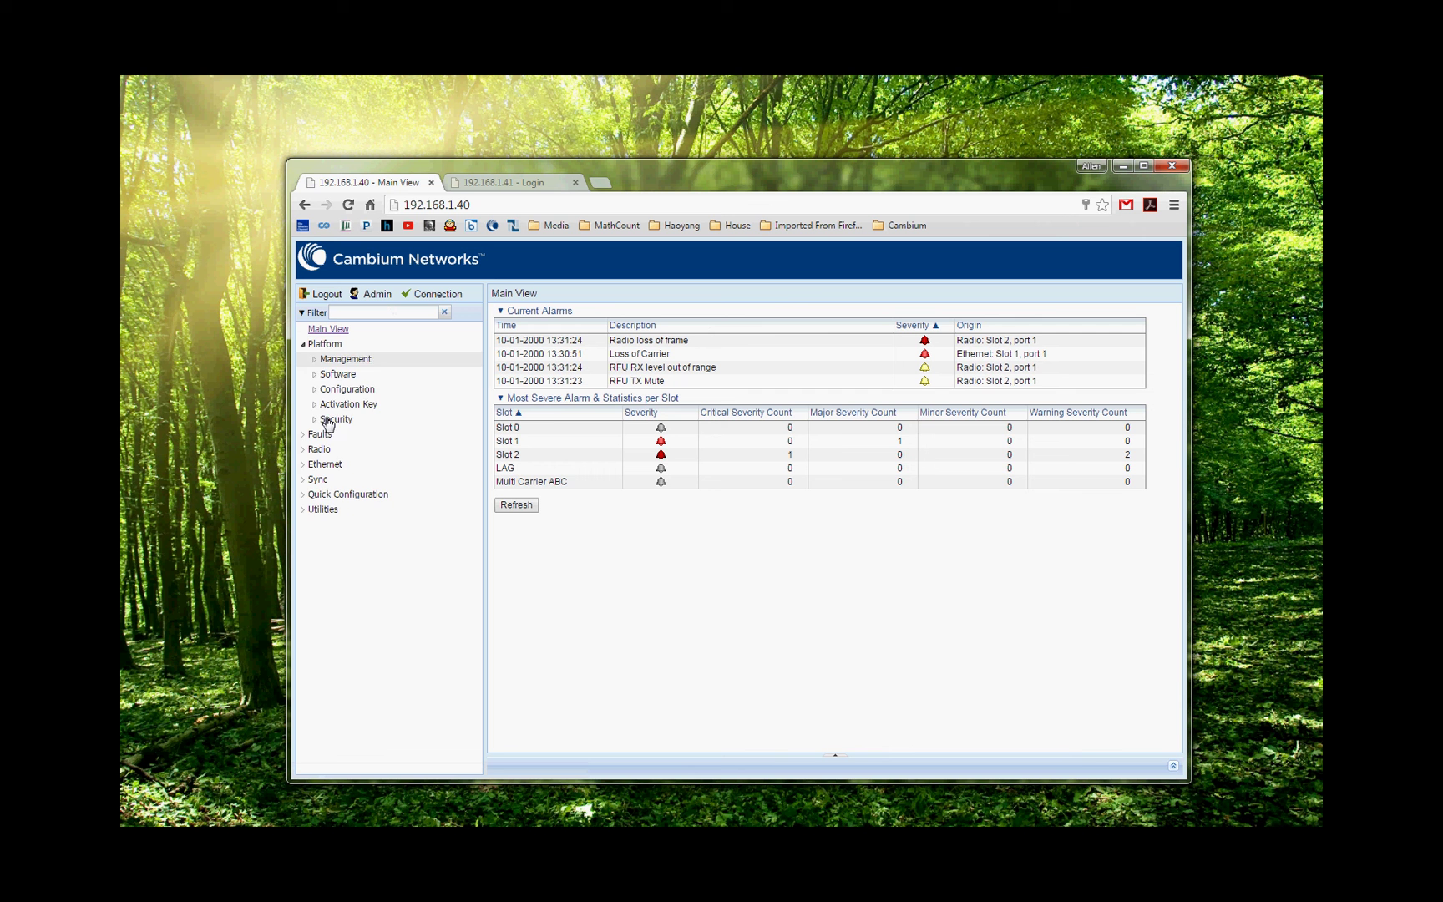
click(315, 361)
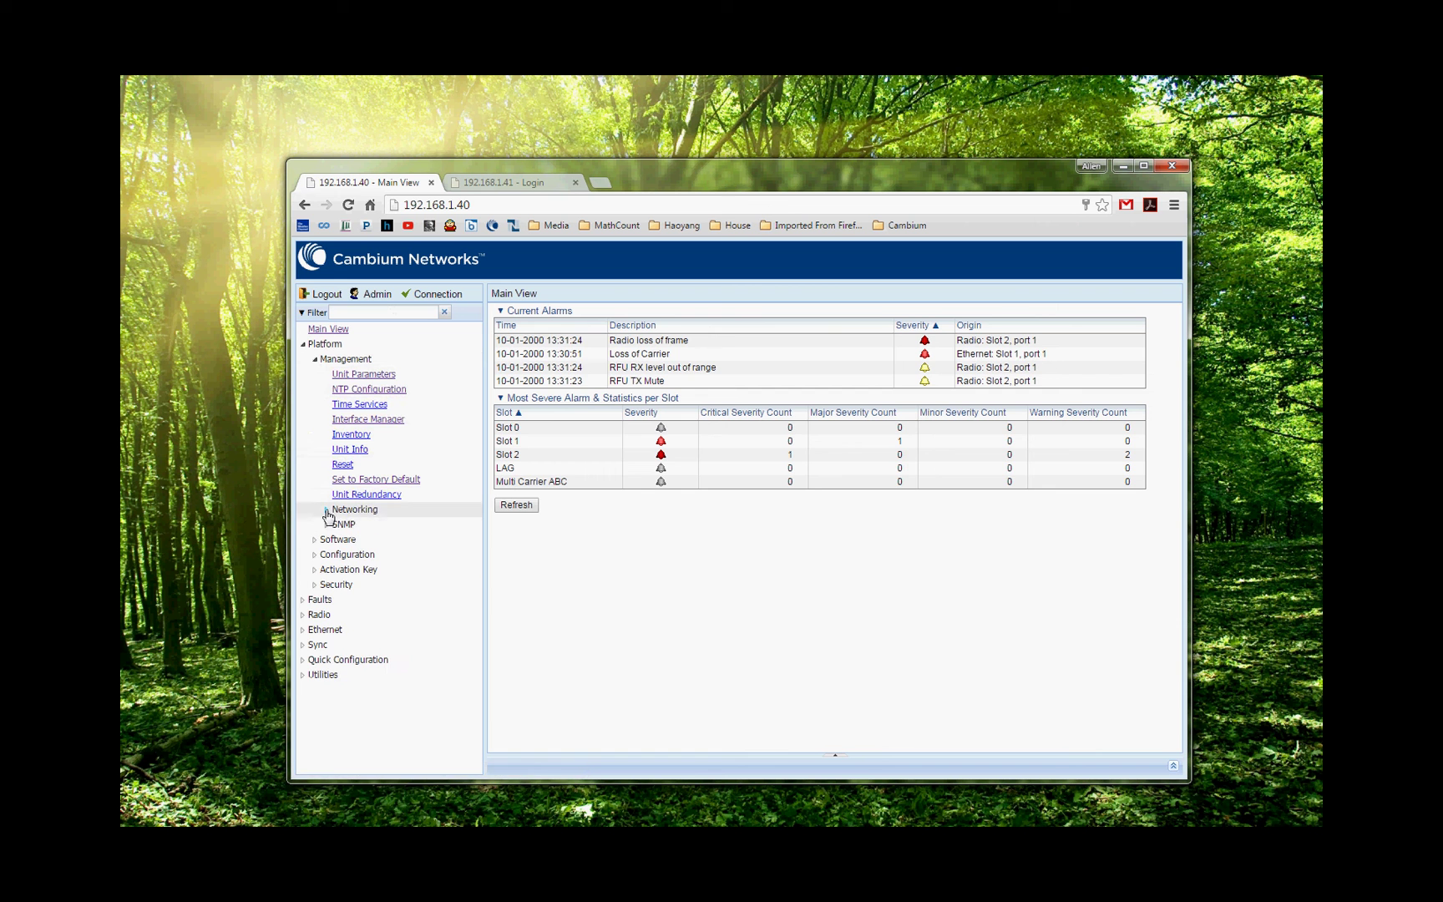
click(327, 511)
click(353, 526)
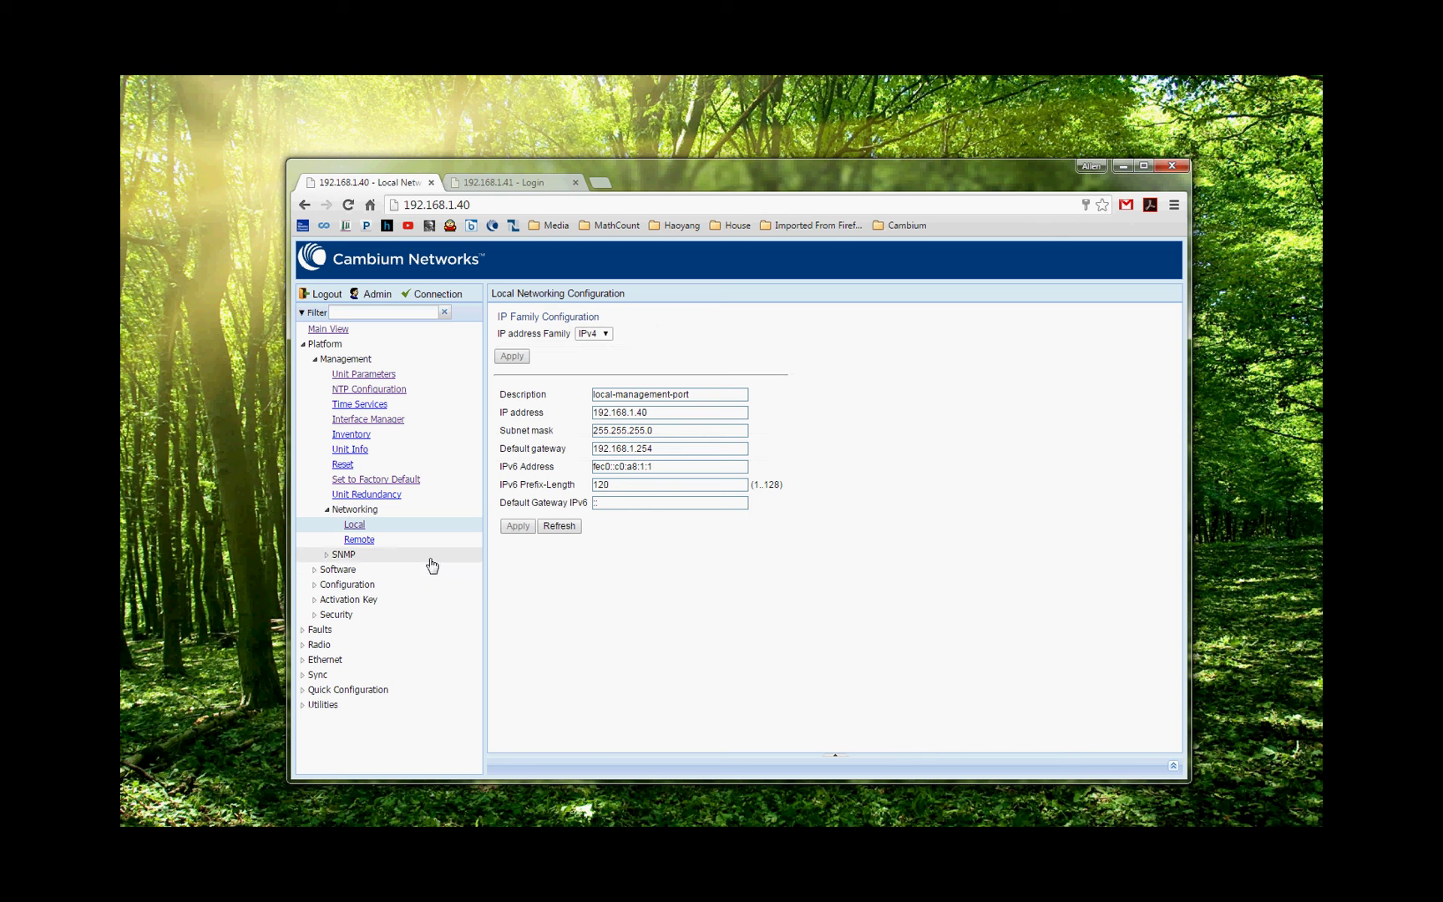
click(314, 600)
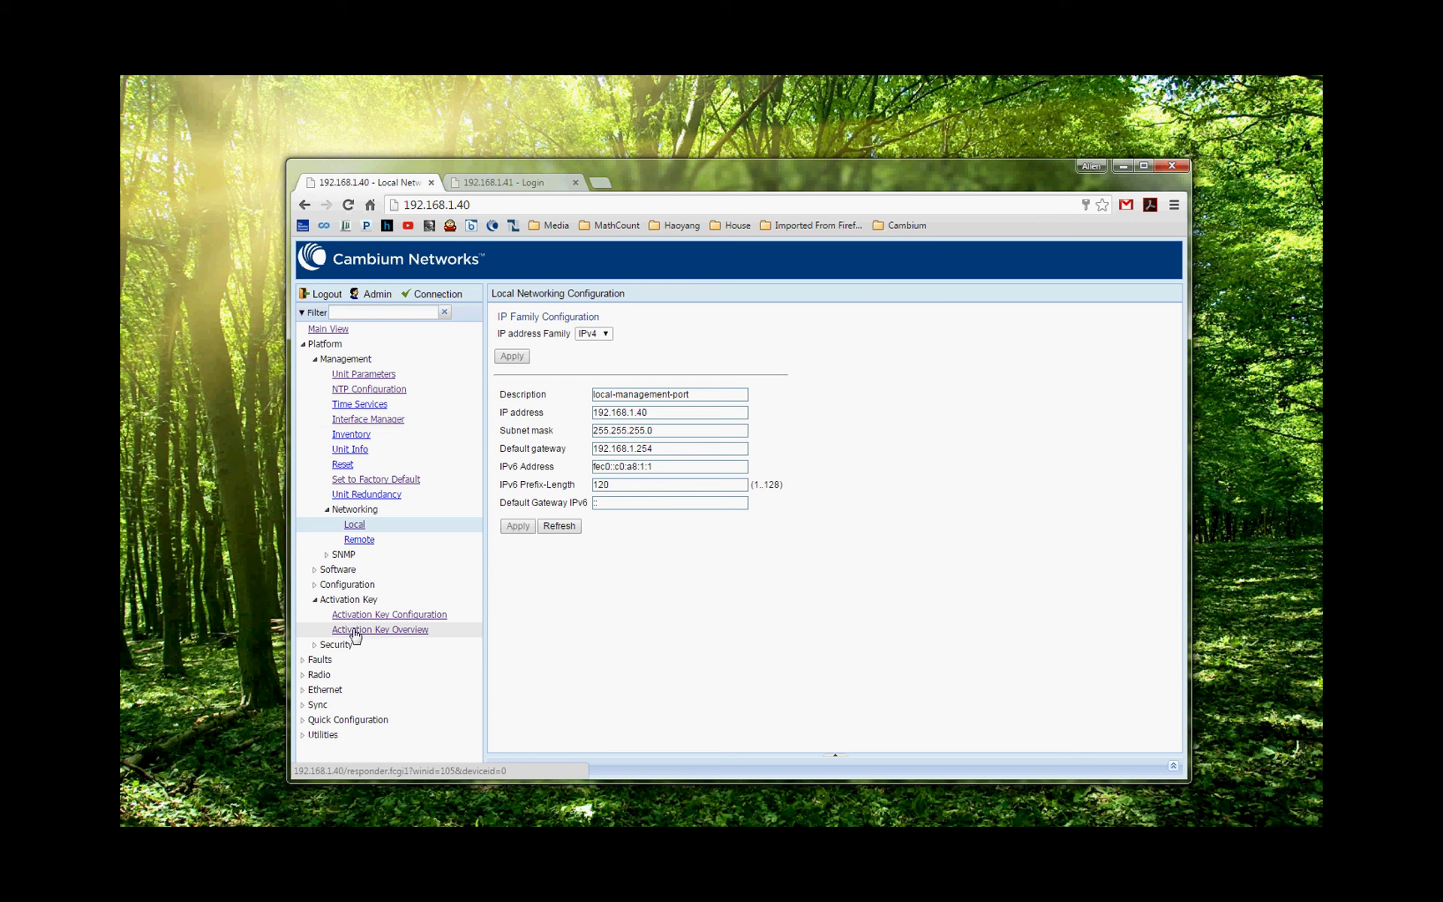
View Activation Key Configuration (Normal key, sanction No), then collapse Platform.
click(362, 617)
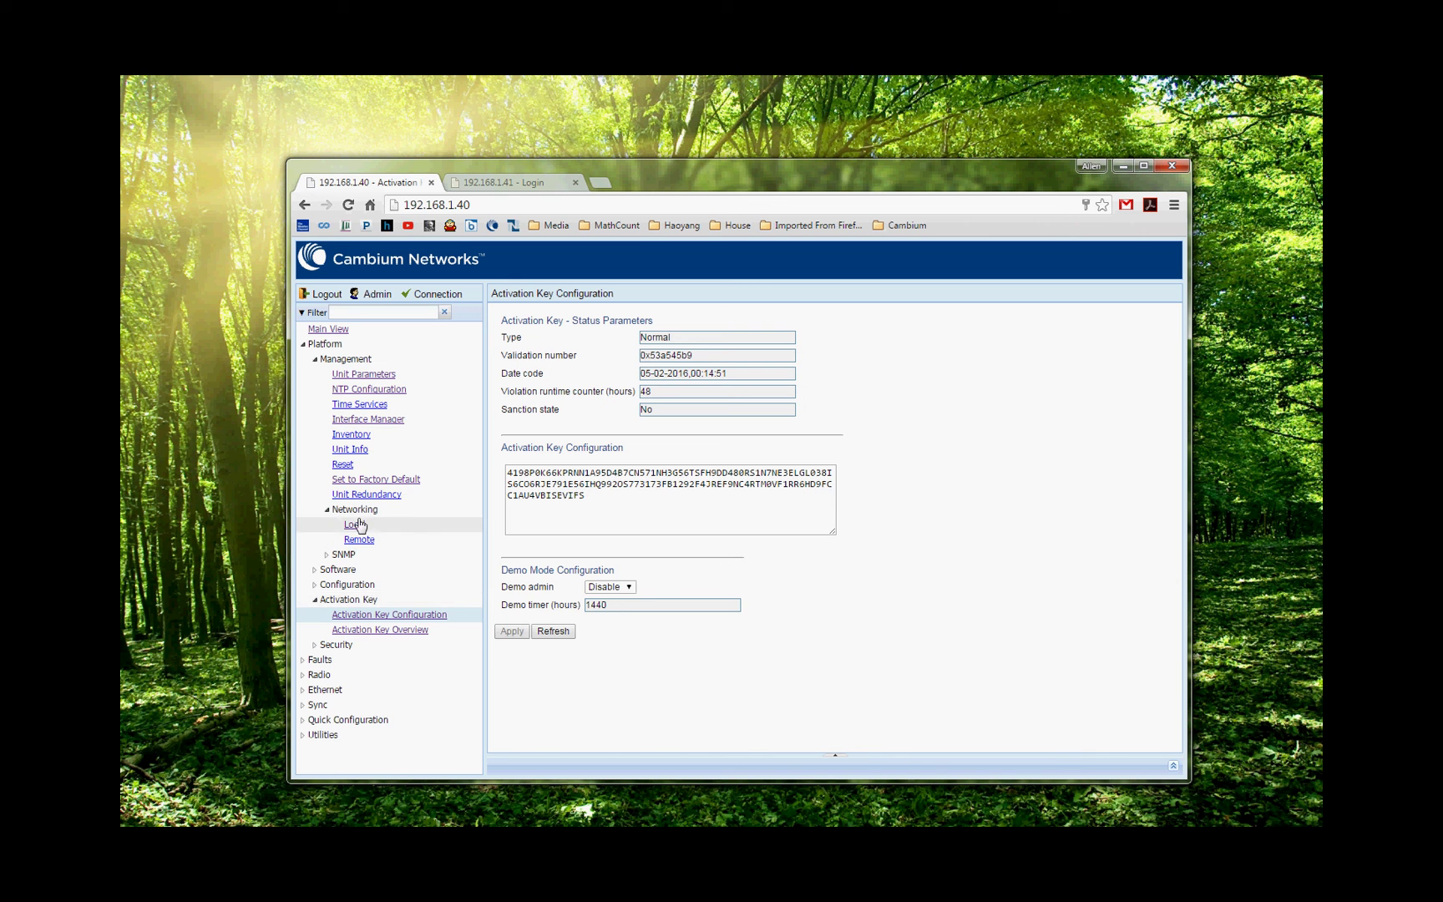
click(302, 344)
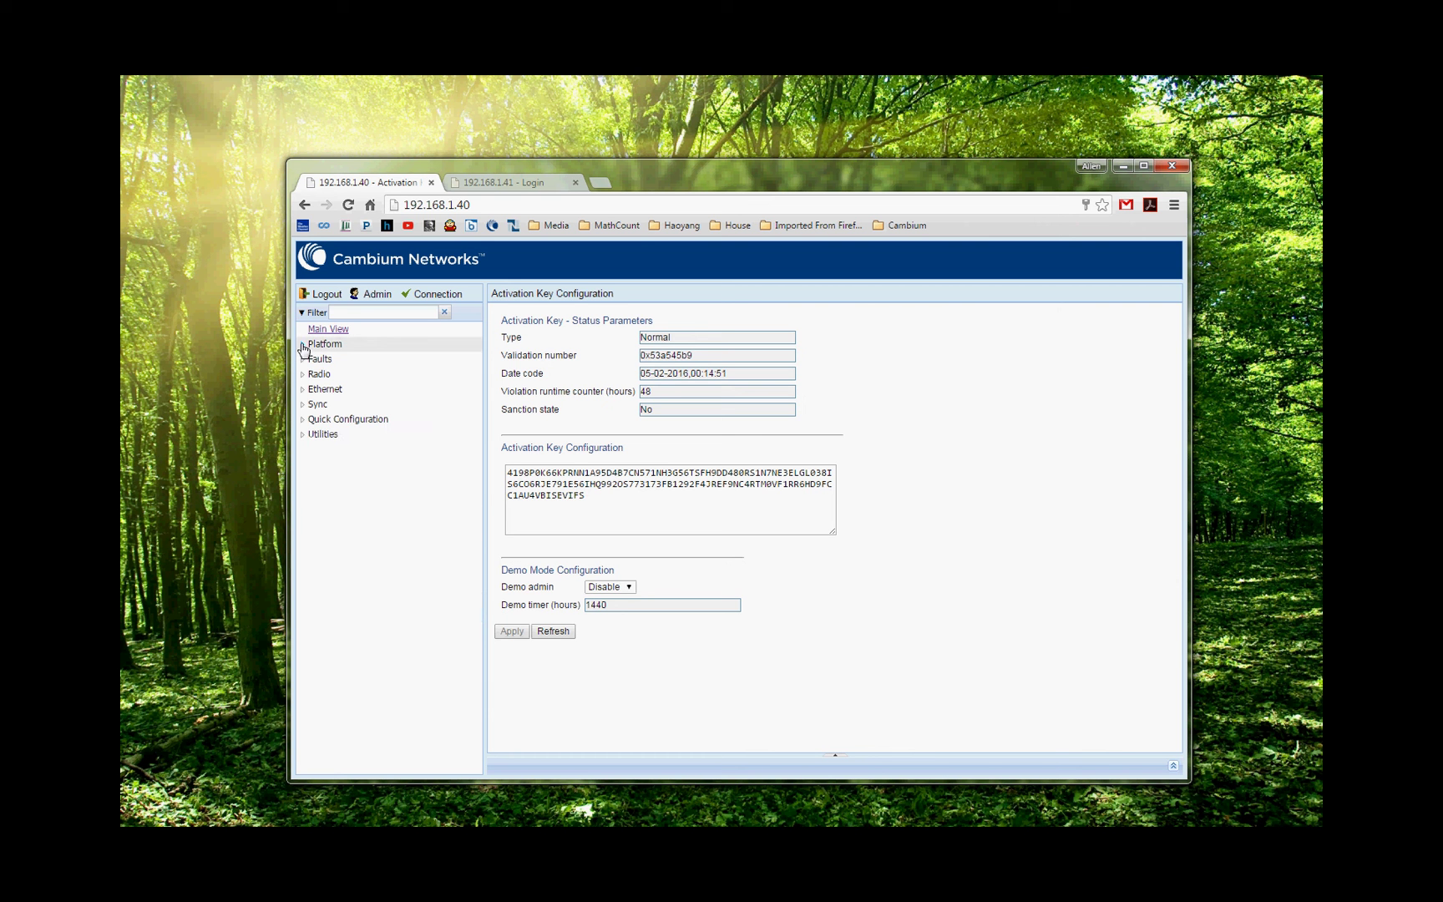
Open the Quick Configuration > Link Setup (PIPE) 1 + 0 wizard.
click(363, 420)
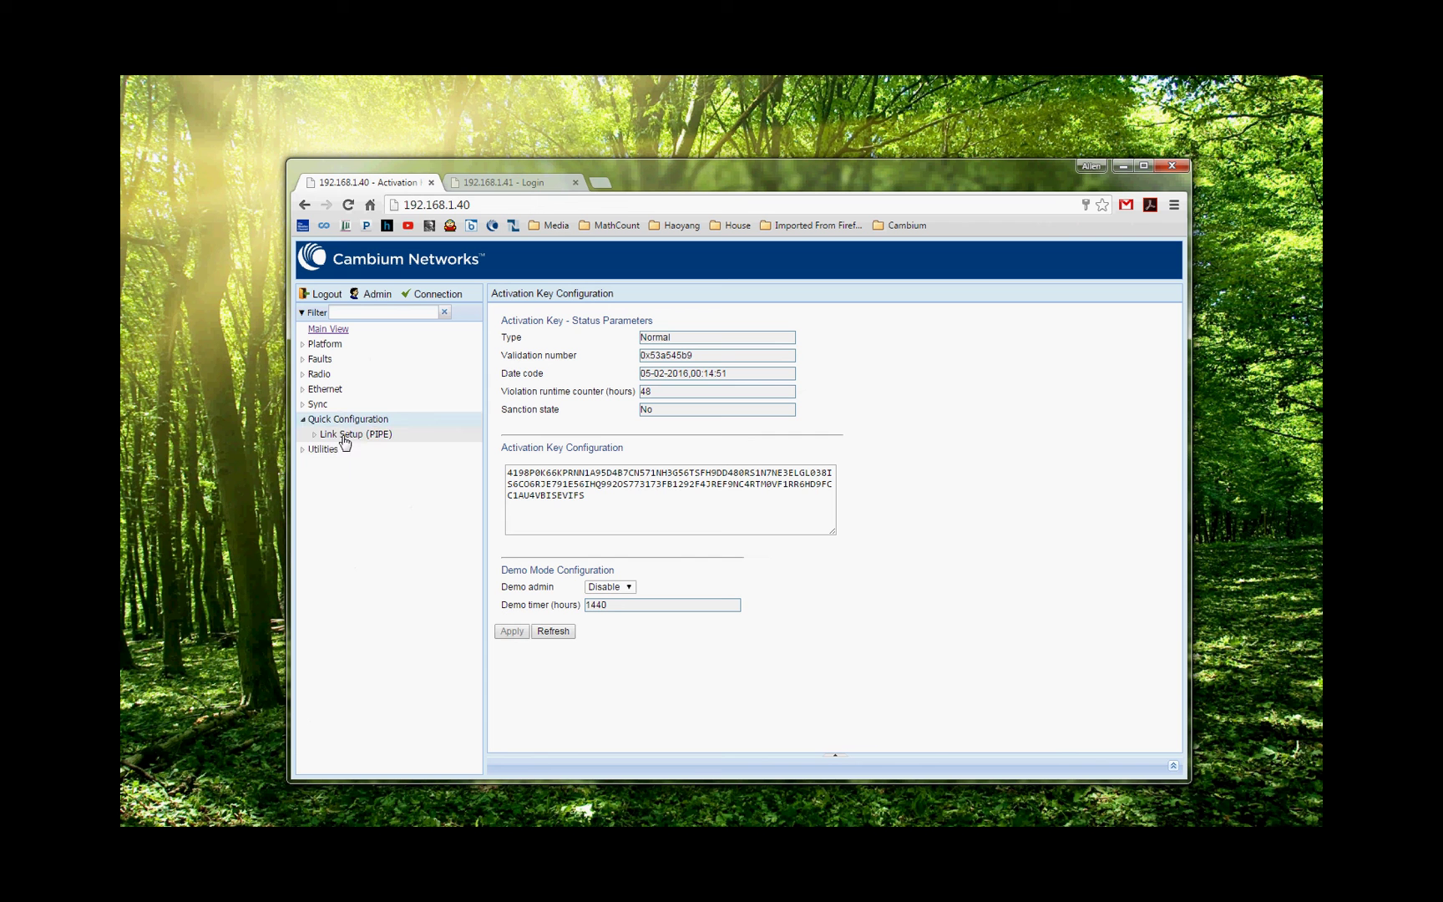
click(344, 436)
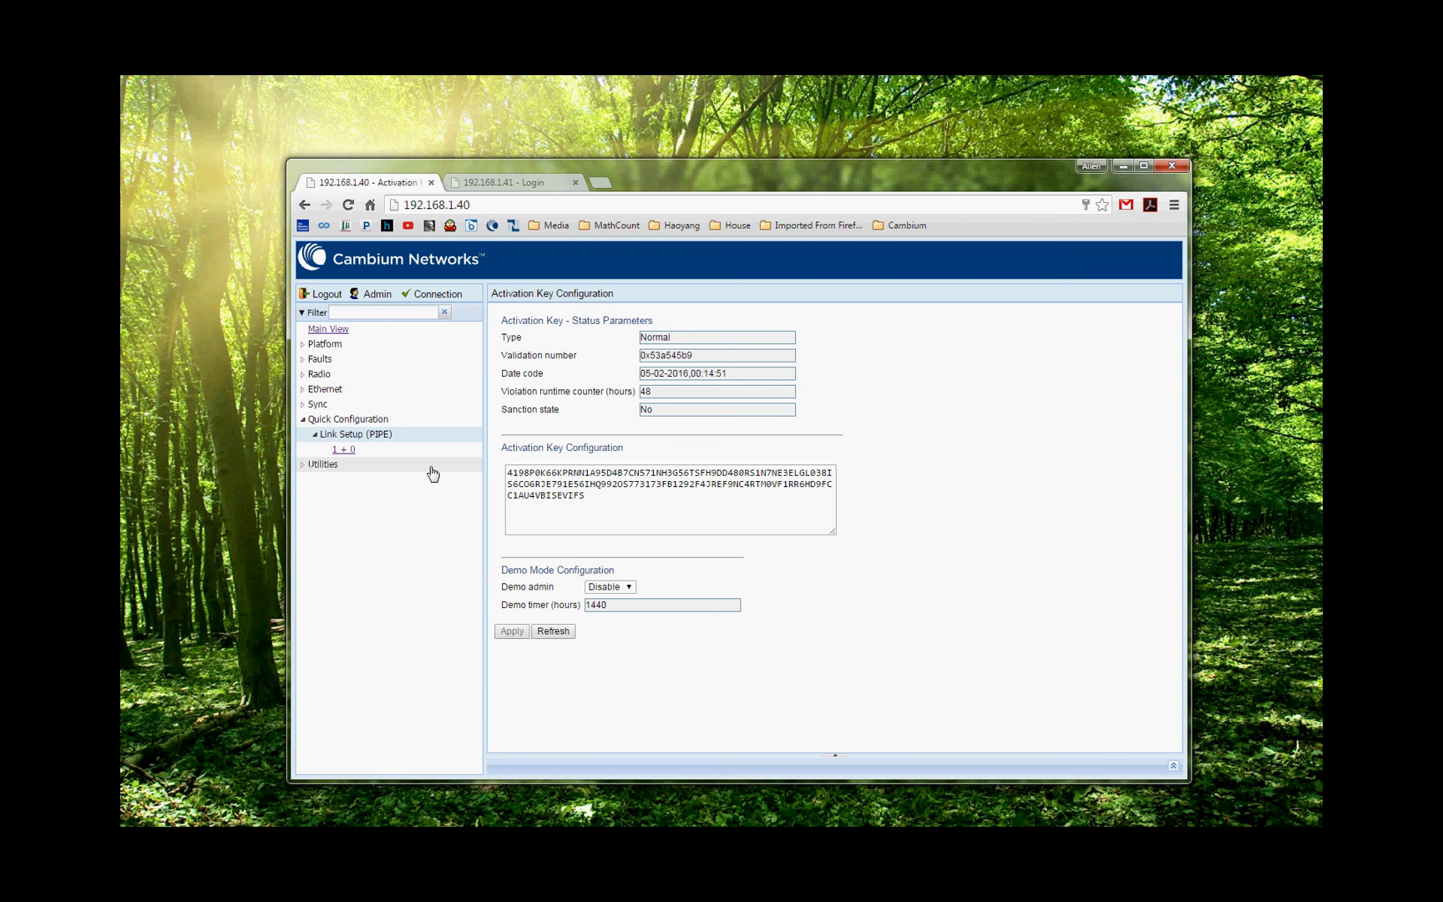
click(343, 451)
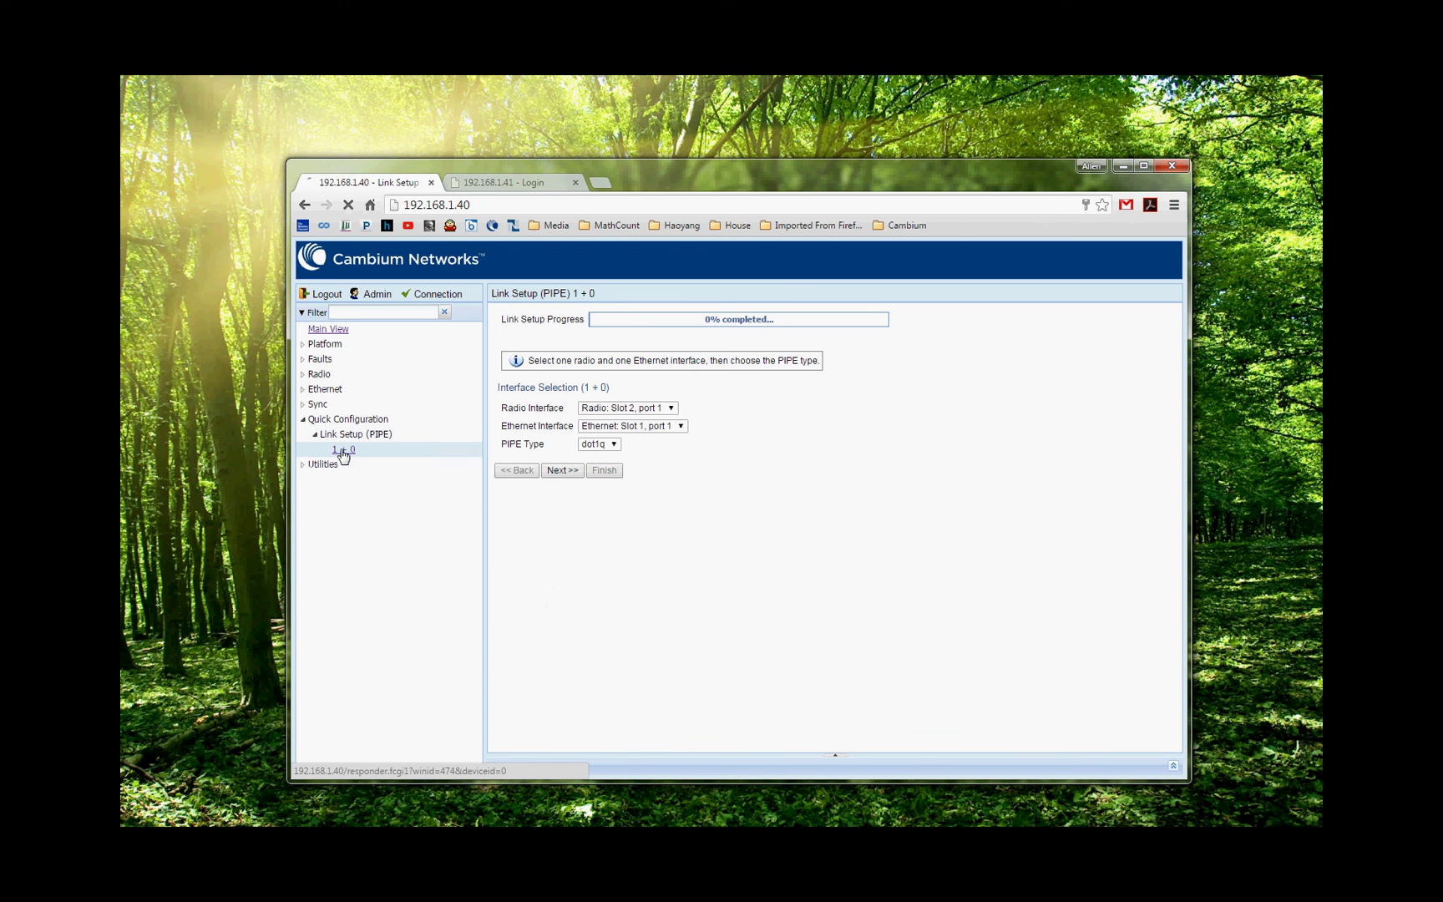
Keep Radio Slot 2 port 1, Ethernet Slot 1 port 1 and dot1q PIPE type.
click(670, 407)
click(668, 412)
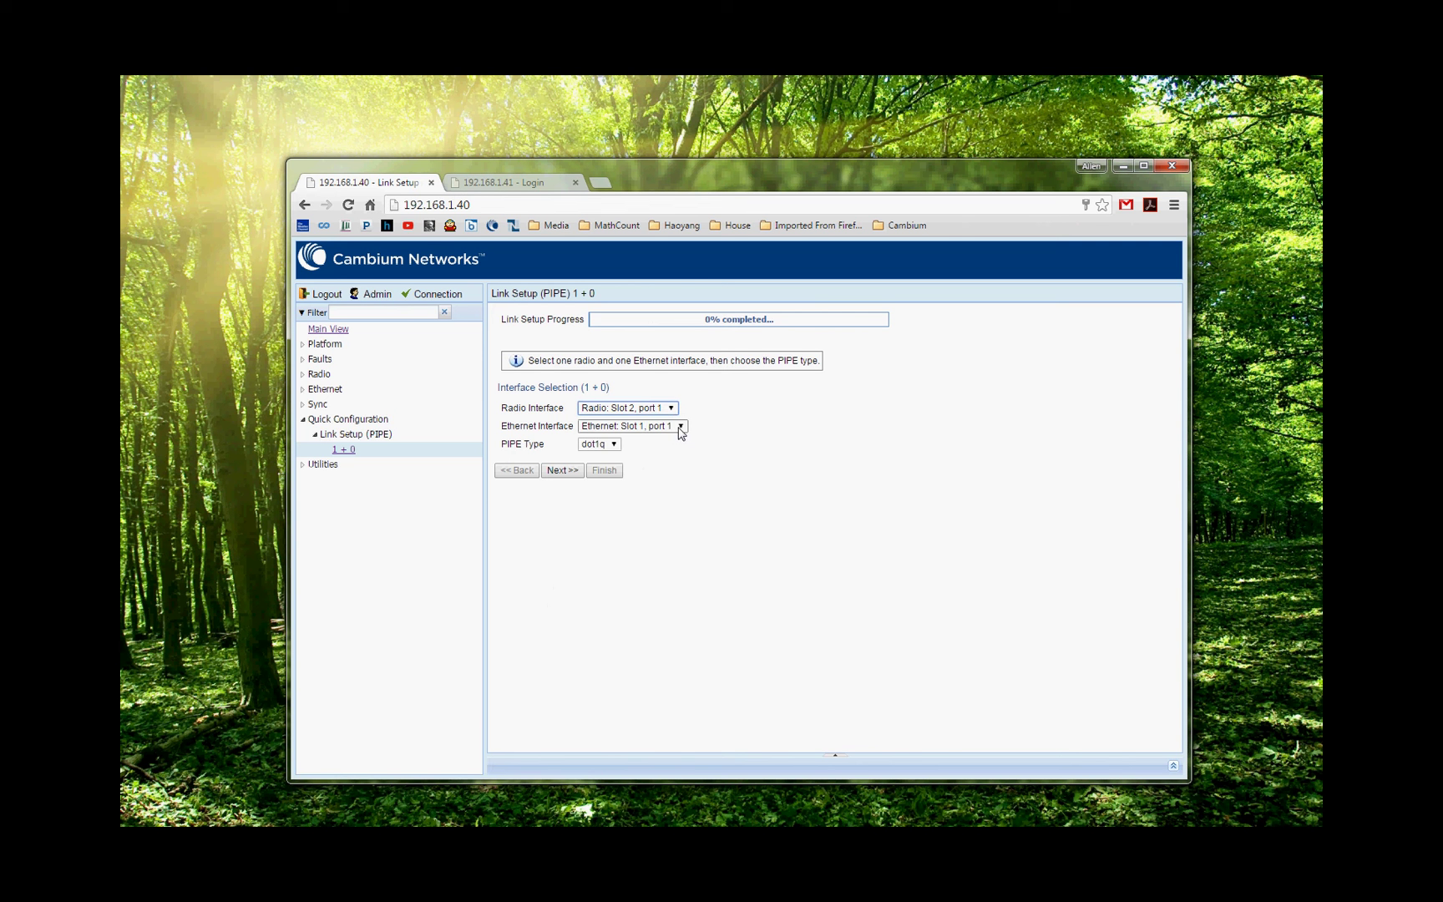
click(681, 426)
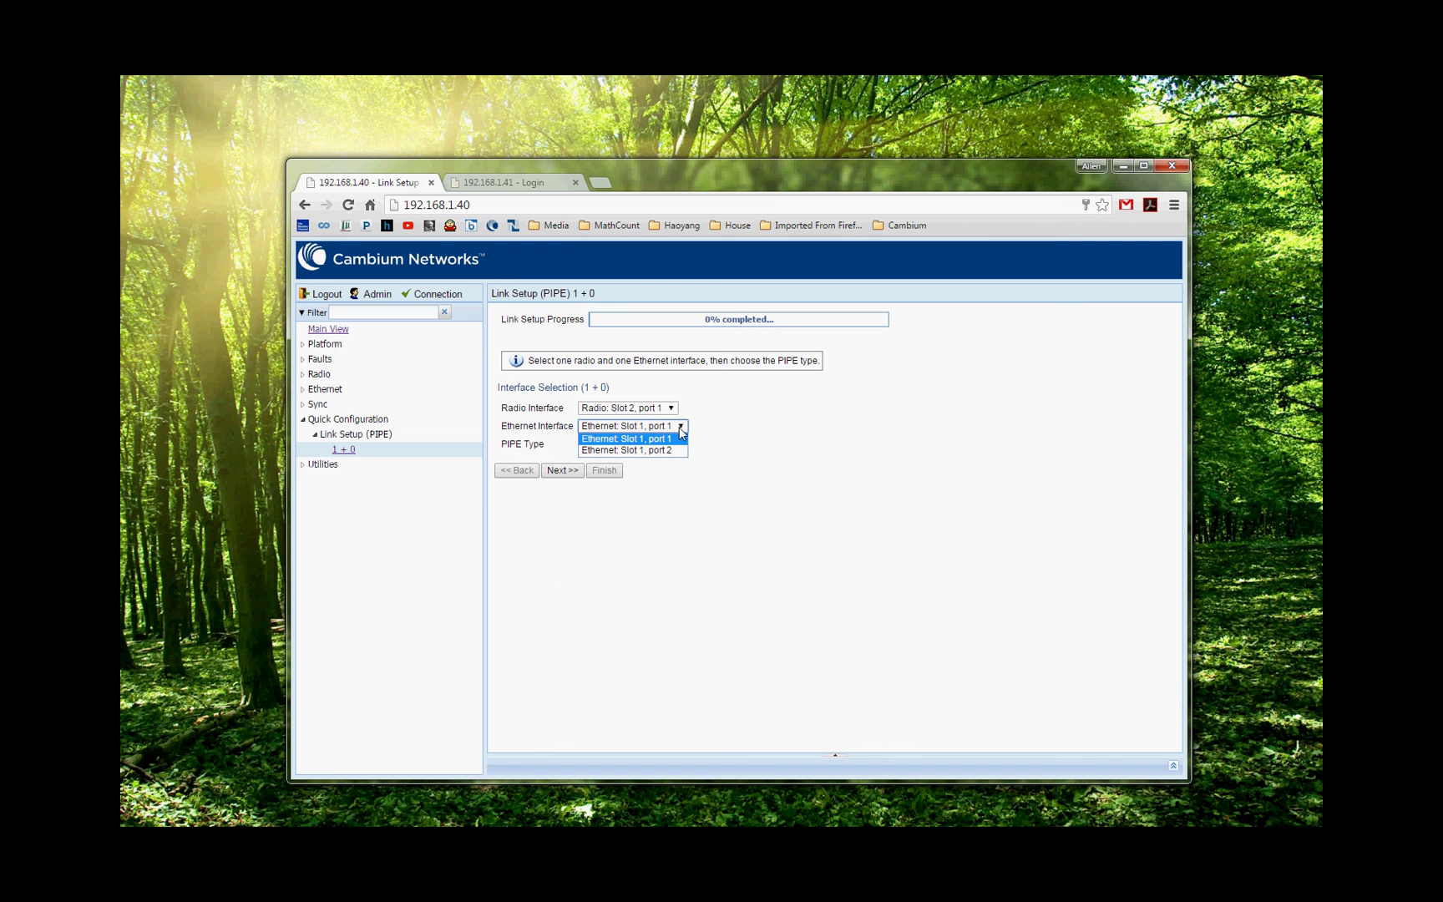
click(677, 444)
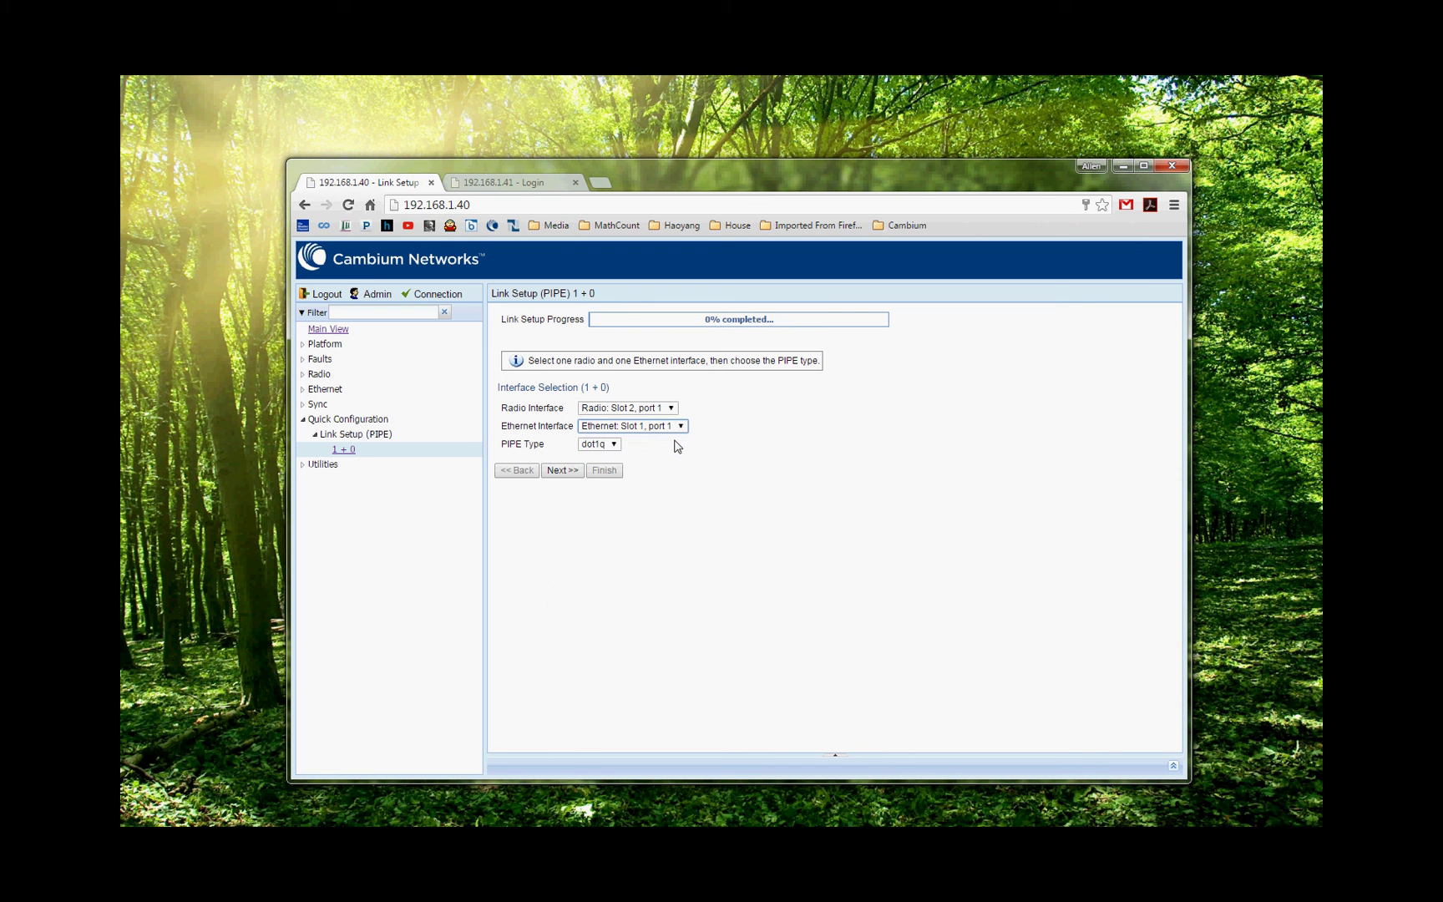
click(615, 448)
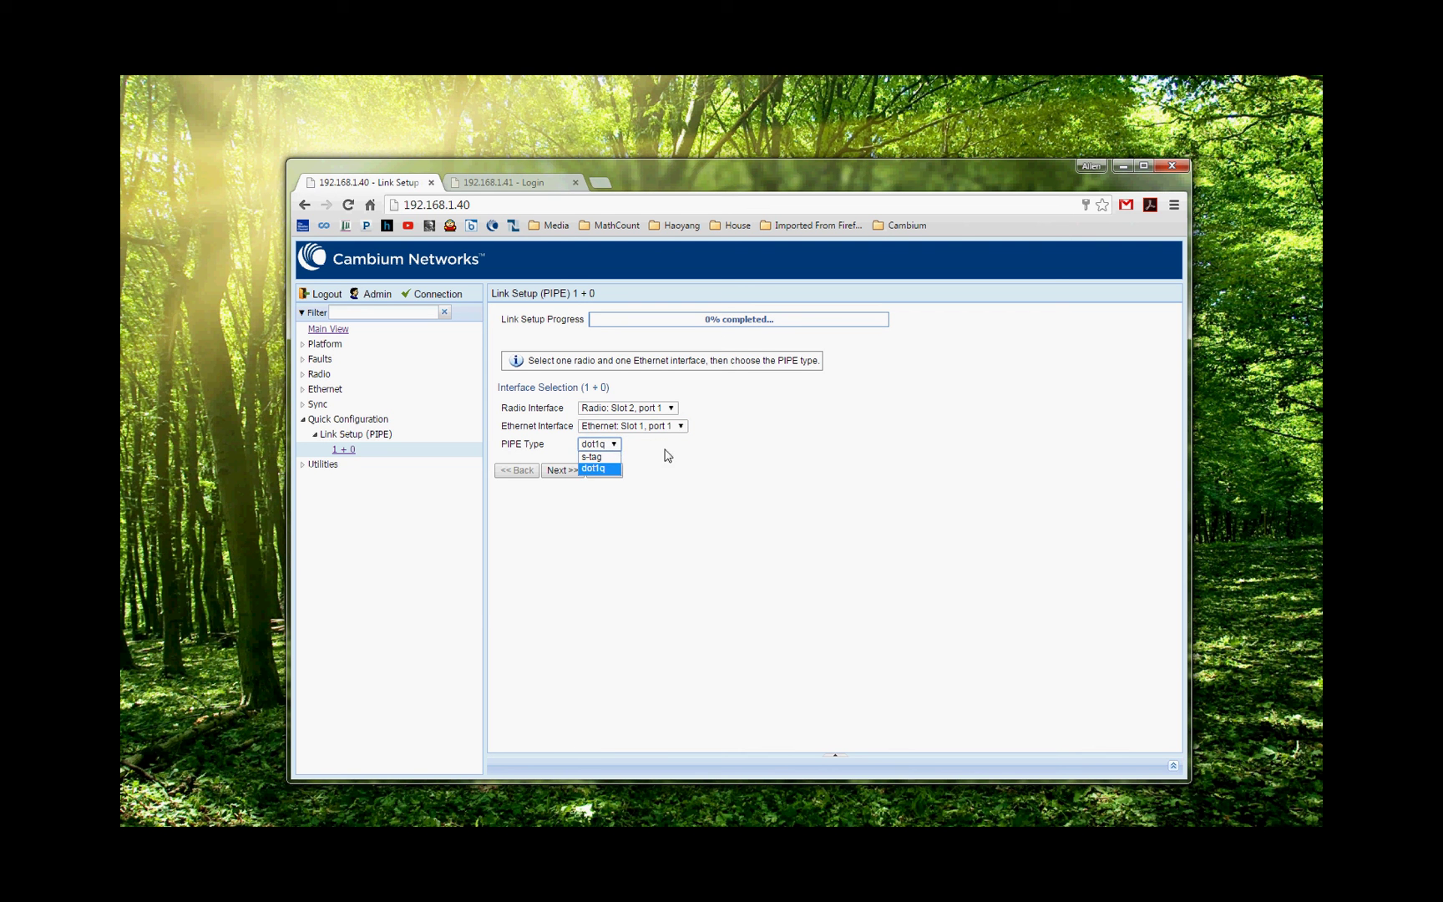
click(591, 451)
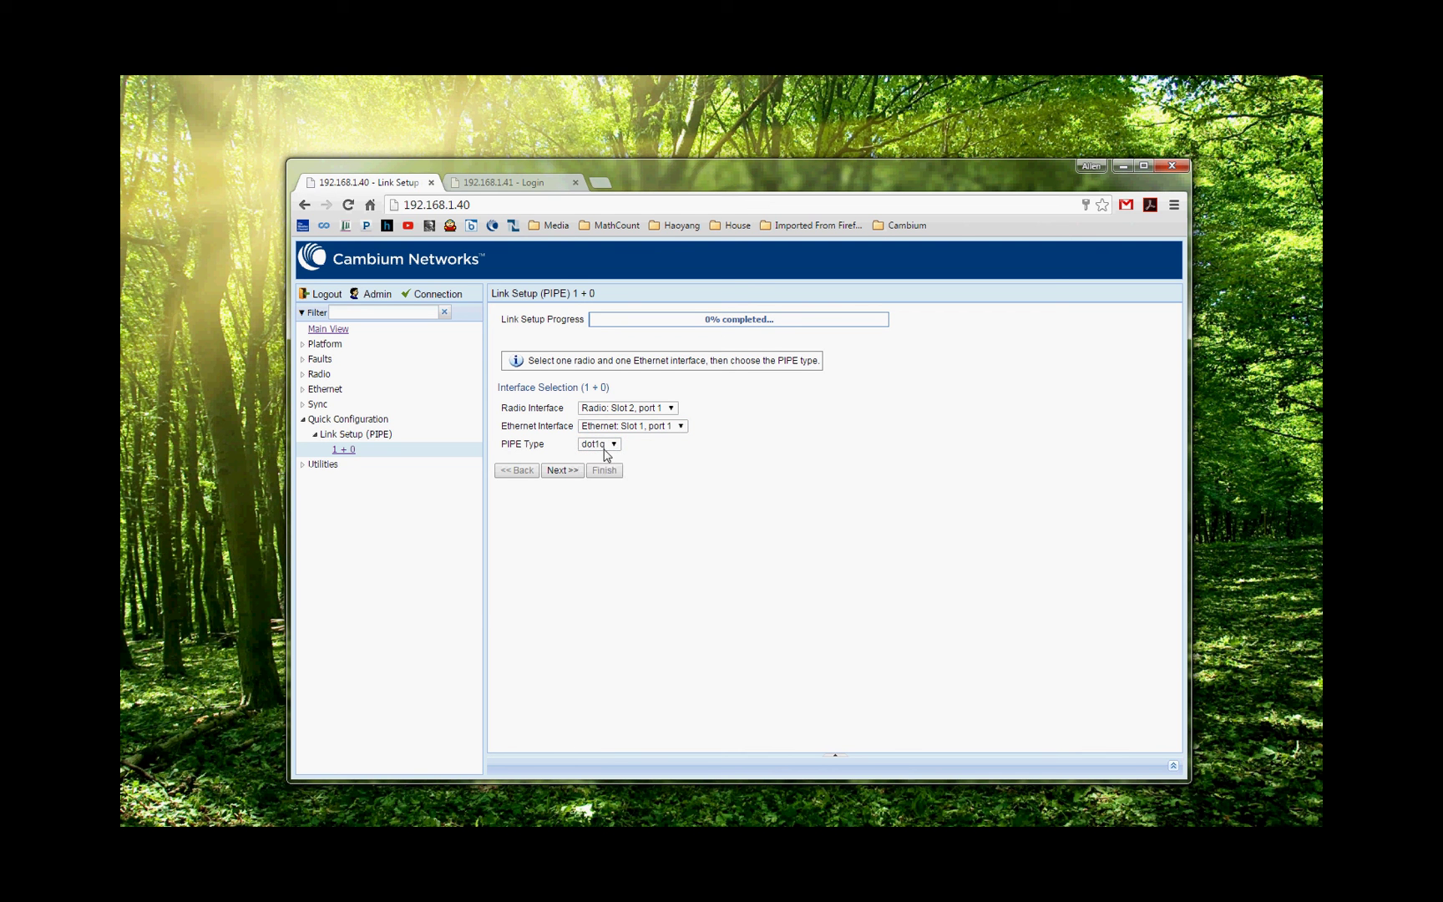
Set the TX frequency to 17900 MHz and the RX frequency to 19460 MHz.
click(573, 472)
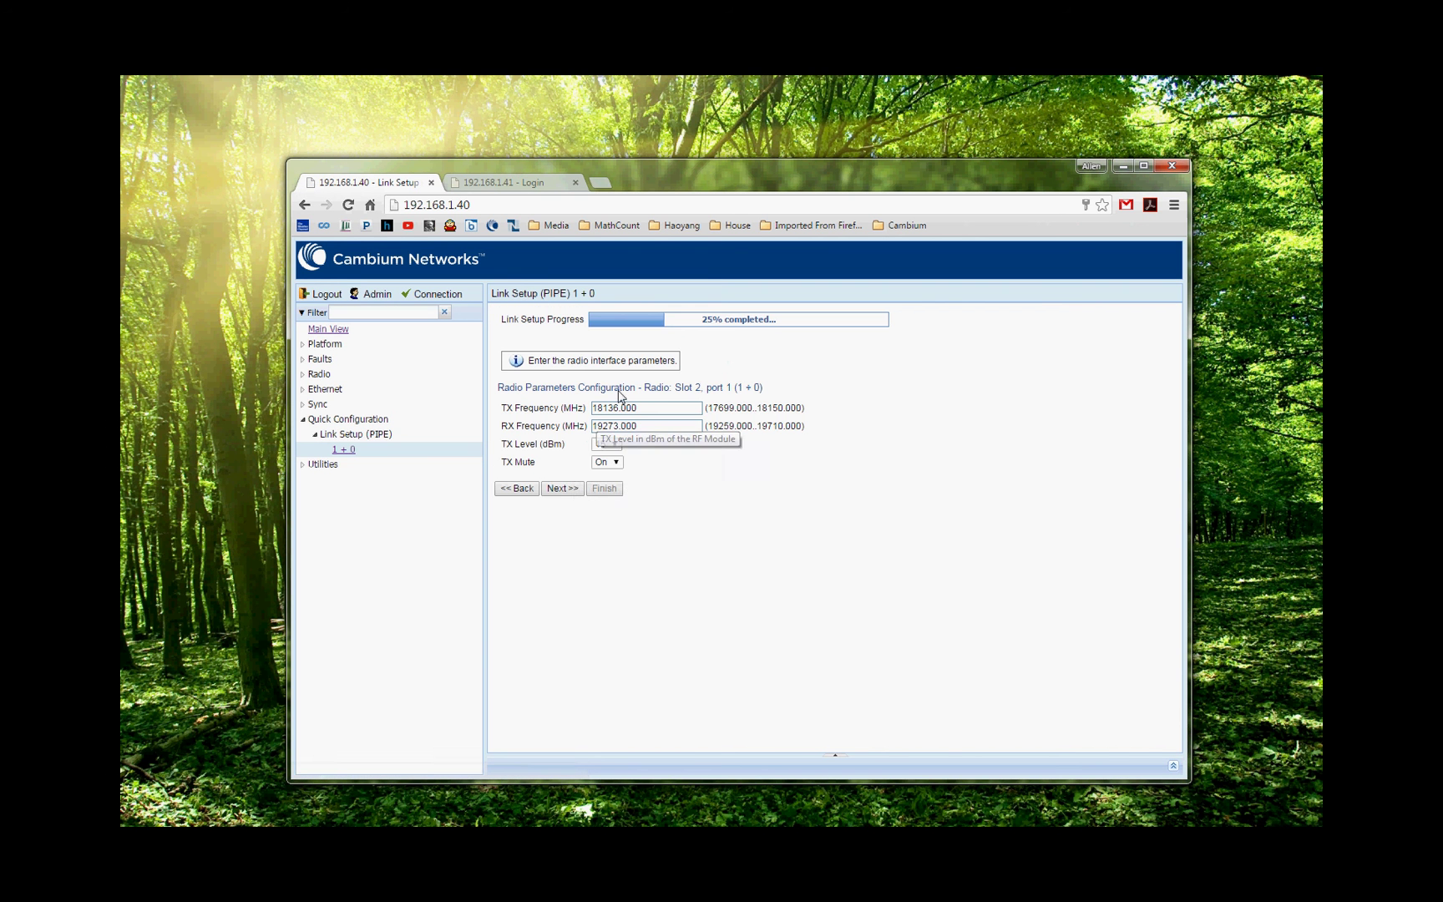
click(665, 410)
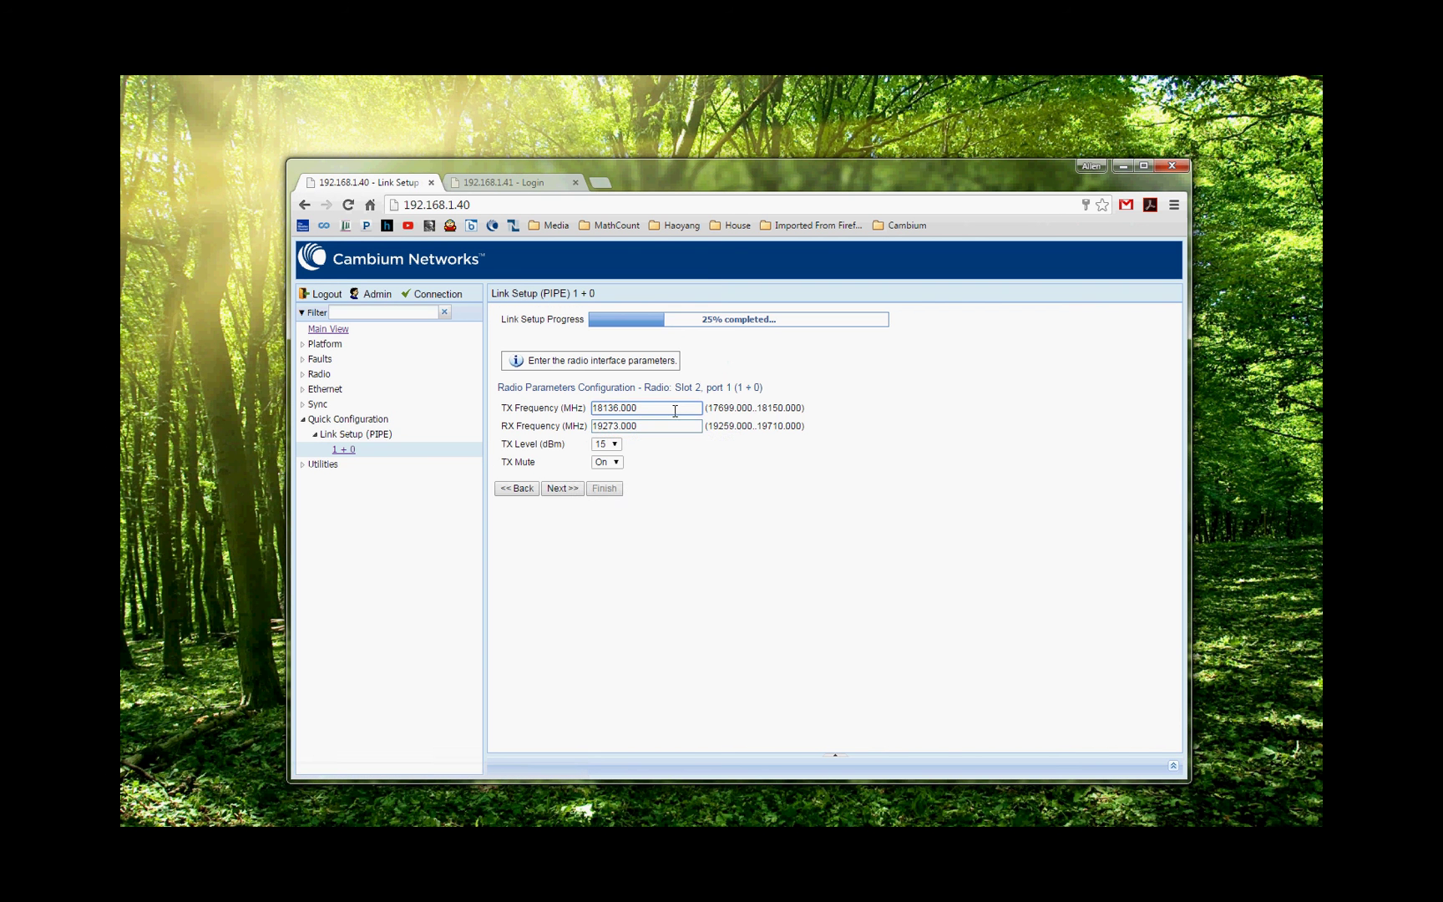
double_click(653, 409)
text(17900)
click(649, 427)
double_click(650, 426)
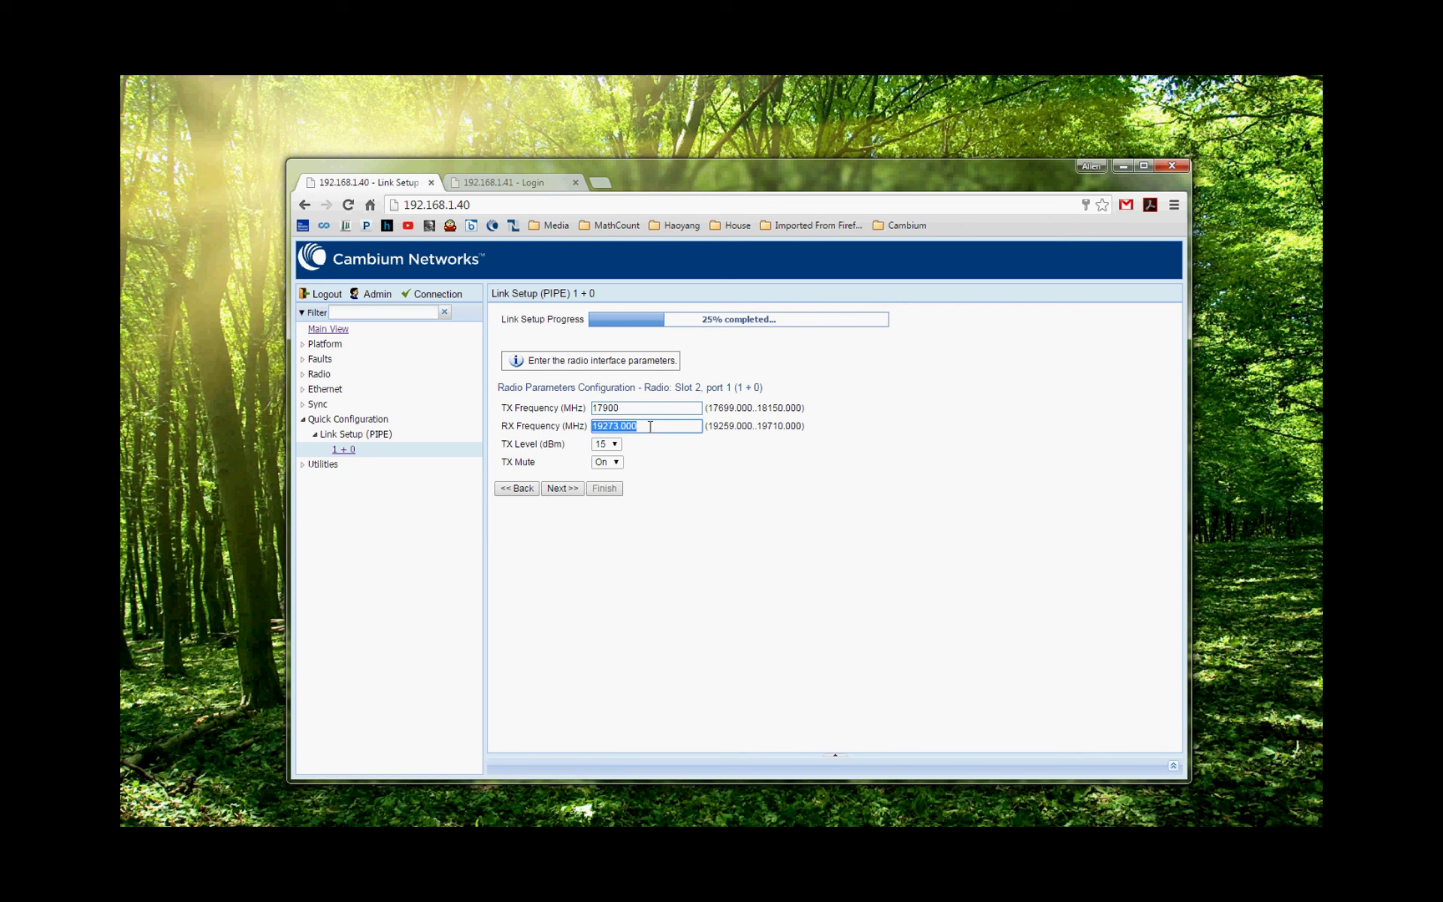
text(19460)
Keep TX level at 15 dBm, turn TX Mute off, and continue.
click(615, 445)
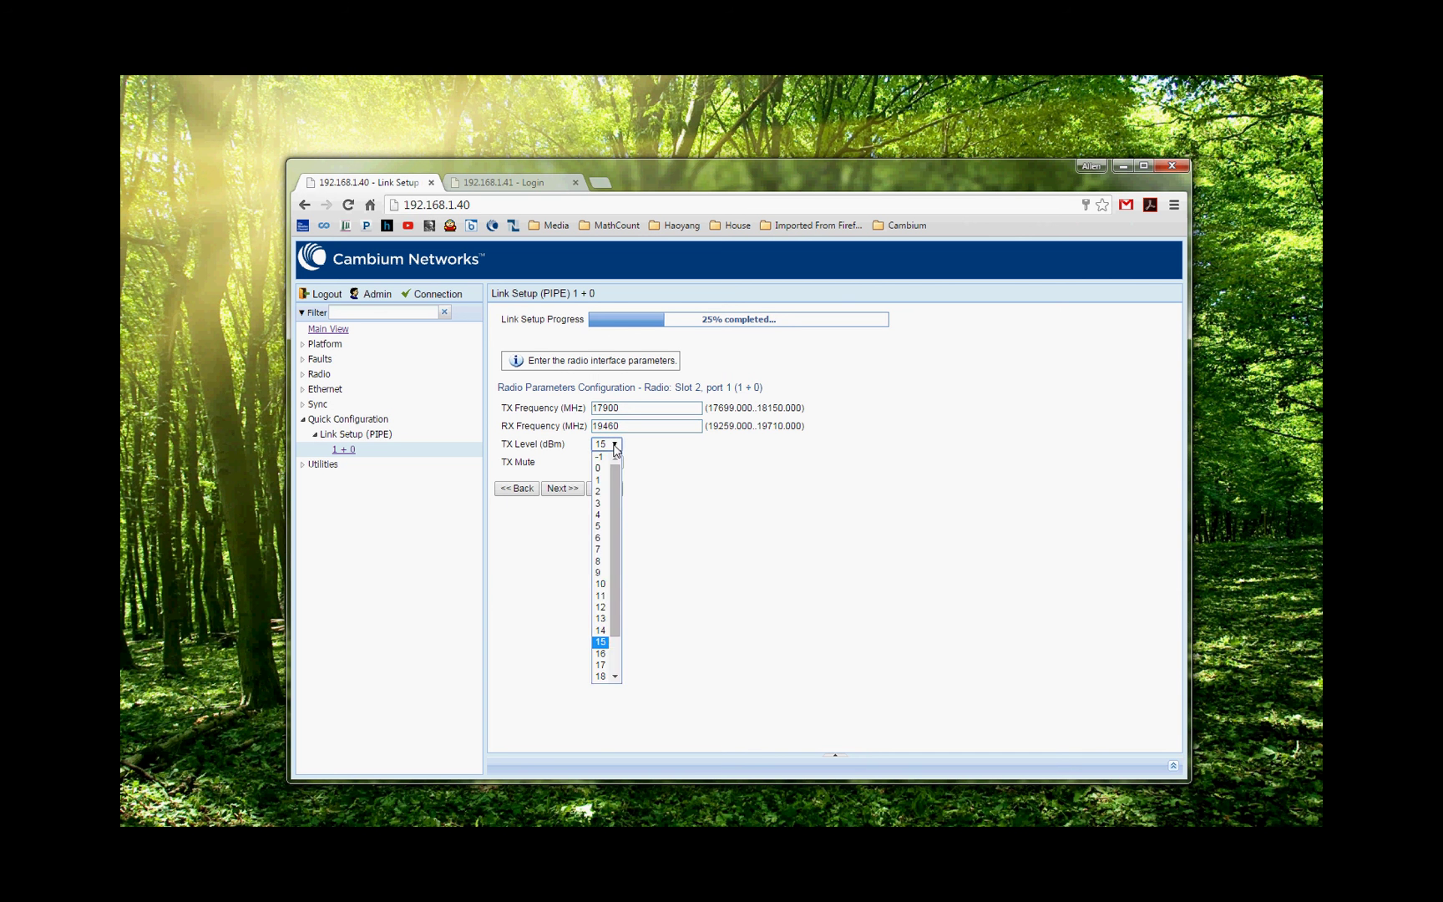
click(615, 448)
click(619, 475)
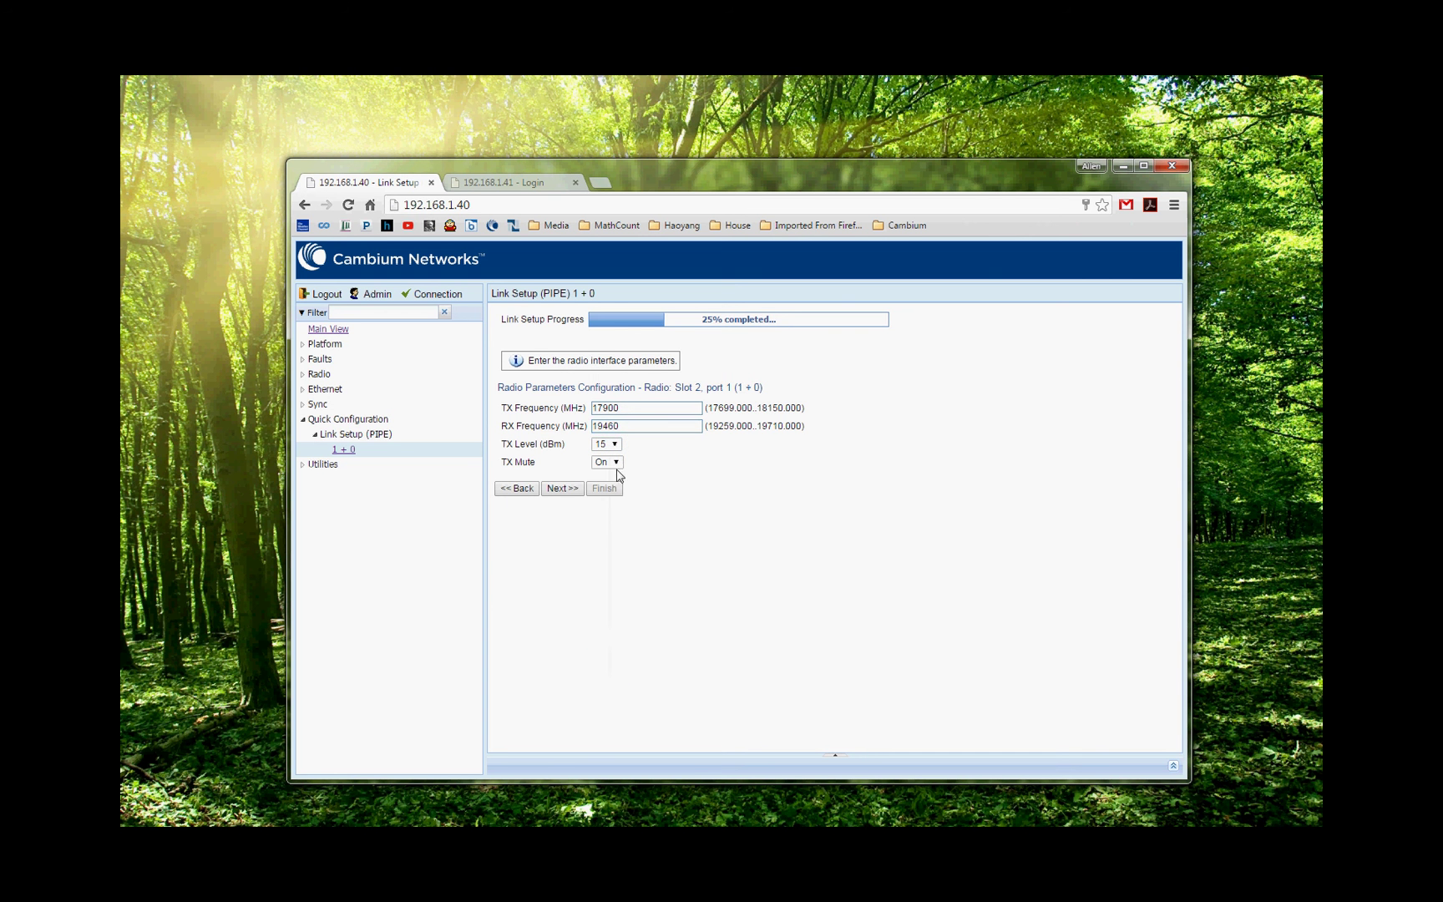
click(617, 466)
click(605, 485)
click(562, 490)
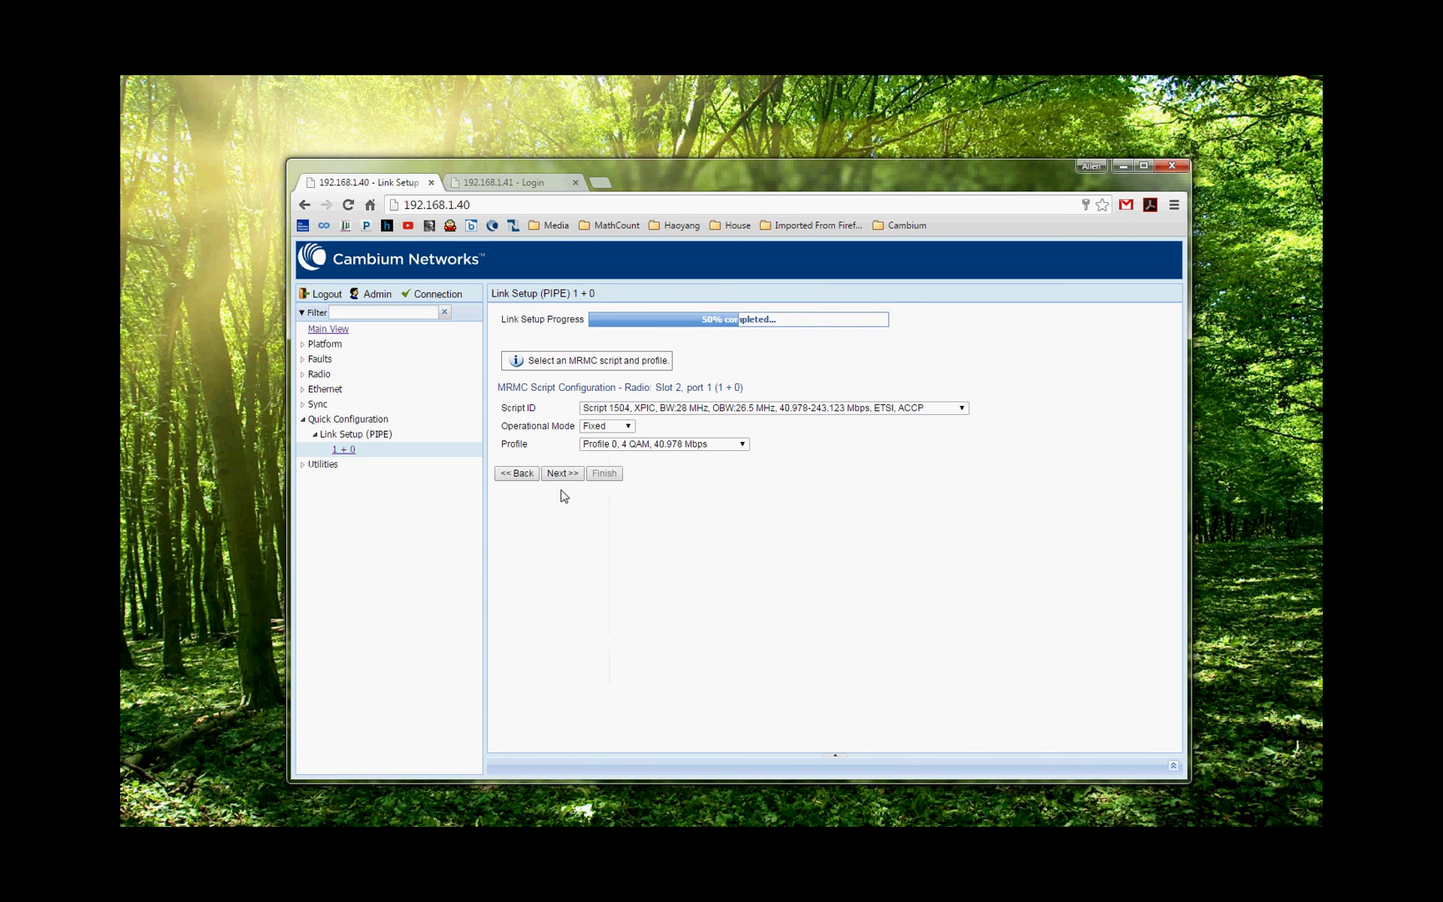
Select MRMC Script 1501, Adaptive mode and maximum Profile 9 (1024 QAM).
click(961, 409)
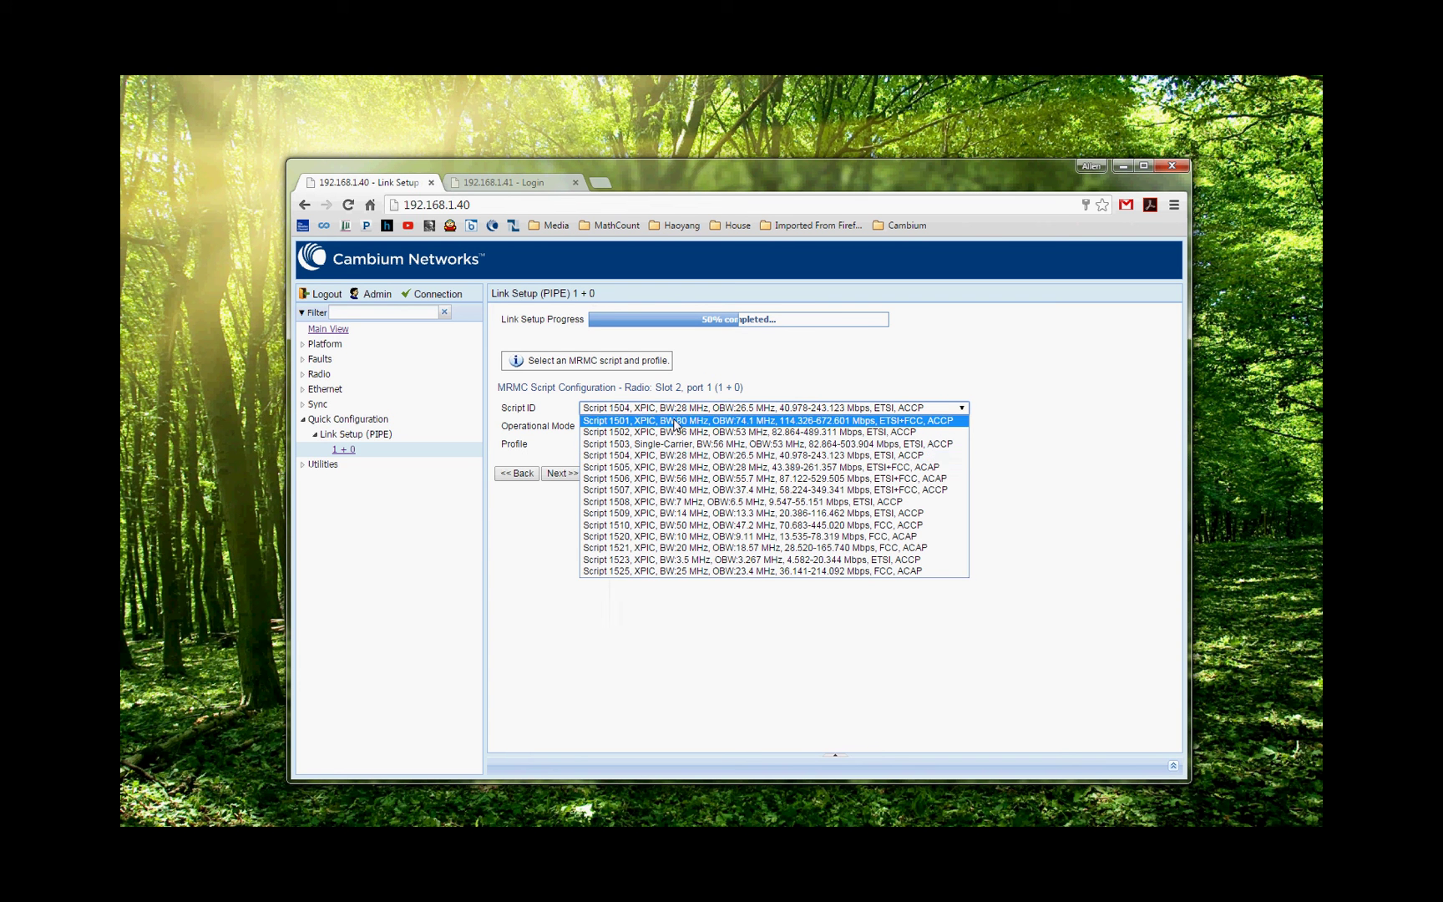
click(674, 421)
click(608, 426)
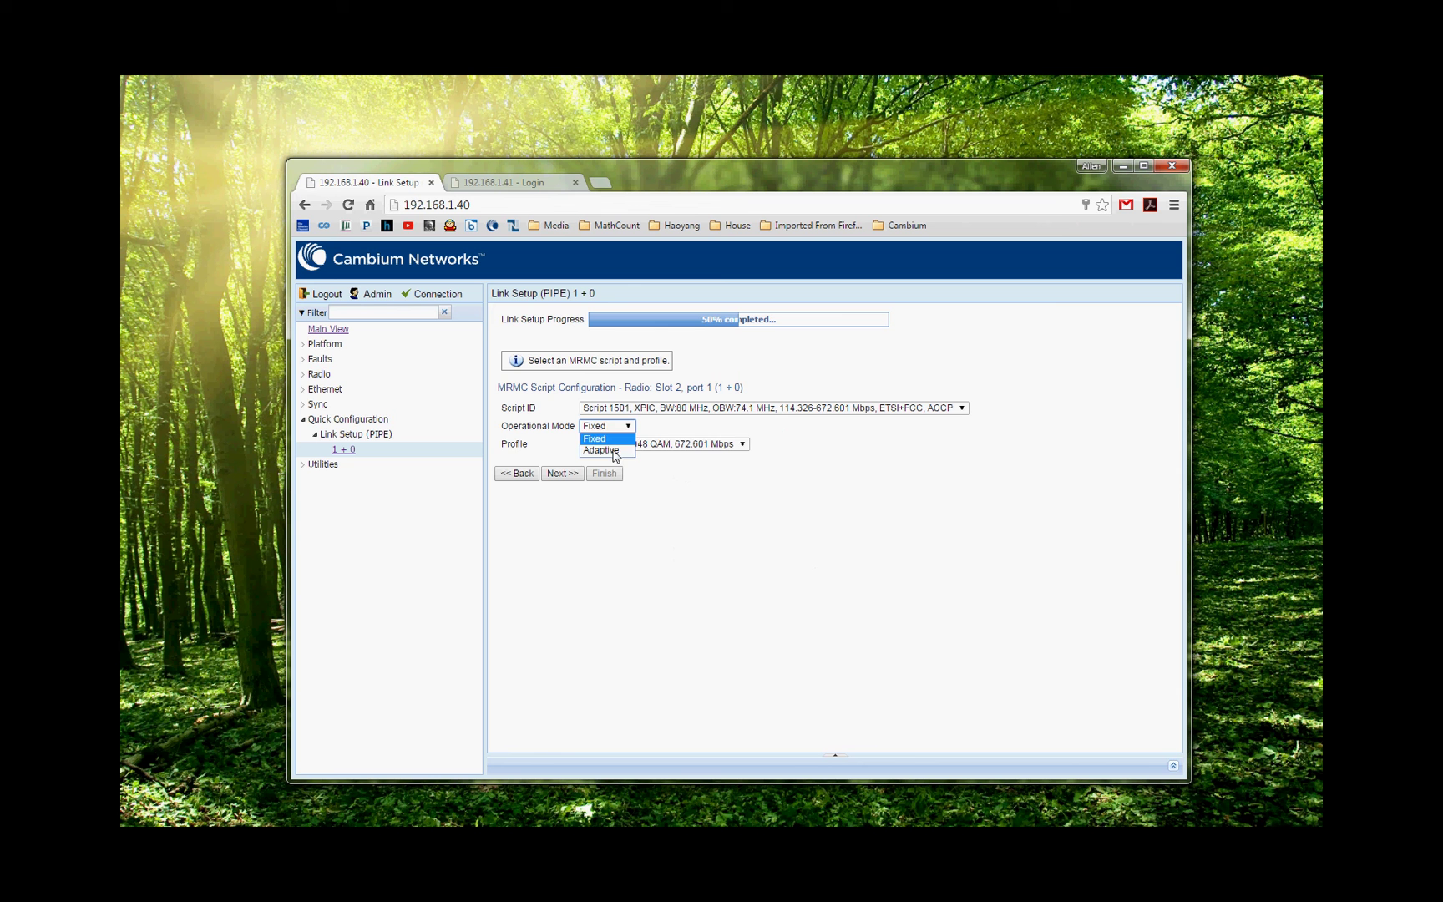
click(603, 450)
click(692, 444)
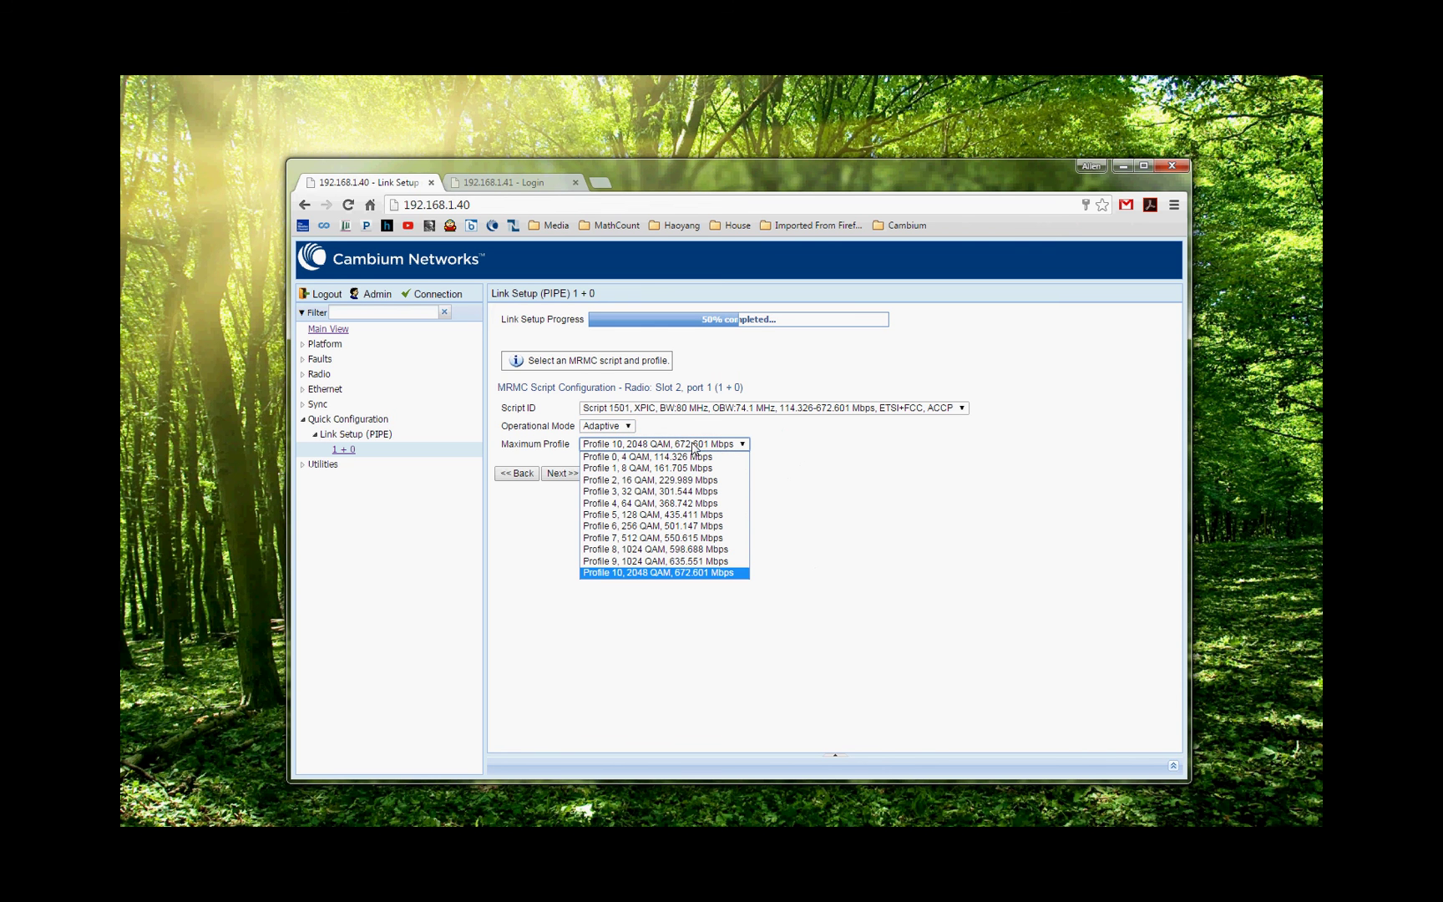
click(717, 562)
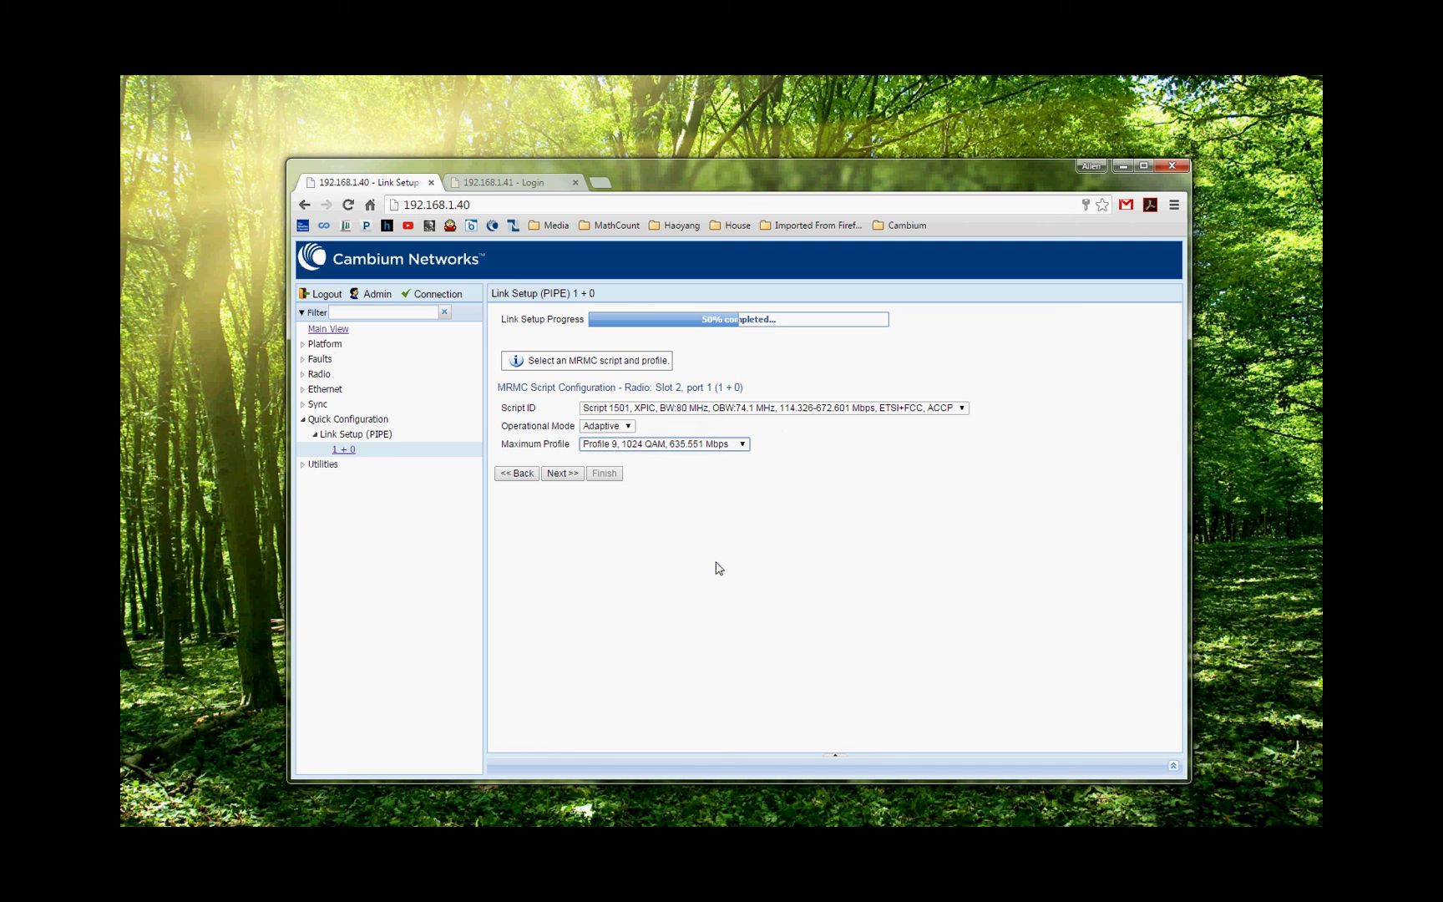
click(563, 474)
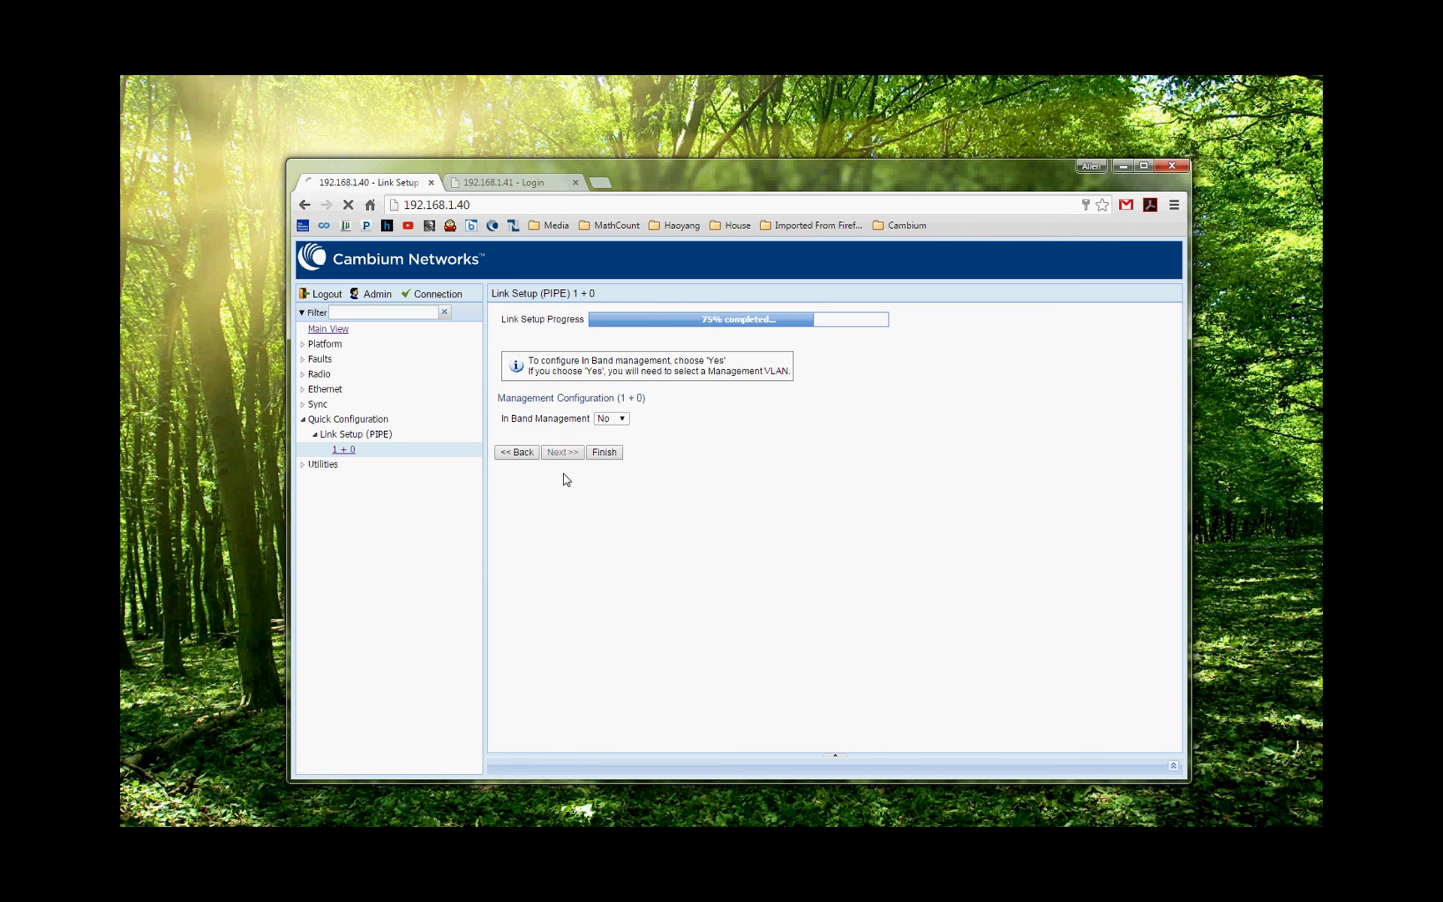
Enable in-band management on VLAN 4094 including the Ethernet interface, then finish.
click(622, 420)
click(614, 431)
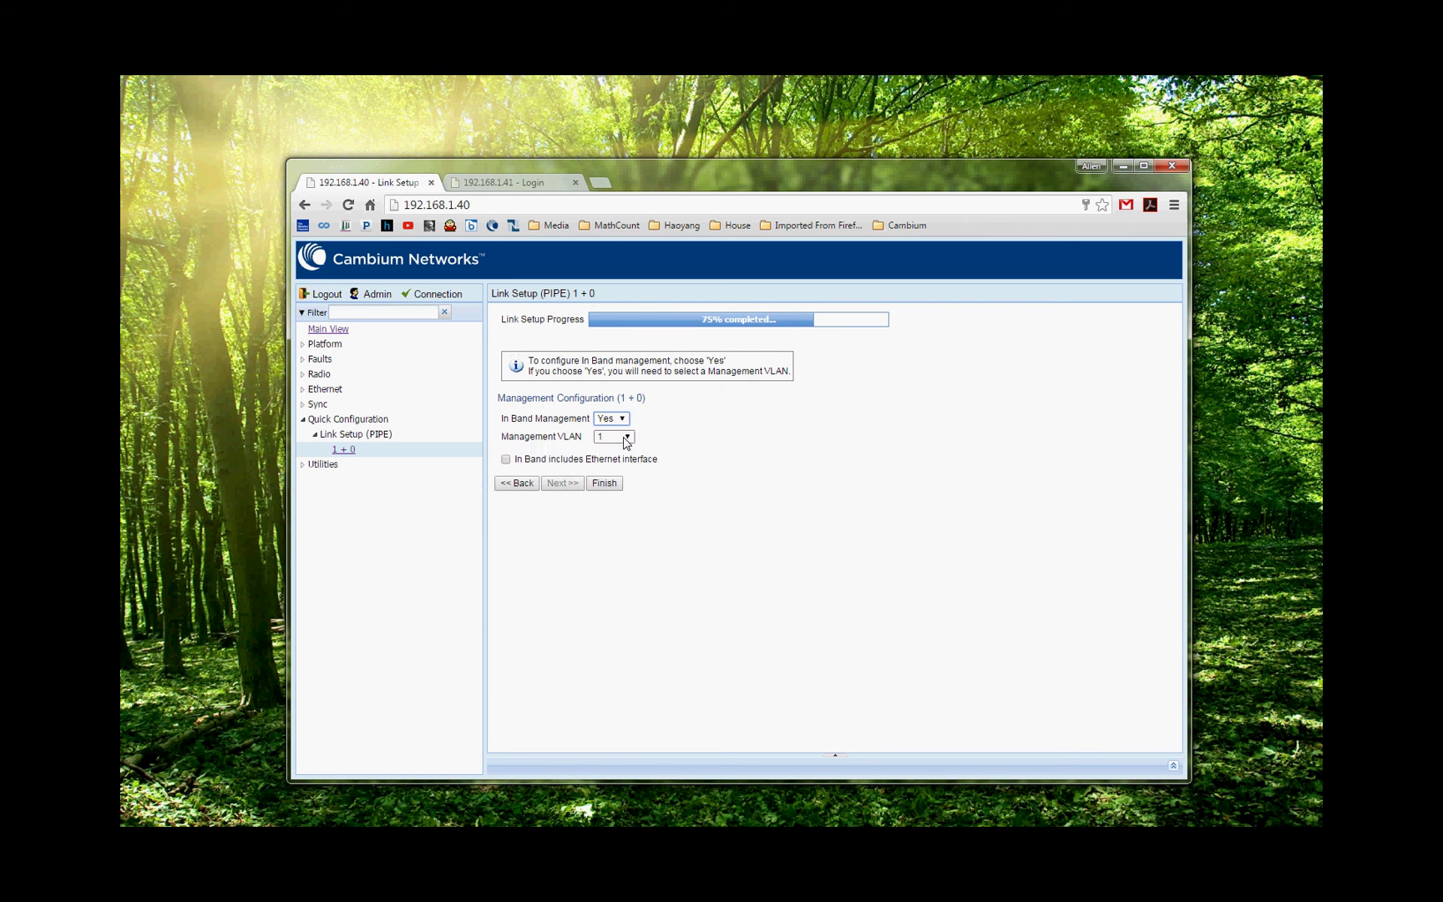
click(628, 438)
drag(628, 460, 628, 539)
drag(645, 648, 629, 660)
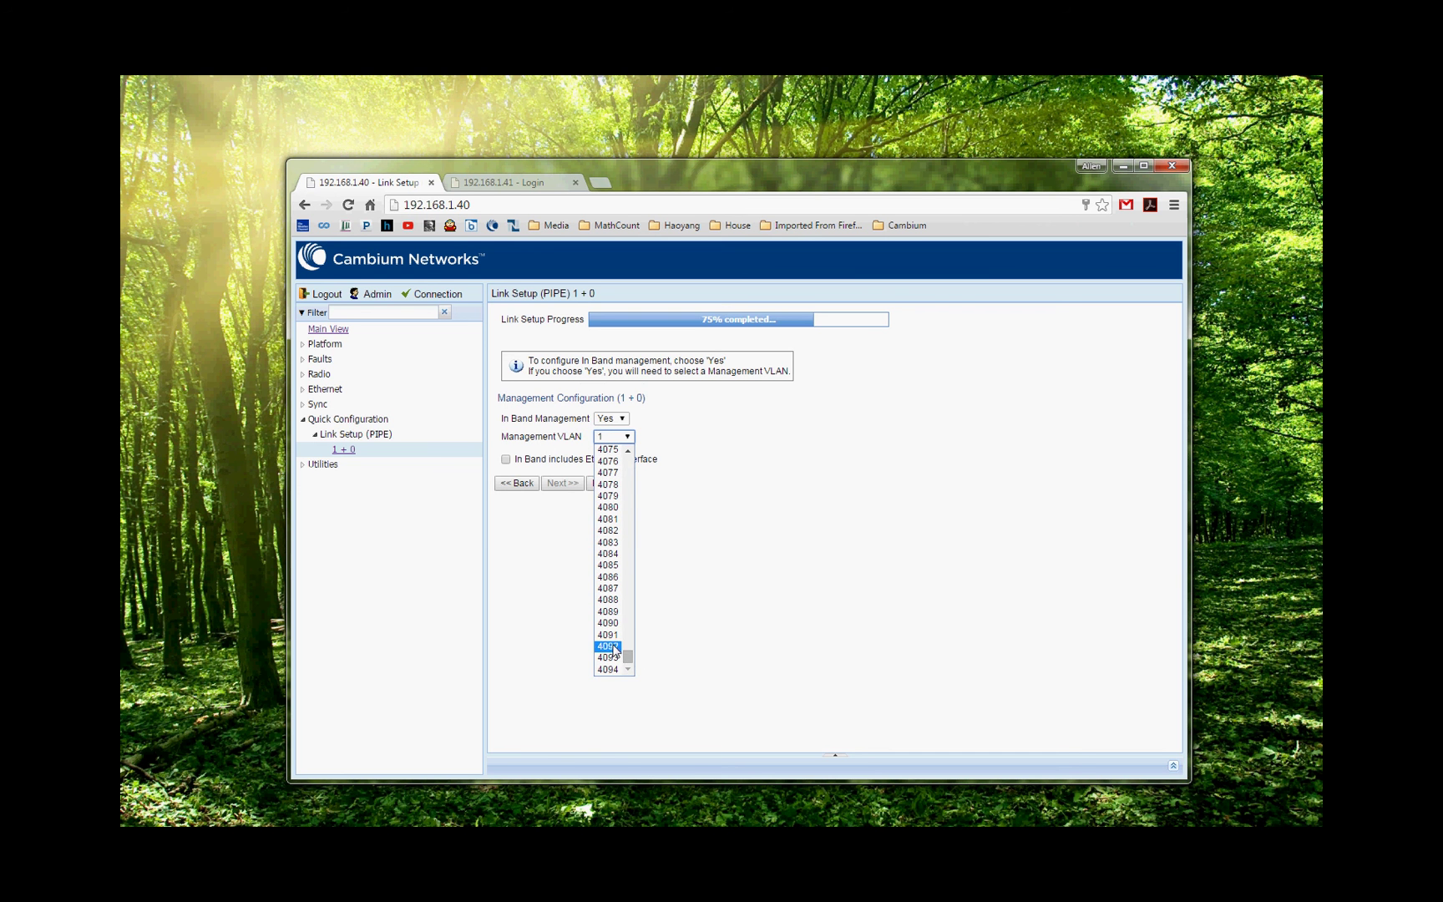
click(608, 670)
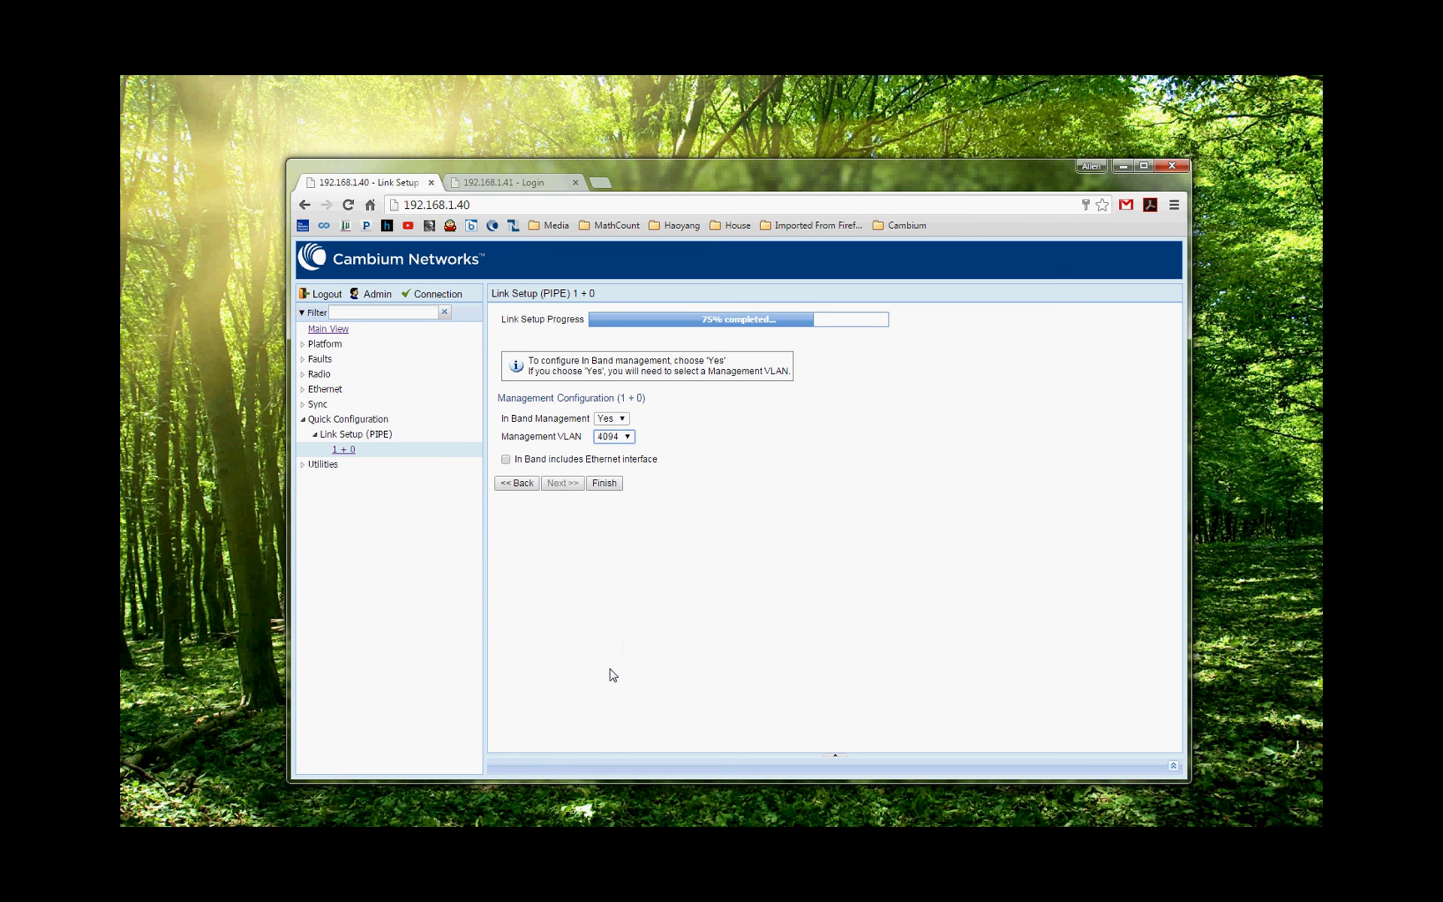
click(505, 460)
click(603, 483)
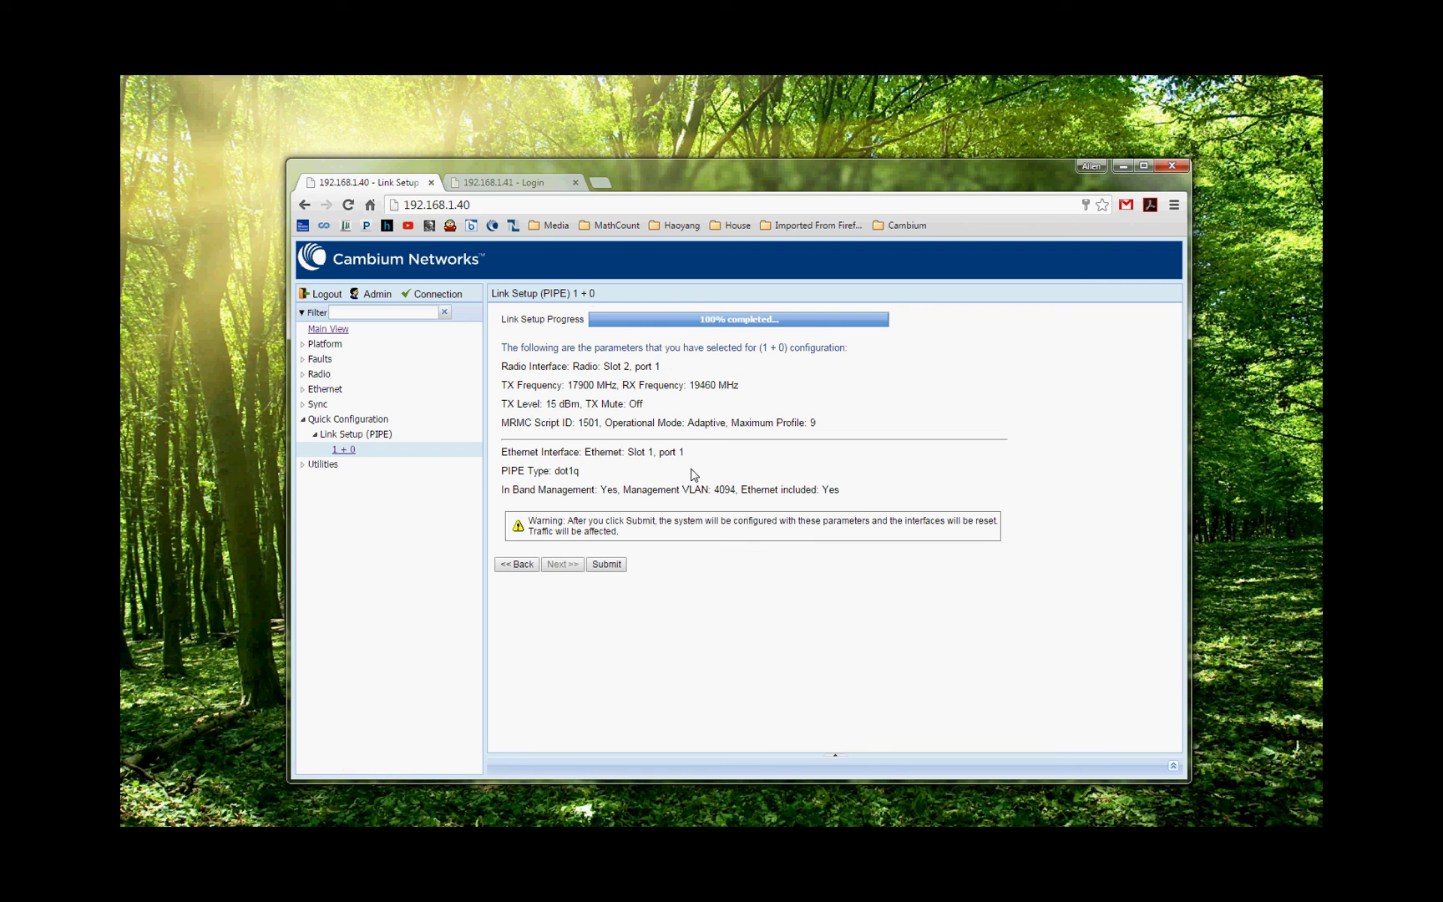
Submit the 1+0 configuration for 192.168.1.40, then go to the 192.168.1.41 login.
click(607, 565)
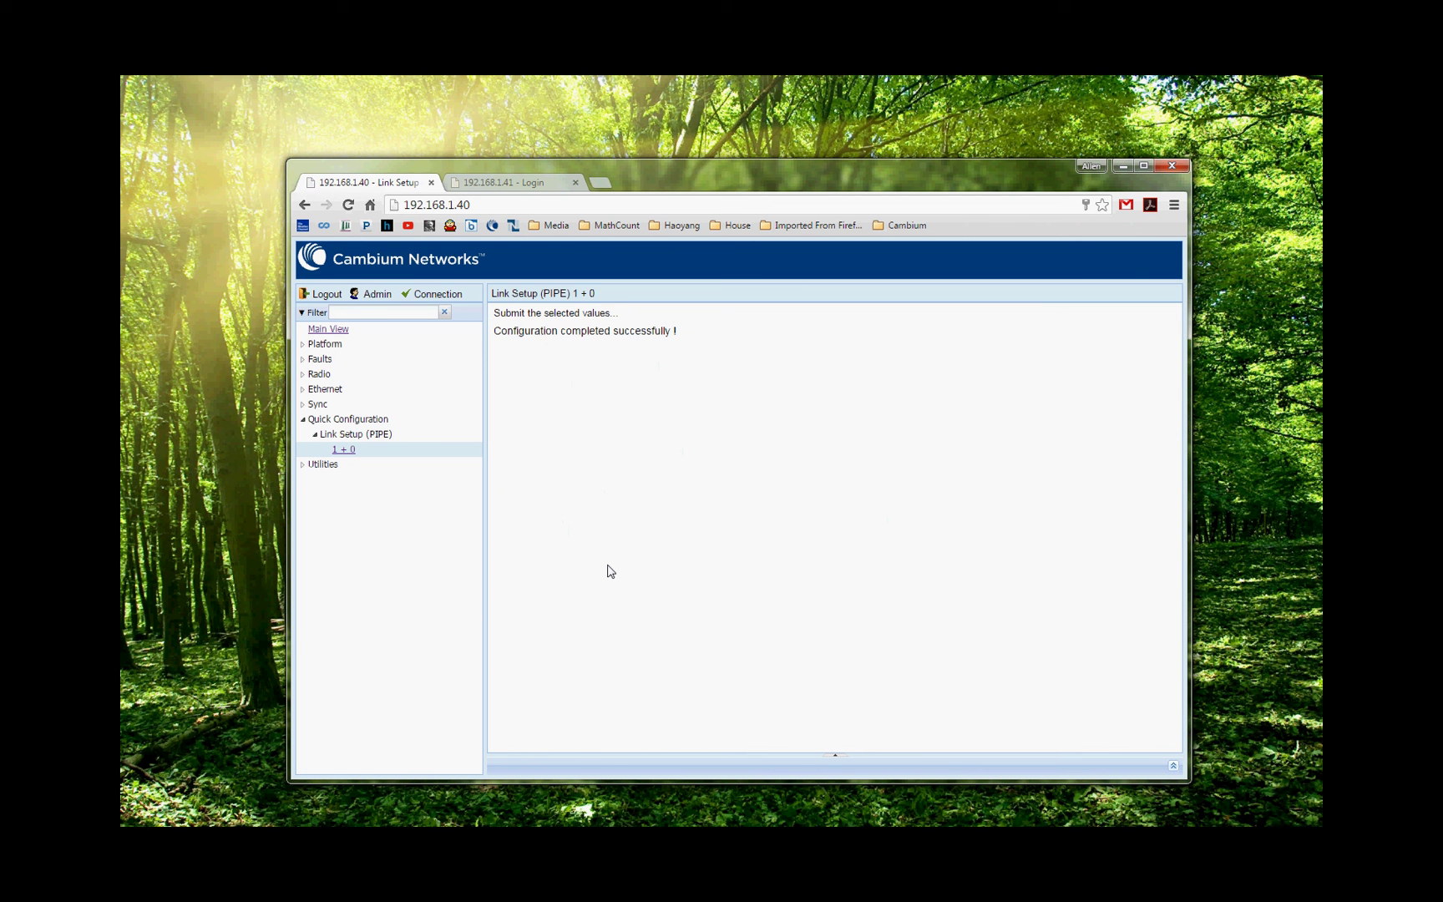
click(500, 185)
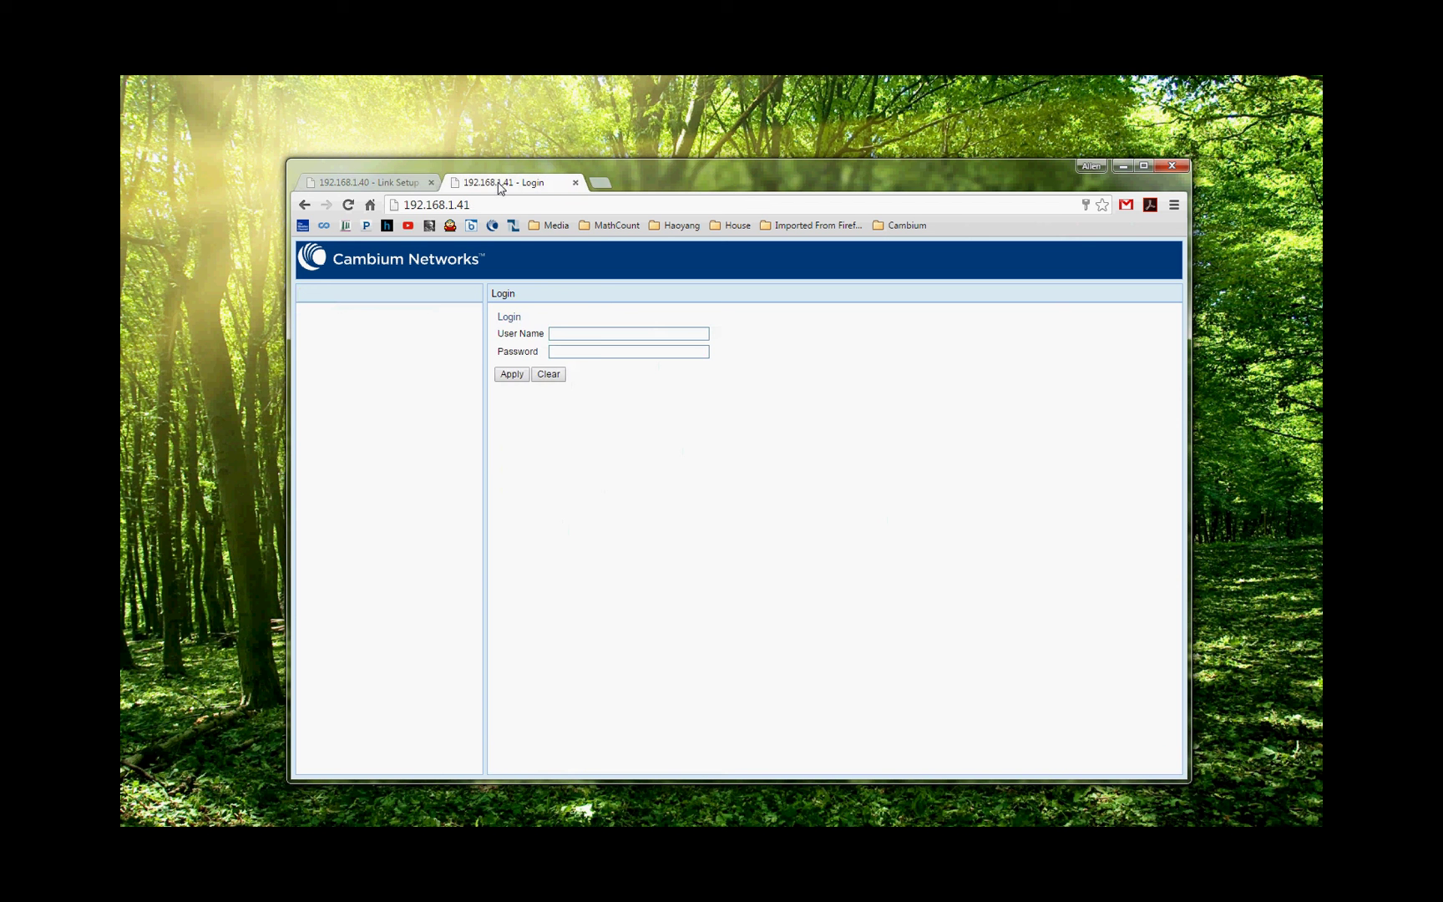
click(601, 337)
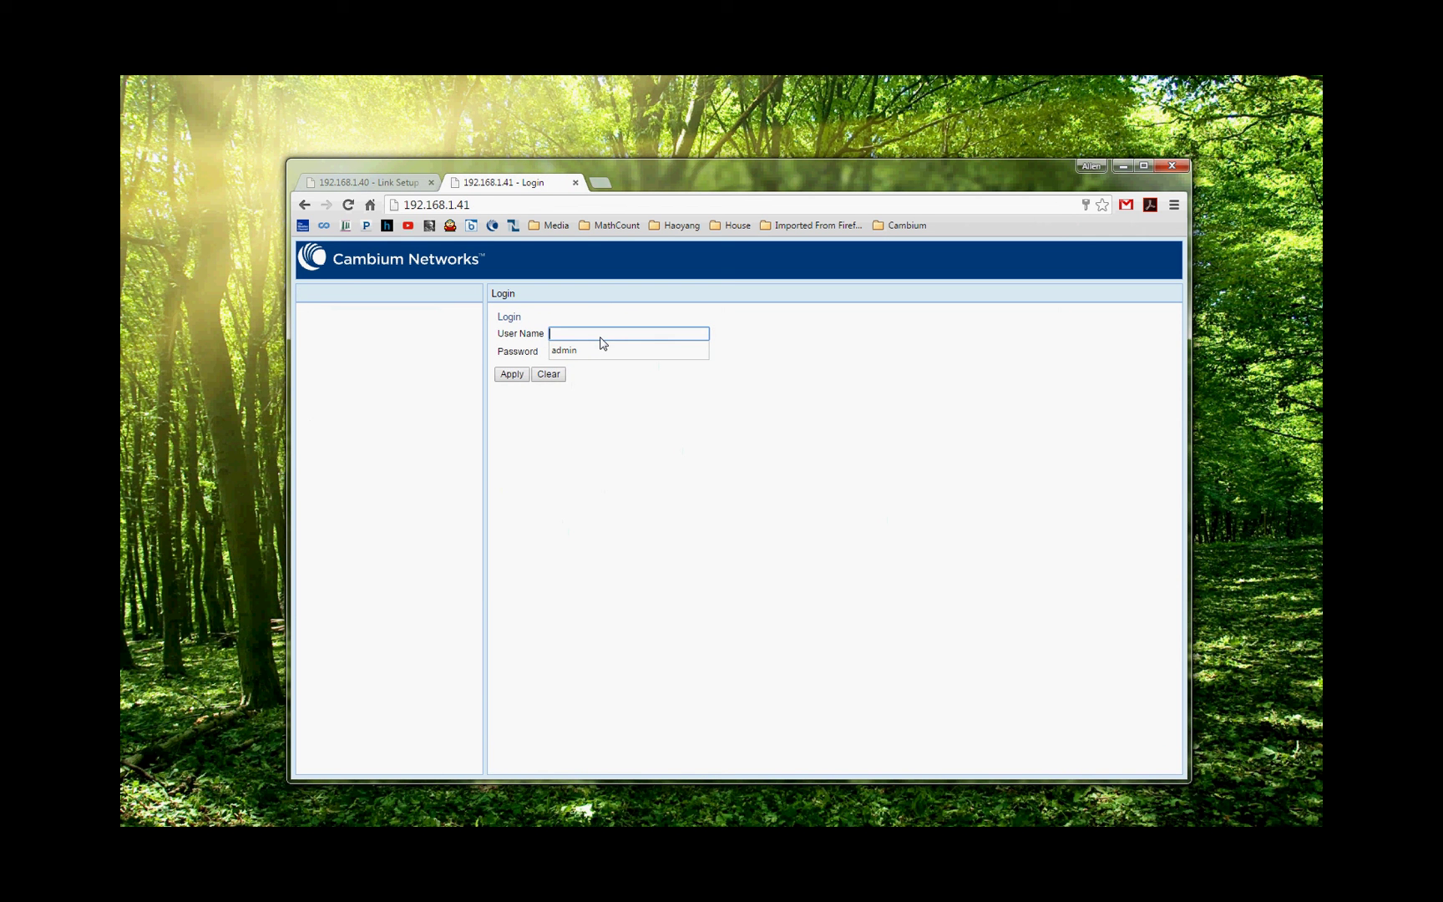
Log into the 192.168.1.41 radio with the admin user name and password.
key(Down)
key(Return)
key(Tab)
text(admin)
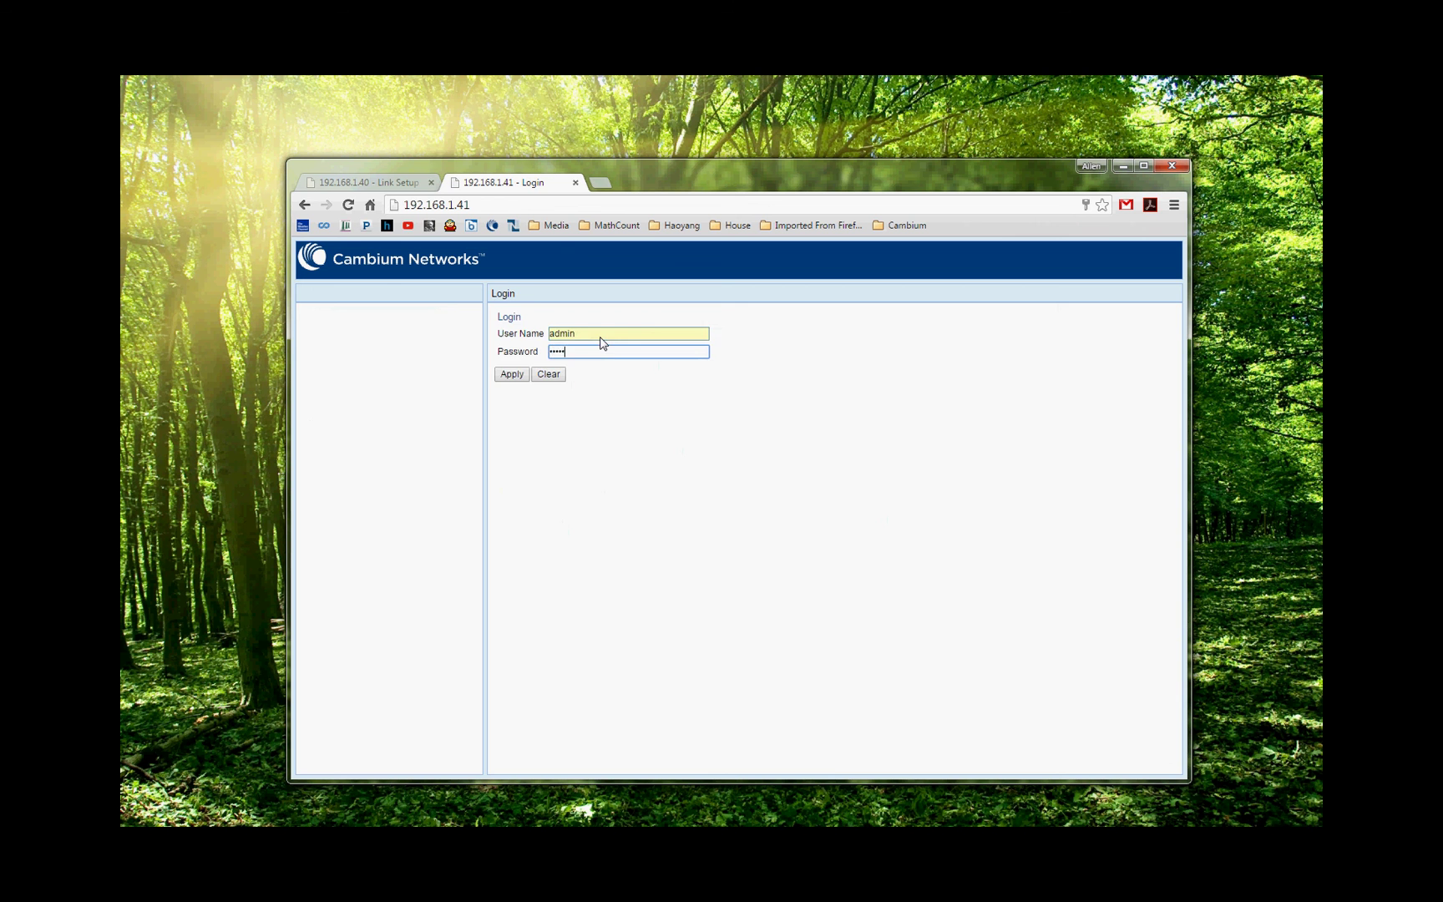
key(Return)
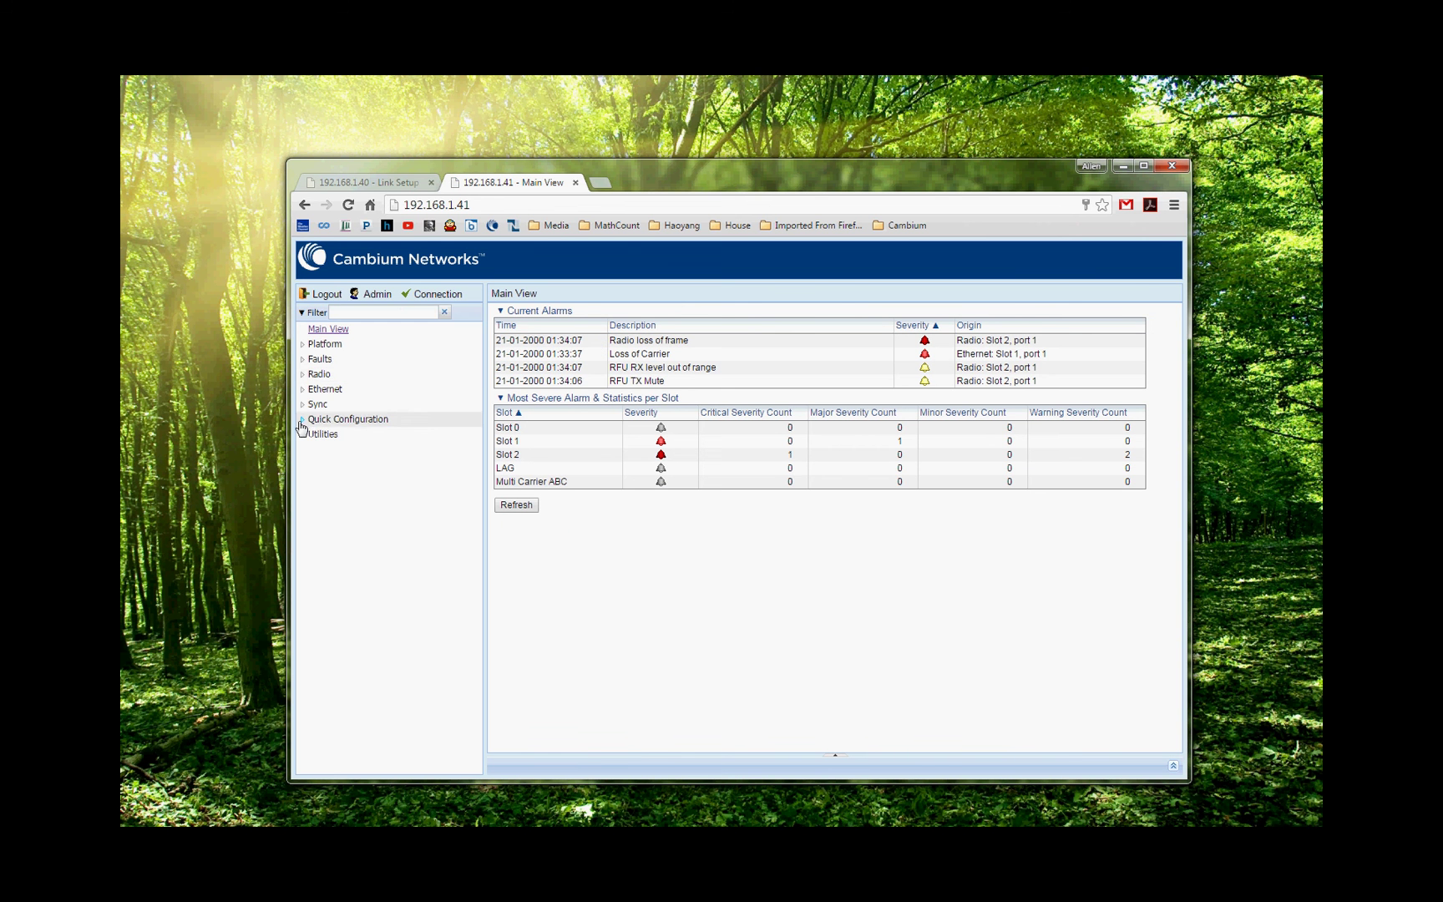
Open the 1+0 Link Setup (PIPE) wizard and keep the default interfaces.
click(301, 421)
click(315, 434)
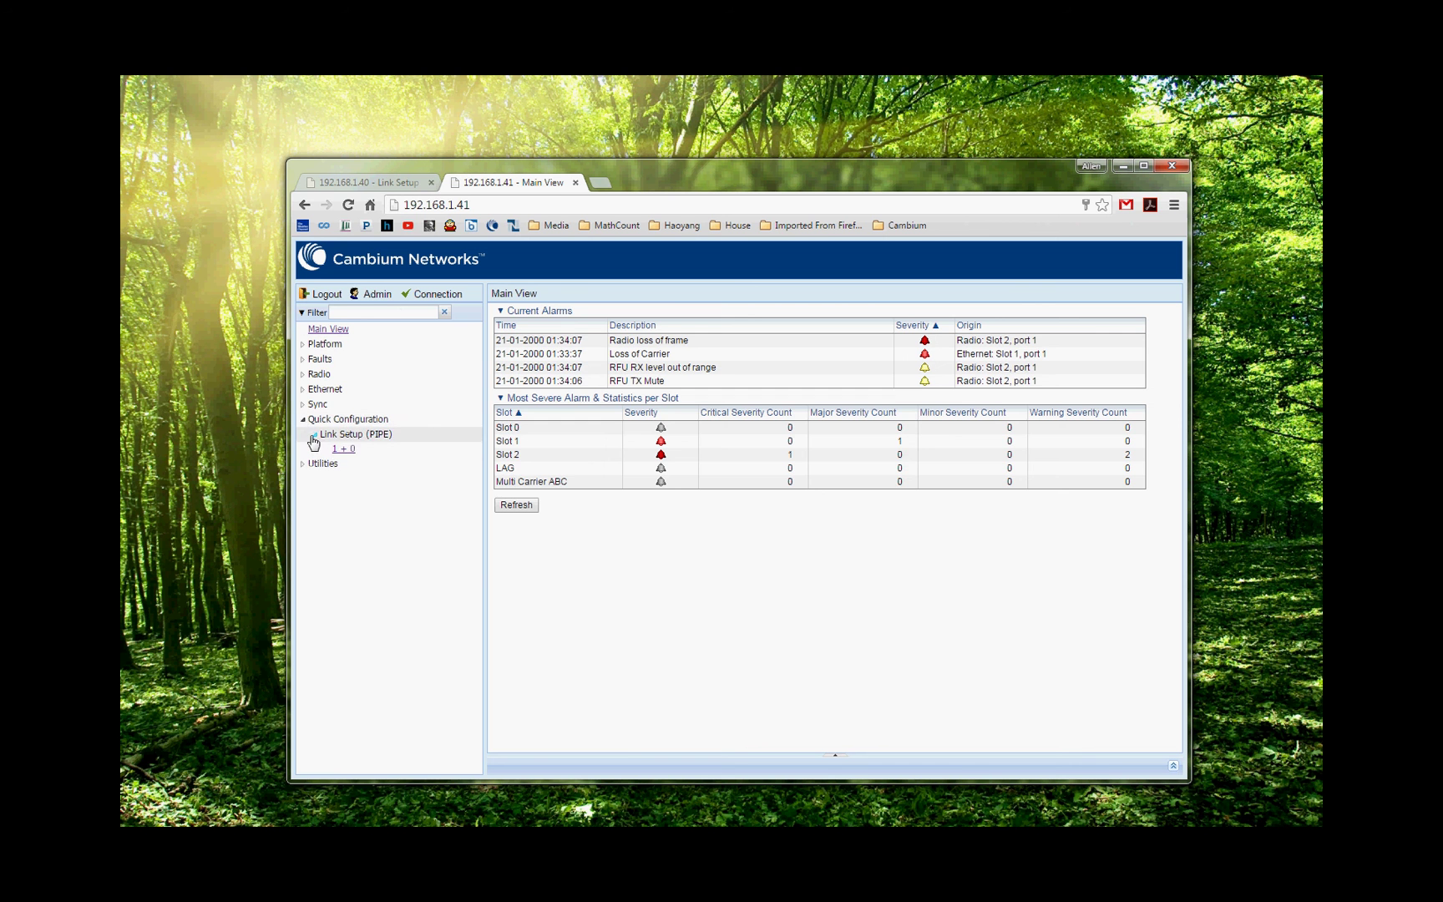
click(343, 451)
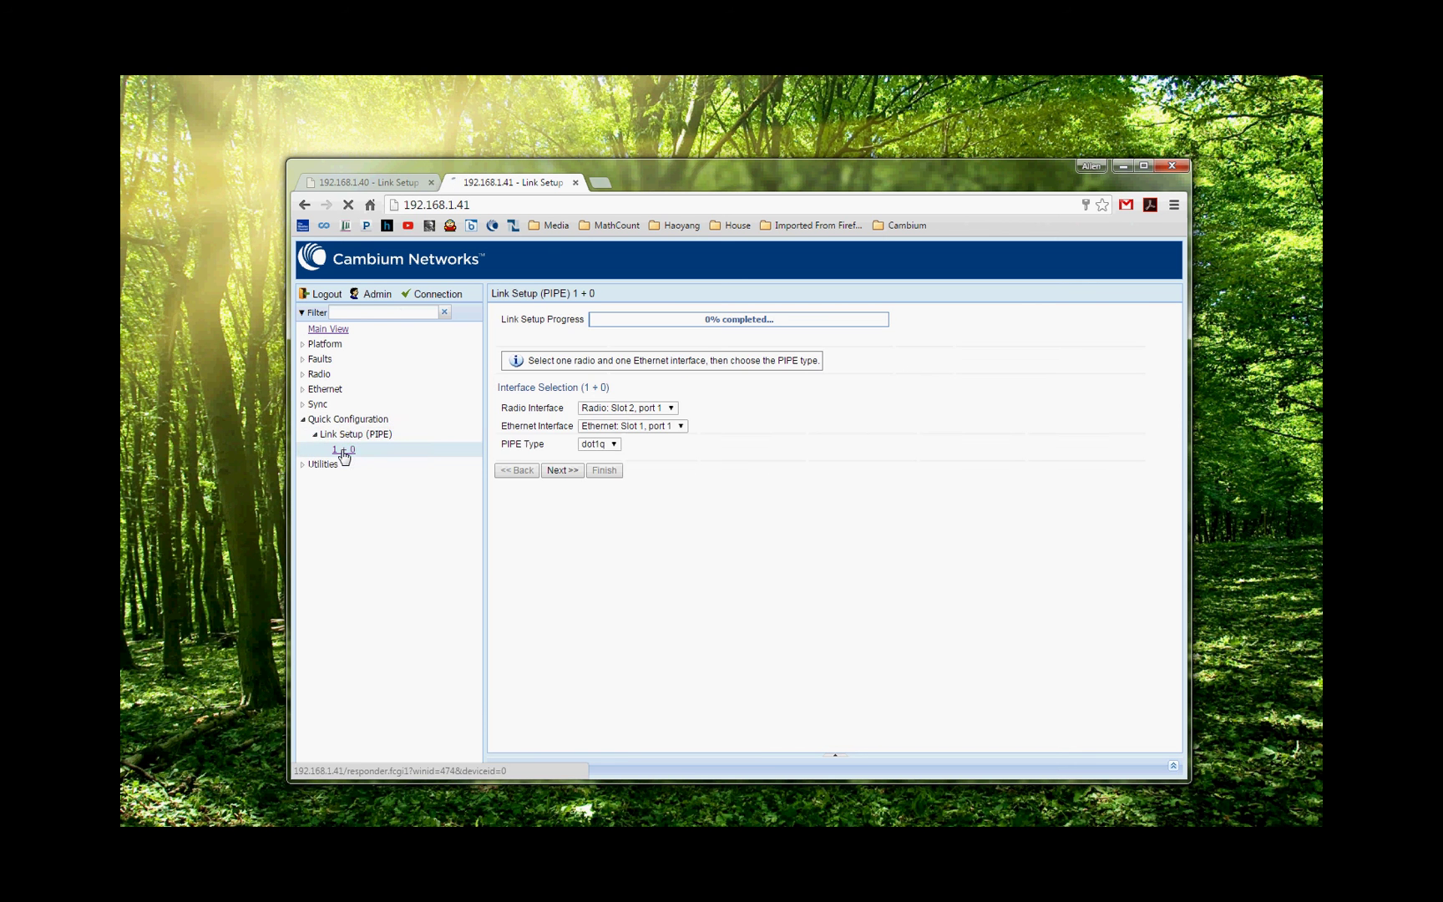
click(565, 472)
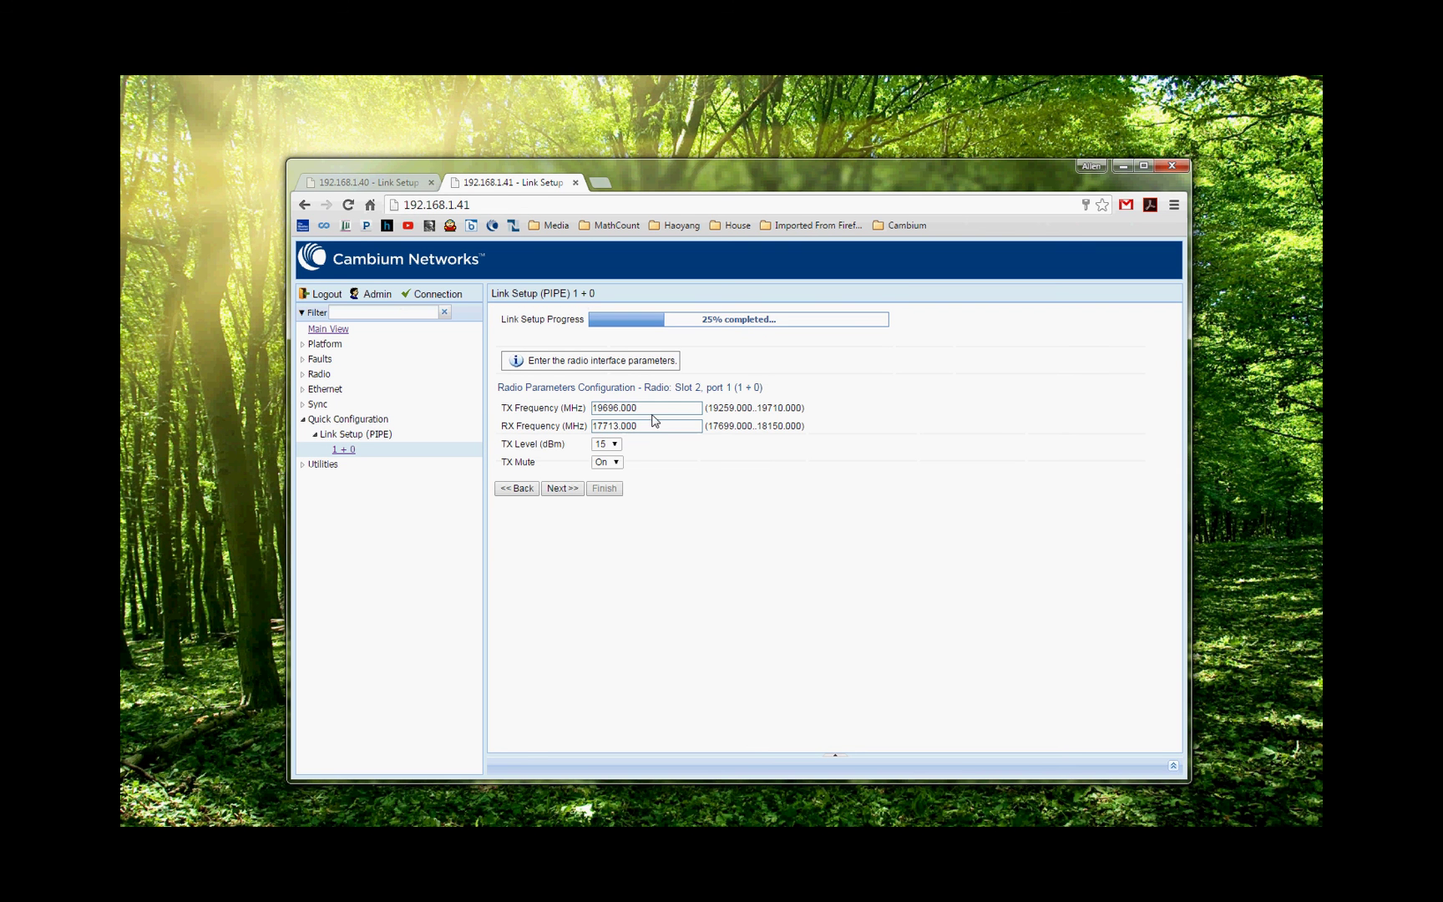
Set TX 19460 MHz and RX 17900 MHz, and turn TX Mute off.
double_click(657, 407)
text(19460)
double_click(644, 425)
text(17900)
click(639, 407)
click(608, 462)
click(611, 488)
click(560, 489)
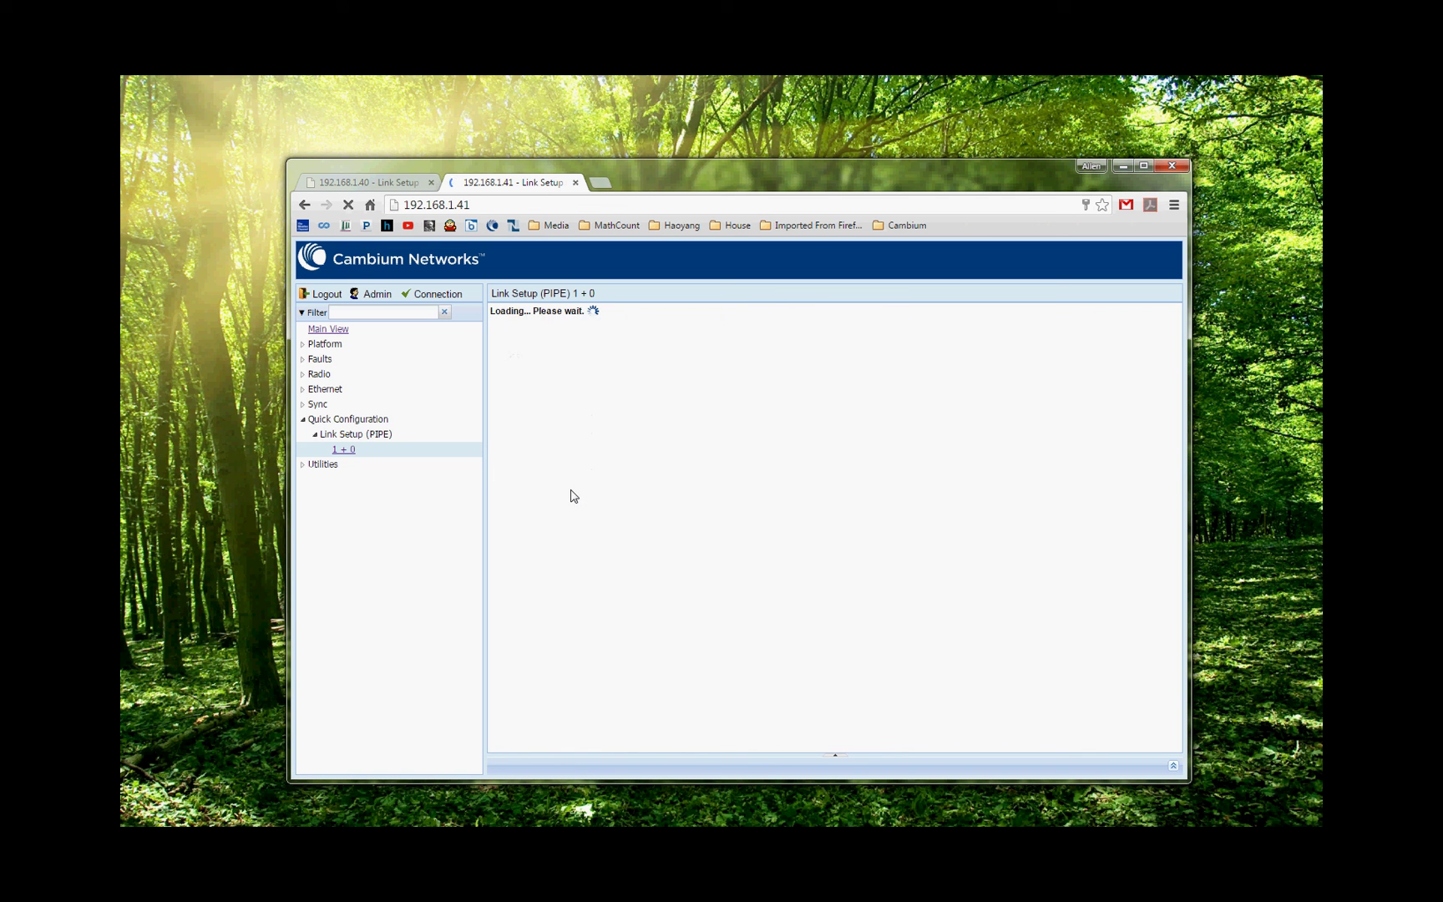
Set radio 192.168.1.41 to Script 1501, Adaptive mode and maximum Profile 9 (1024 QAM).
click(715, 410)
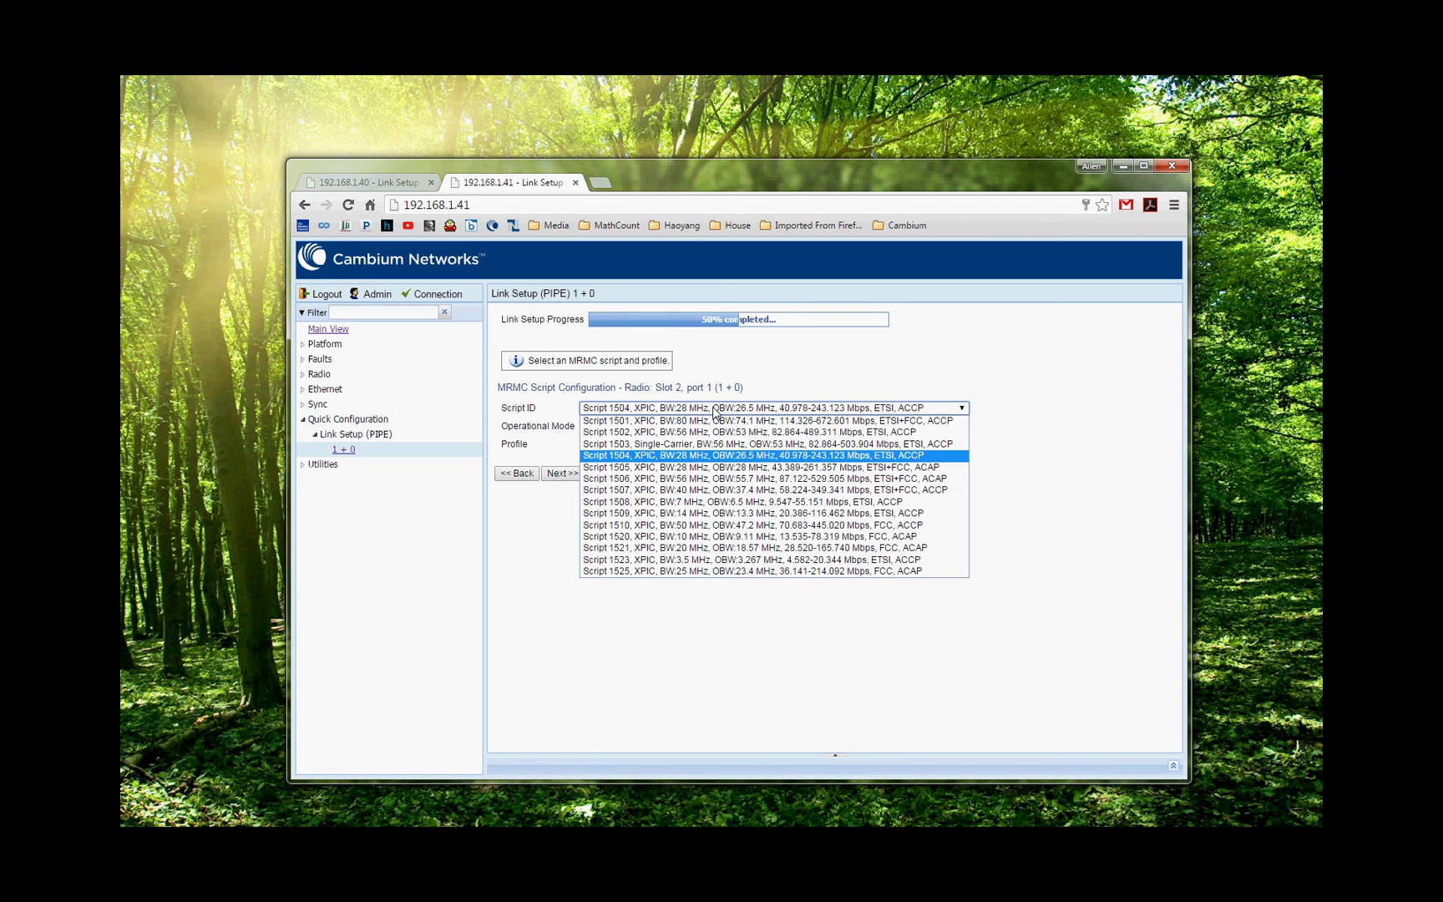
click(715, 416)
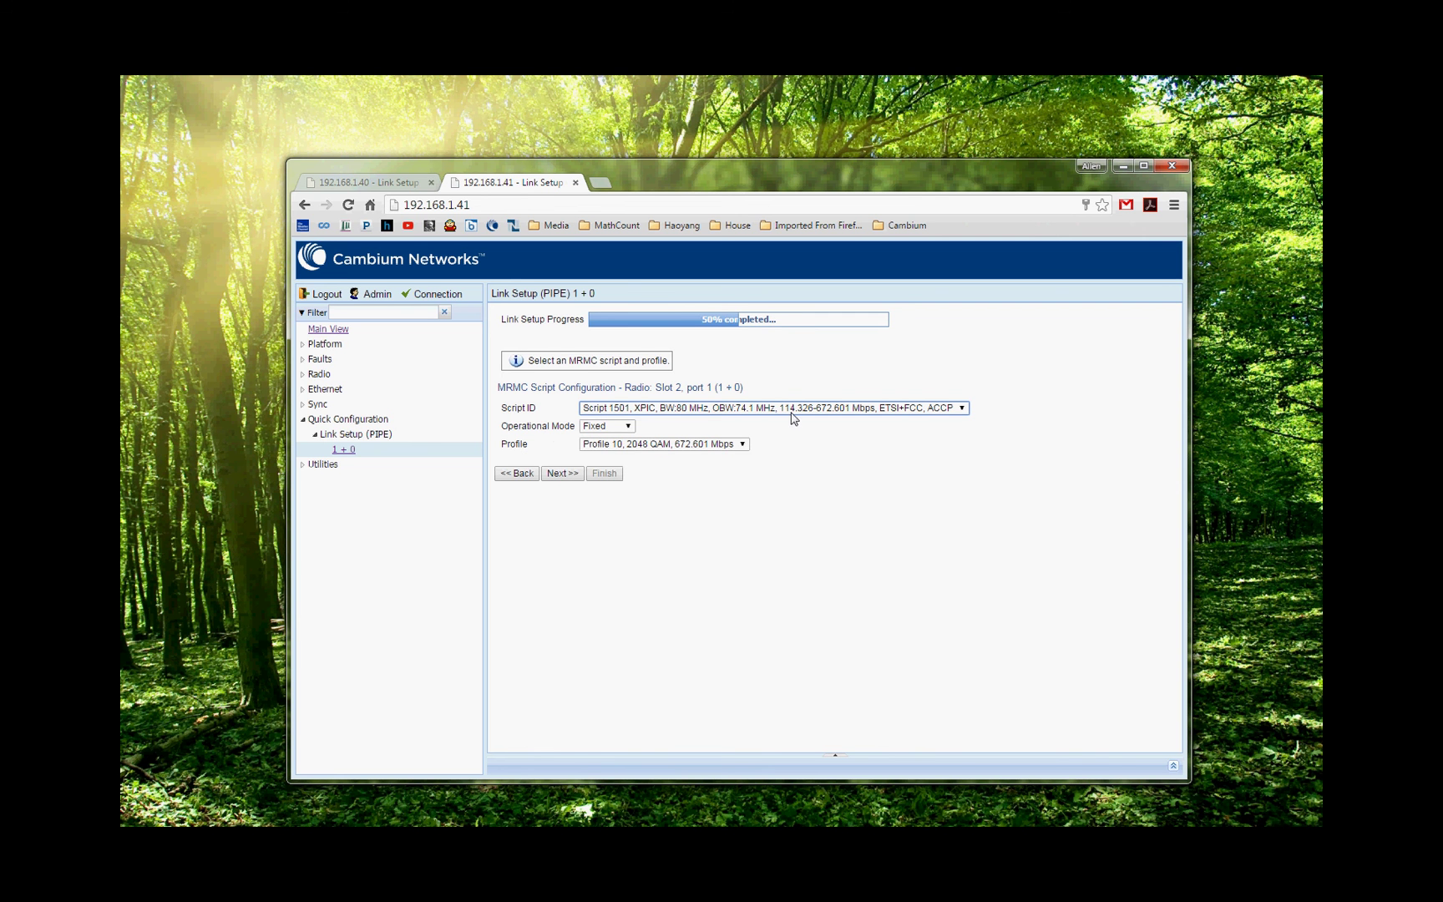
click(622, 427)
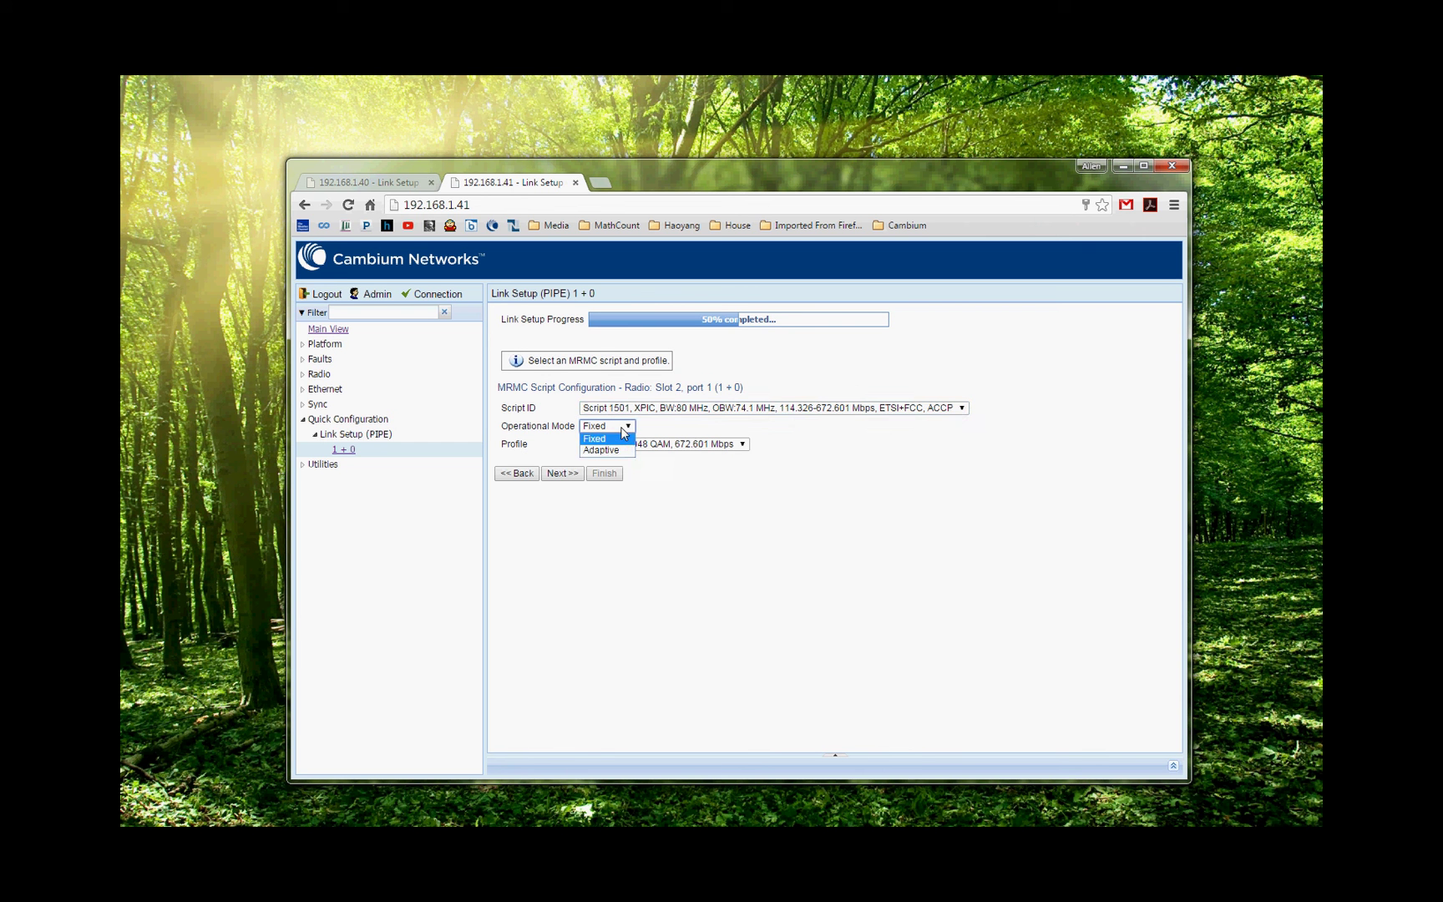
click(616, 450)
click(706, 446)
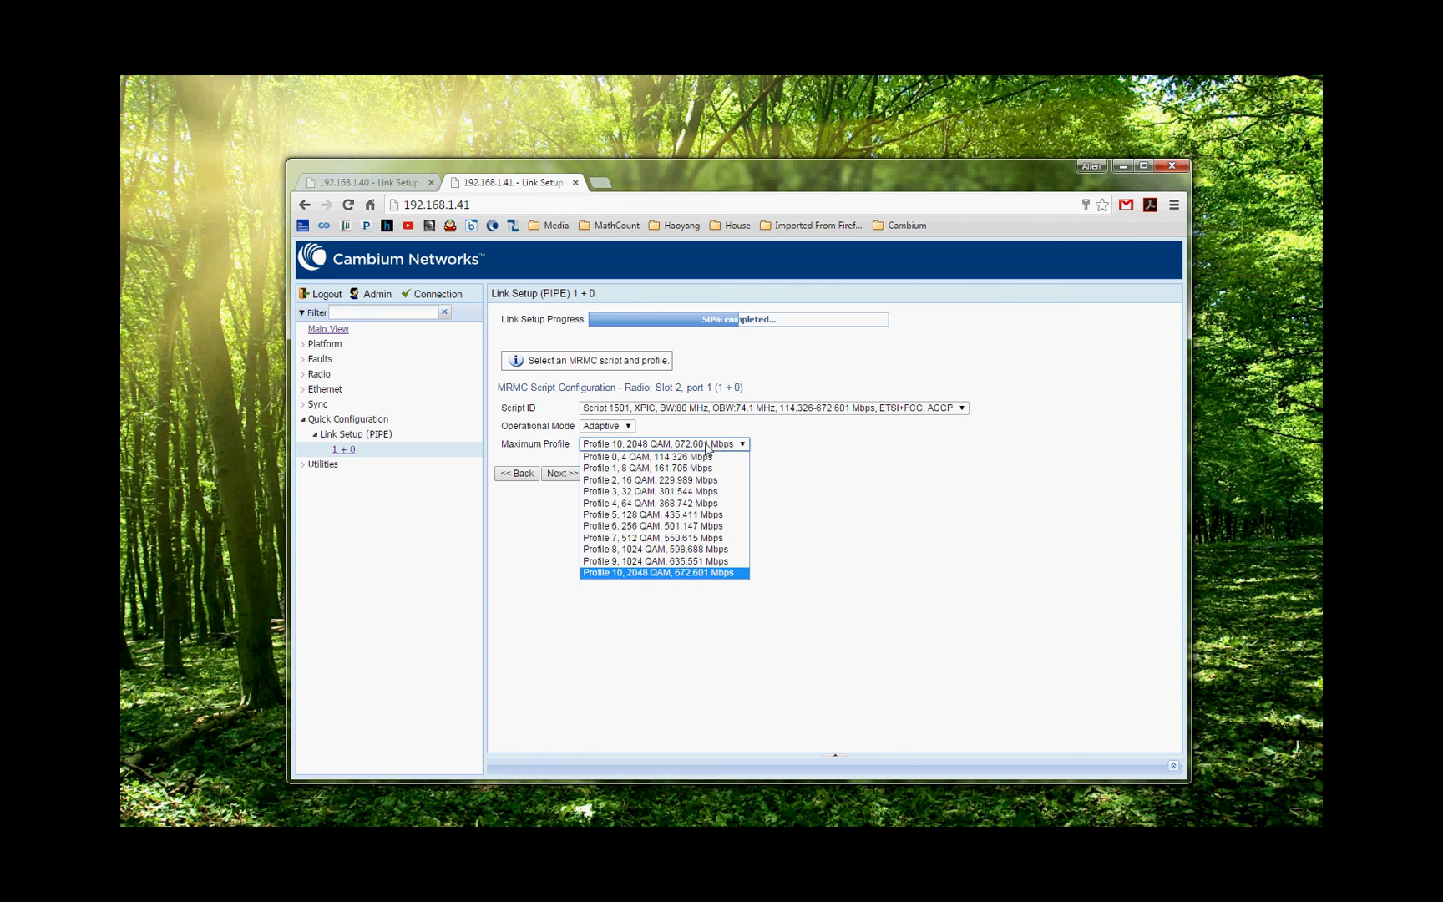
click(677, 567)
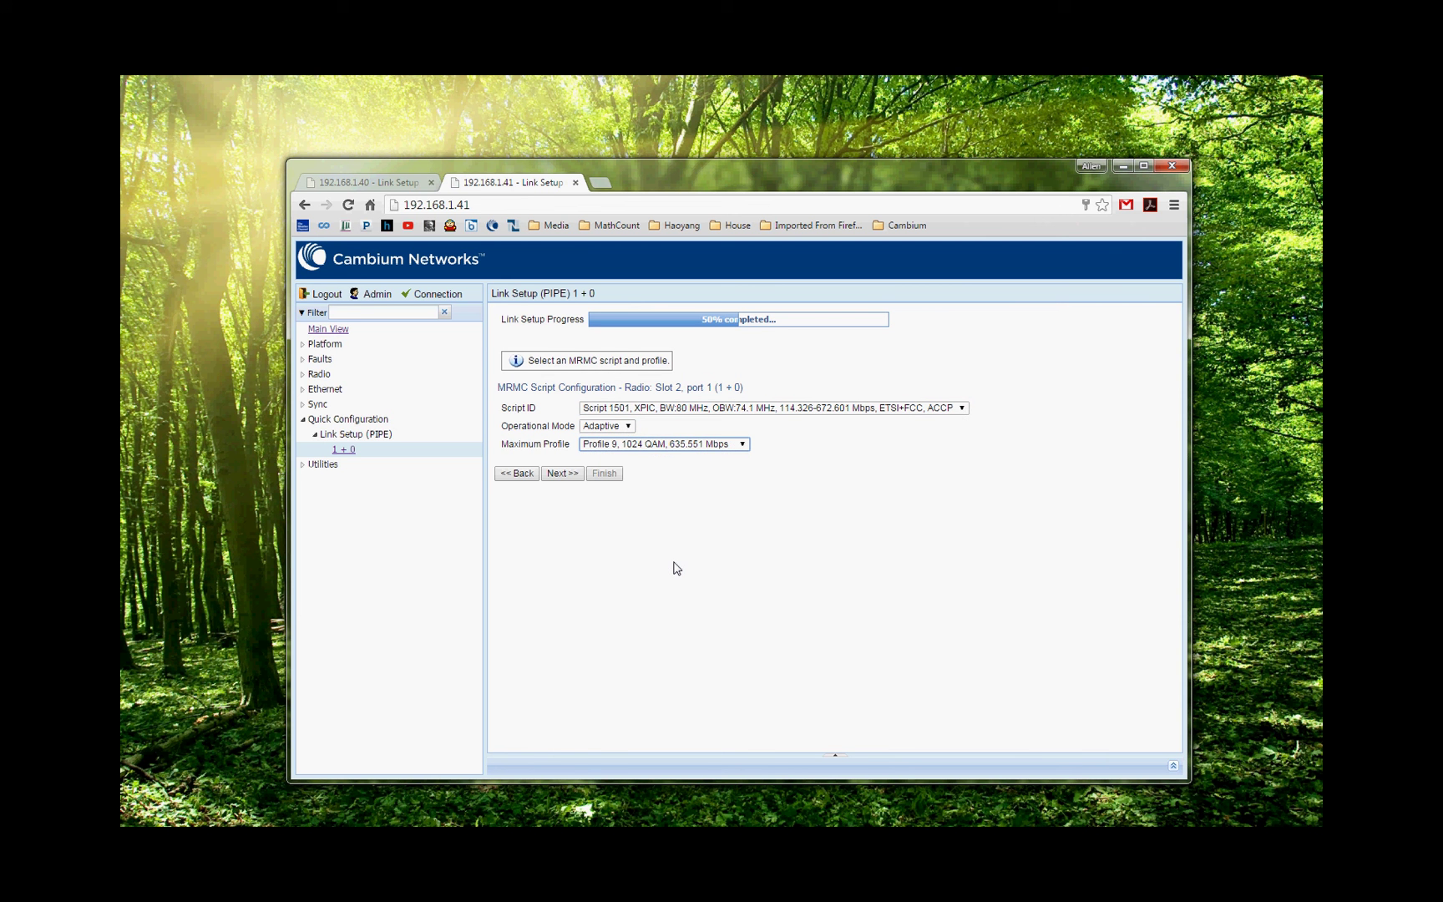
click(554, 473)
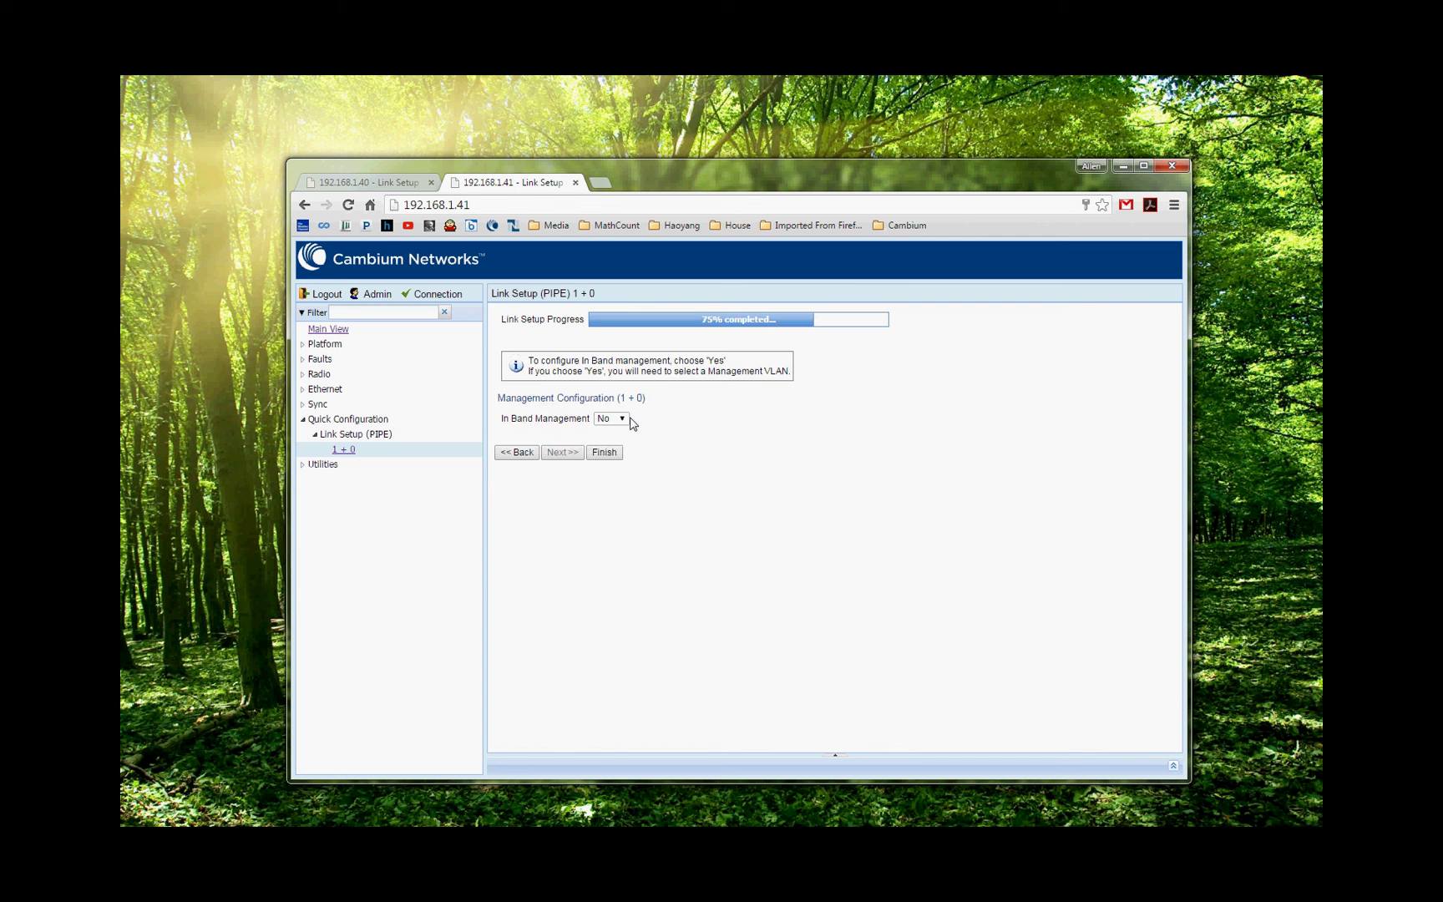
Enable in-band management on management VLAN 4094.
click(617, 419)
click(619, 432)
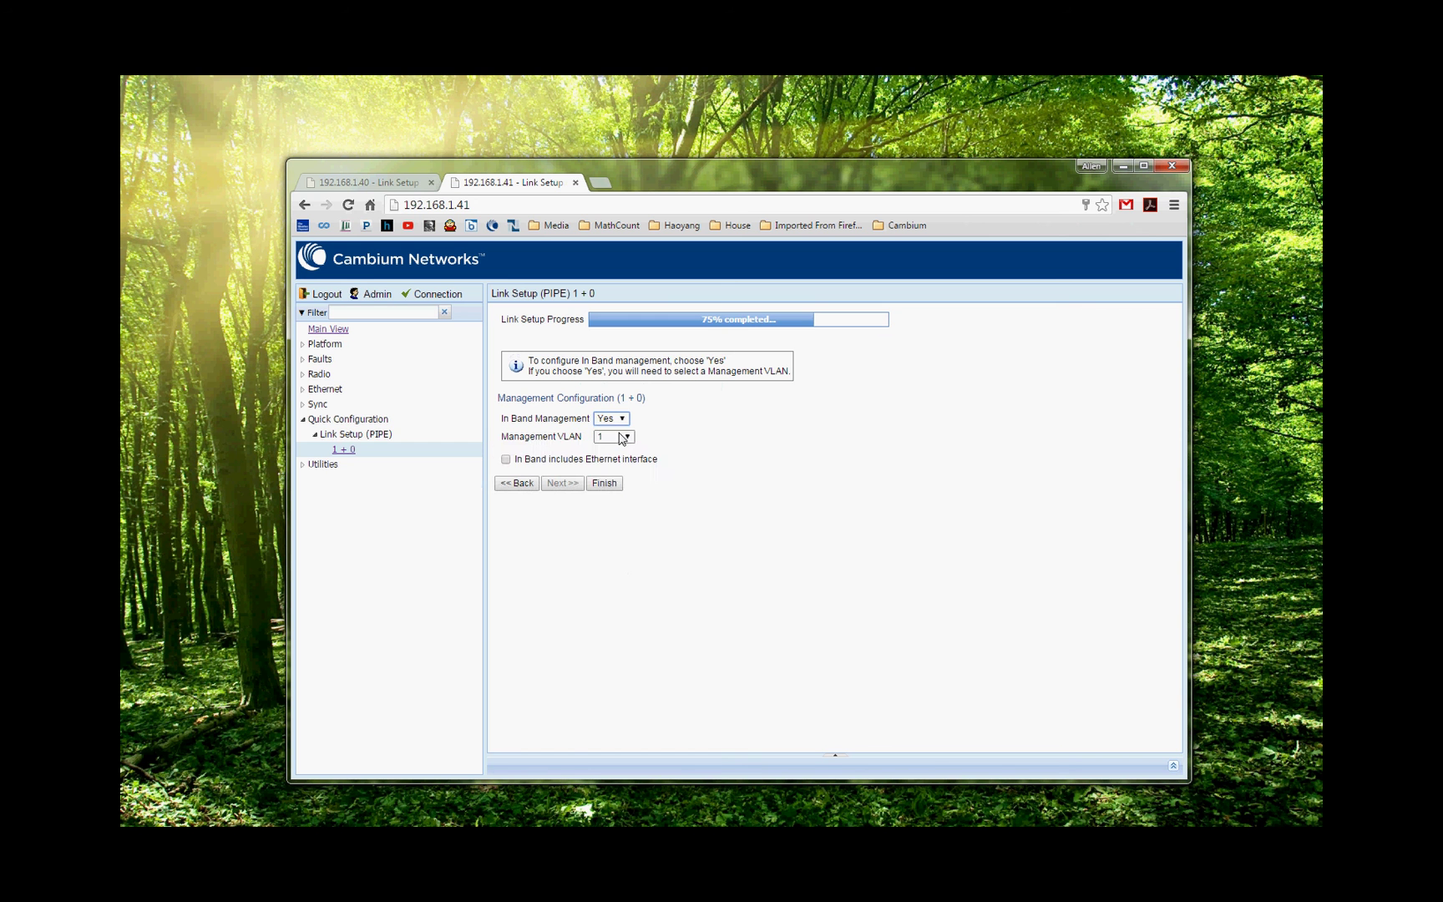
click(622, 437)
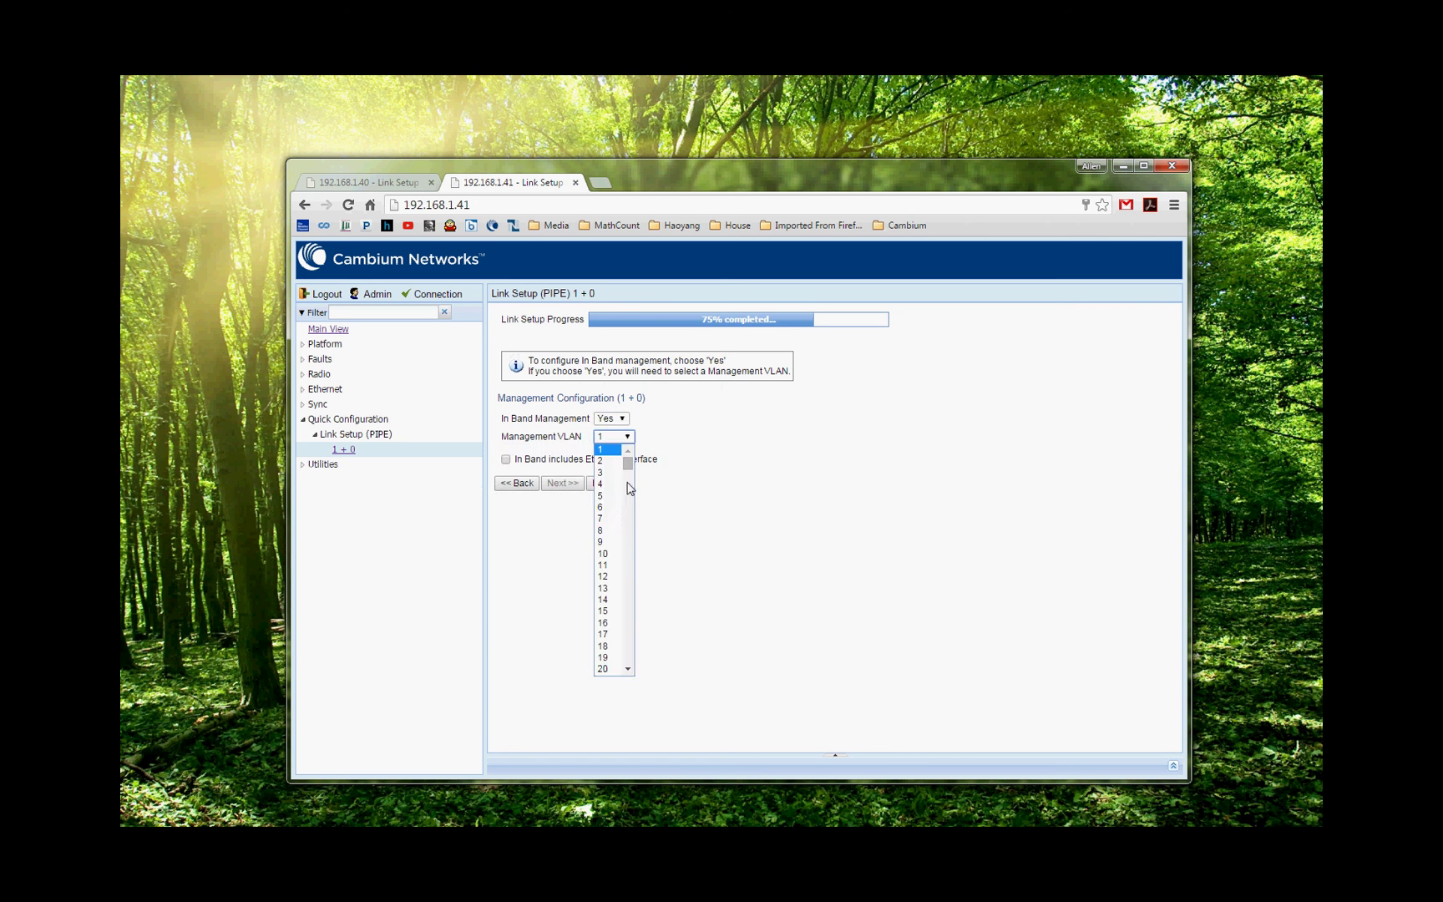
drag(628, 465, 632, 674)
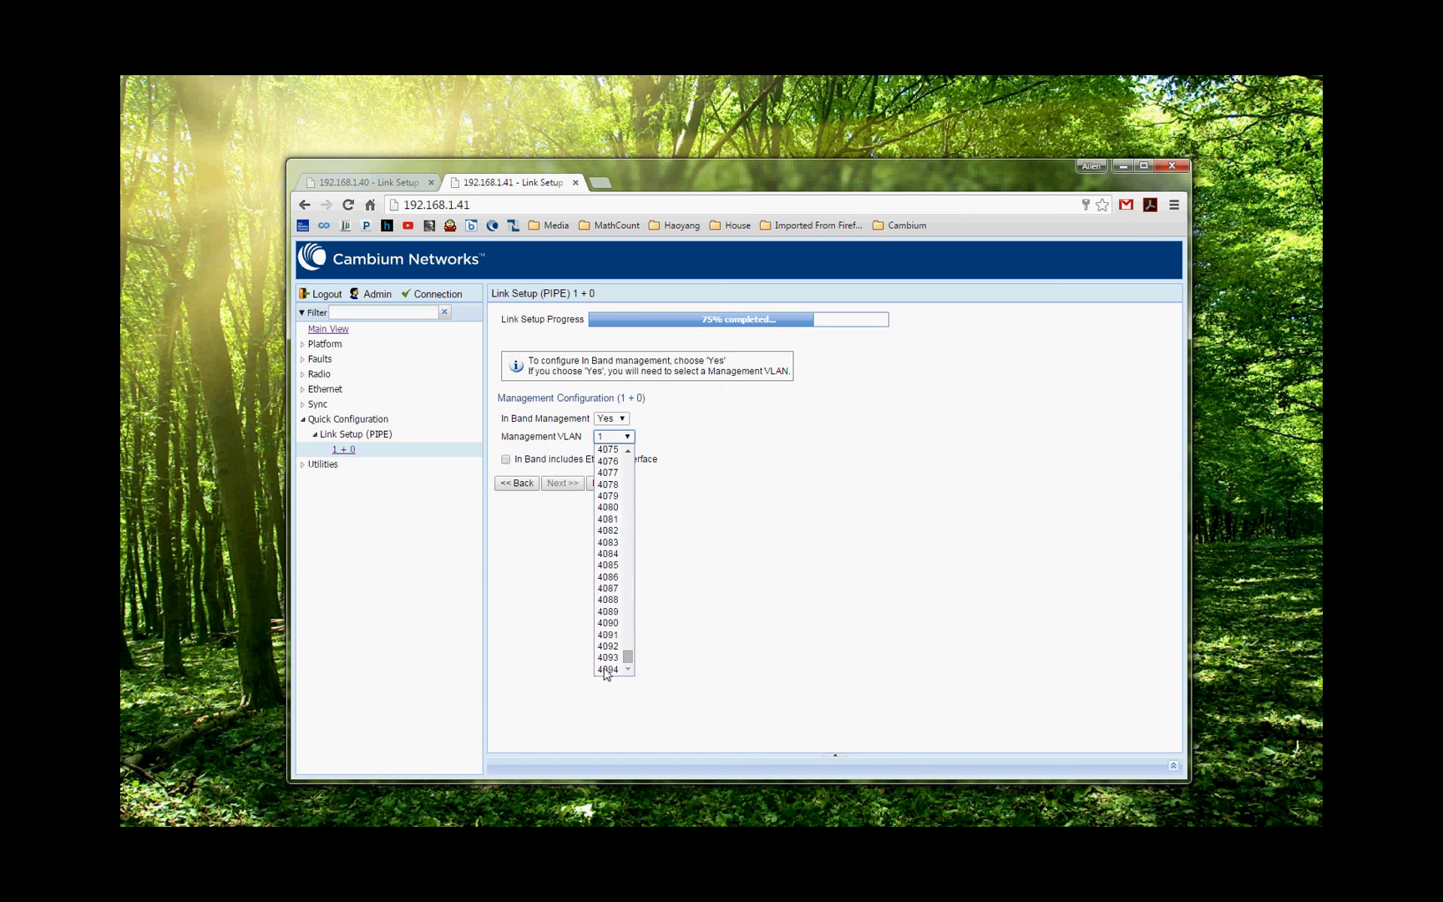
click(607, 670)
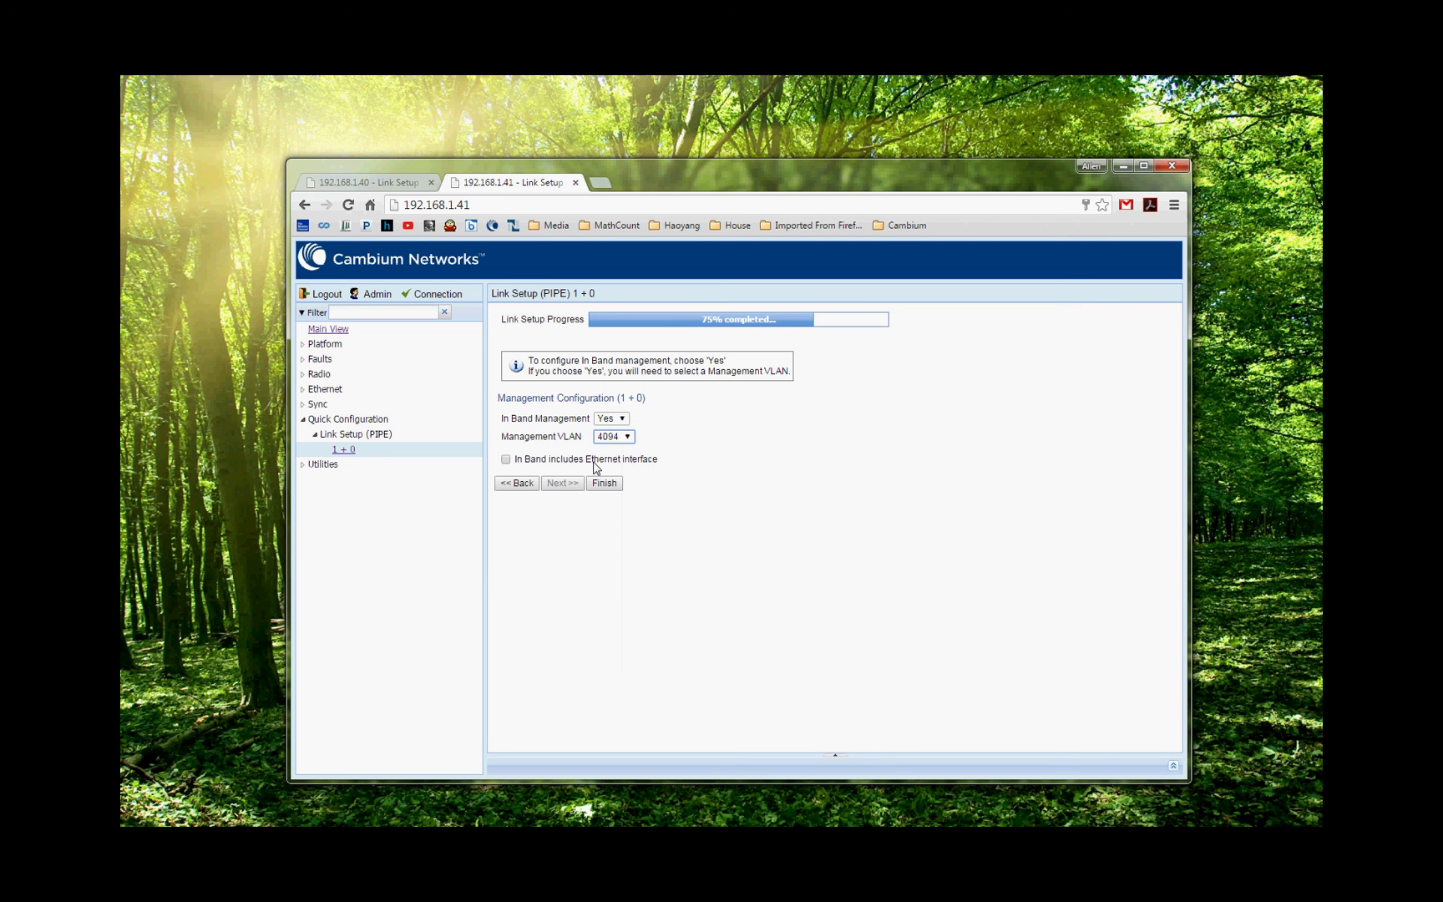
Include the Ethernet interface in in-band management, then finish and submit the 1+0 link setup.
click(505, 460)
click(605, 484)
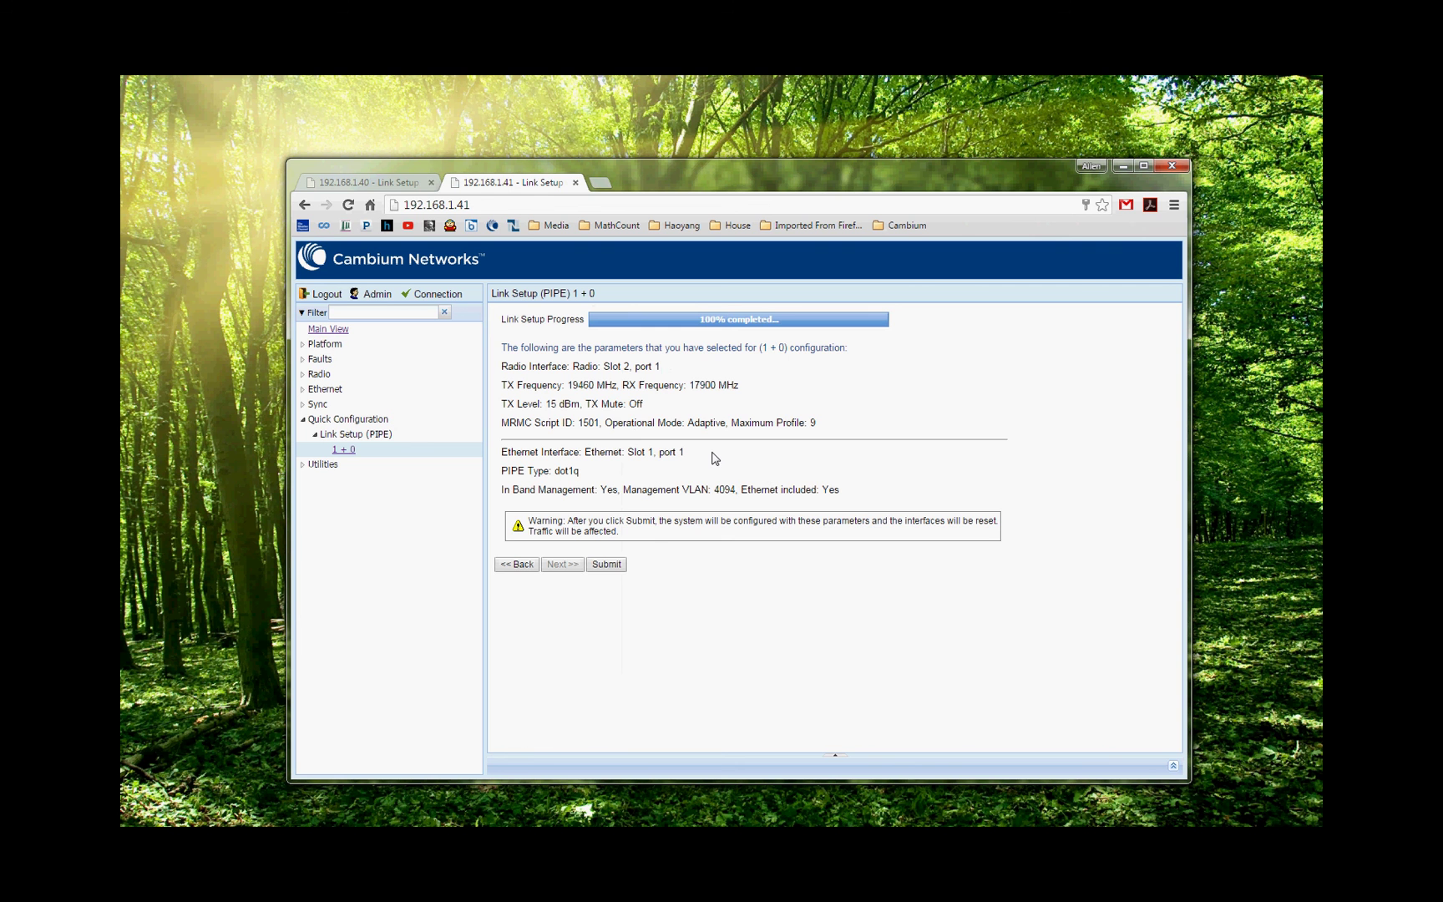
click(606, 565)
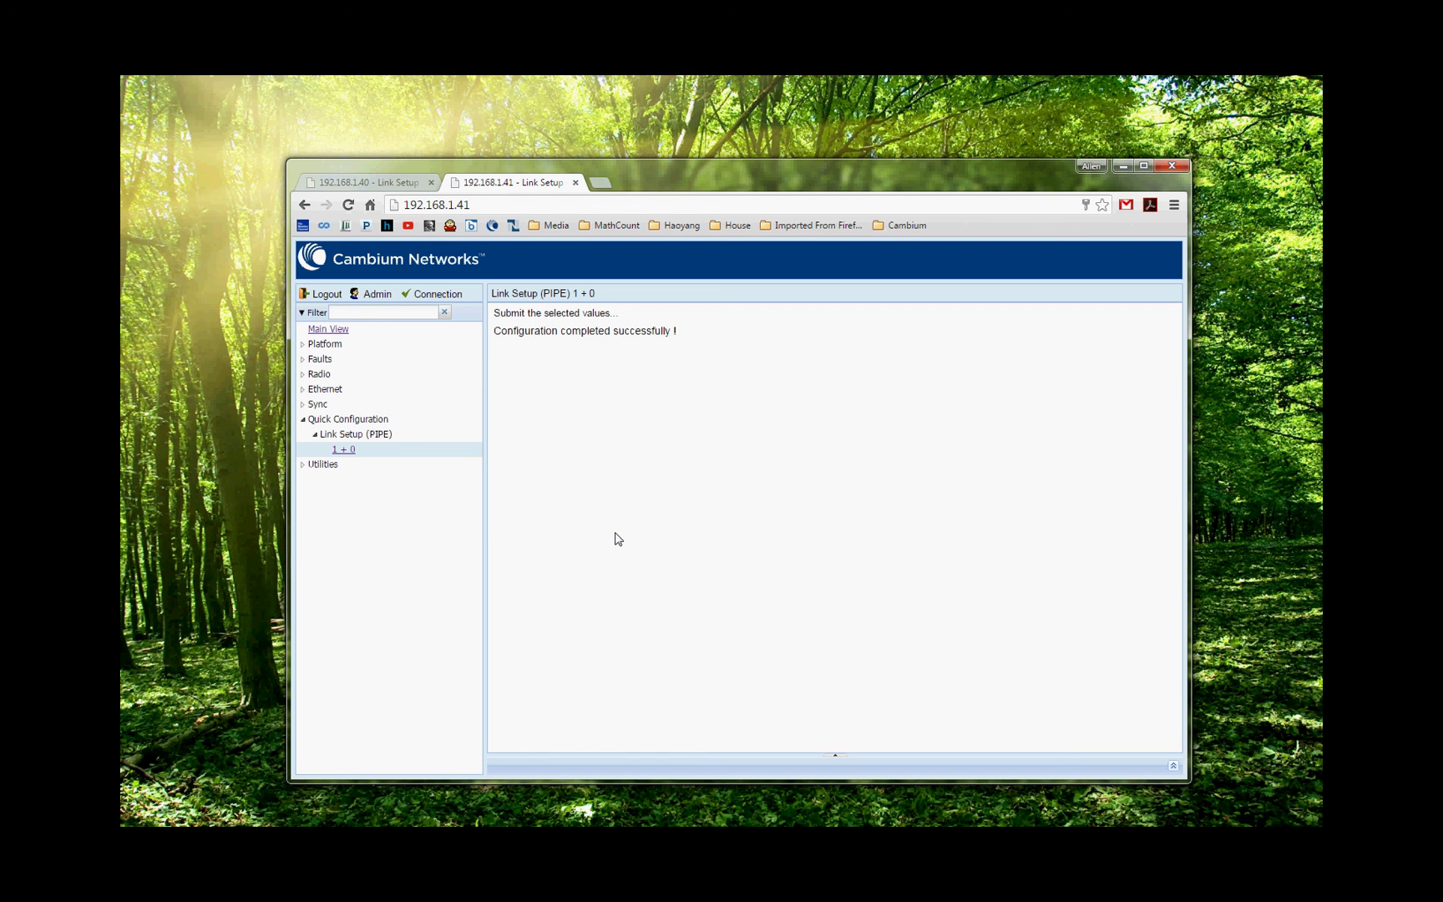
Reload the 192.168.1.40 radio's management page in its browser tab.
click(365, 184)
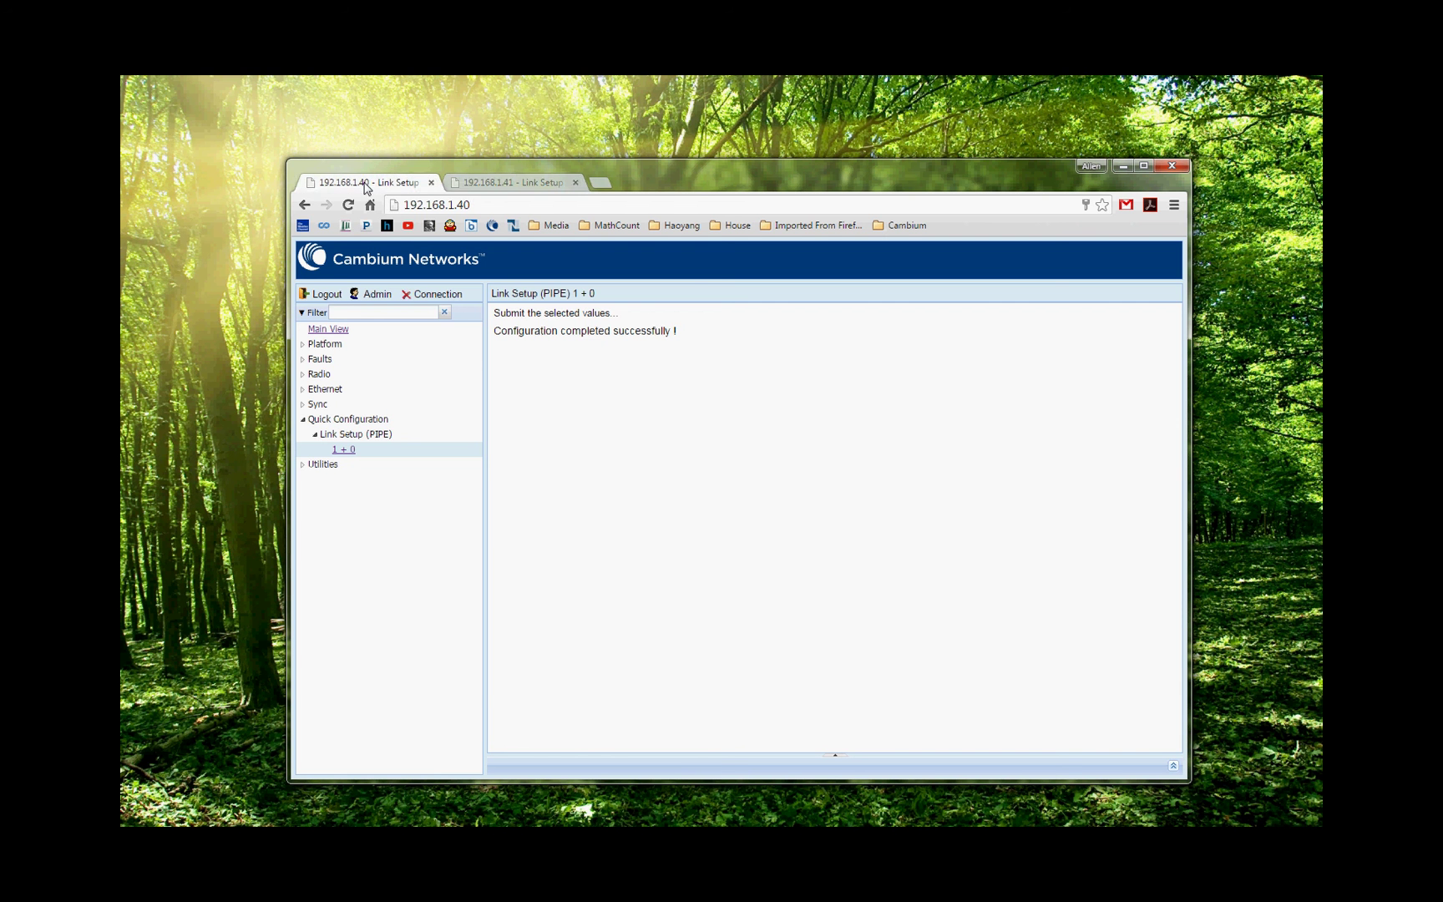
click(508, 203)
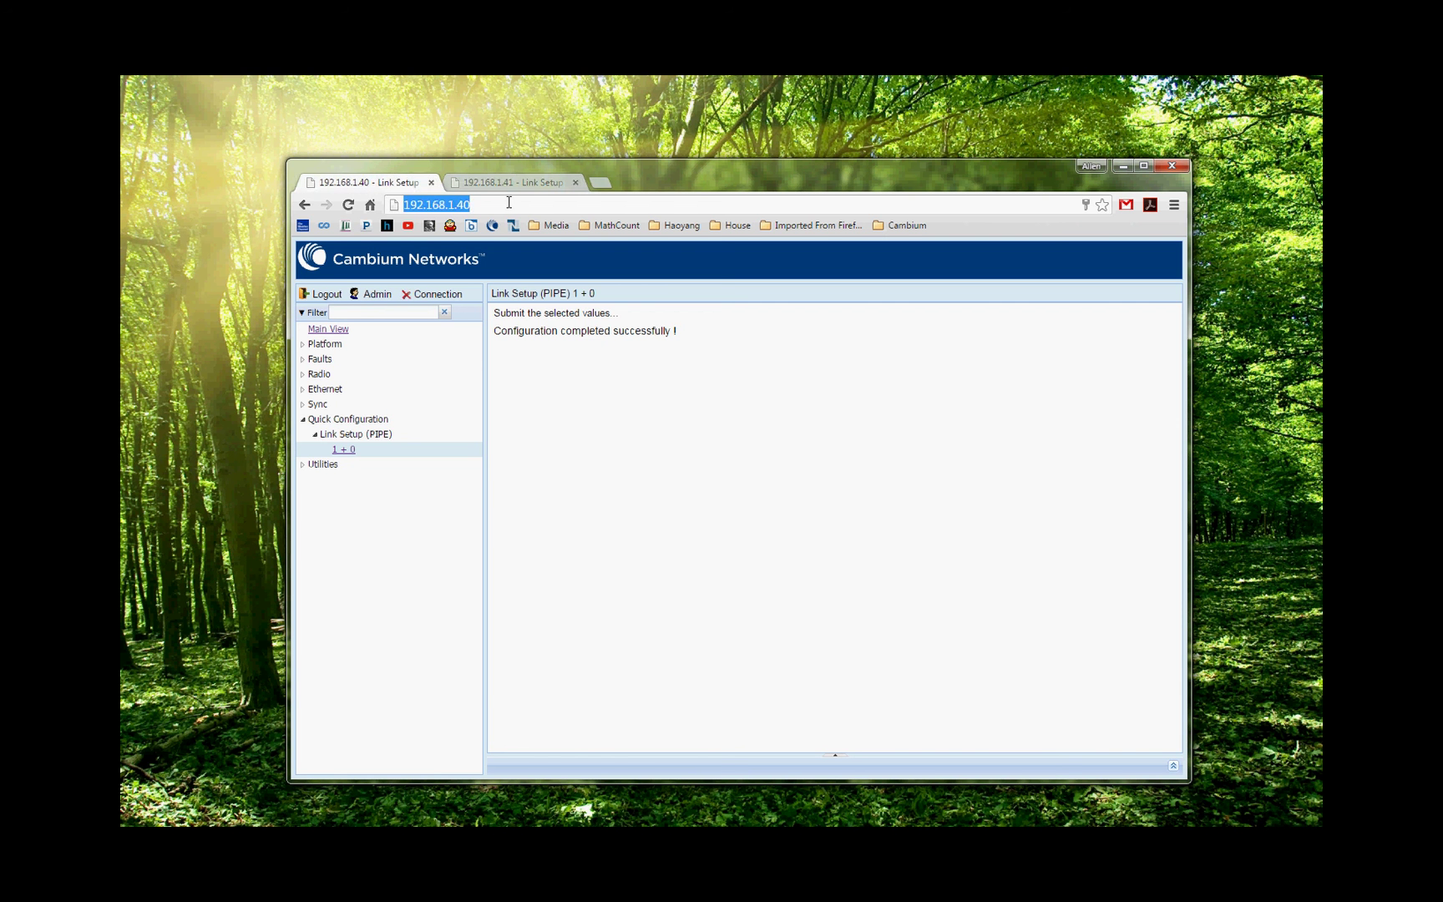
key(Return)
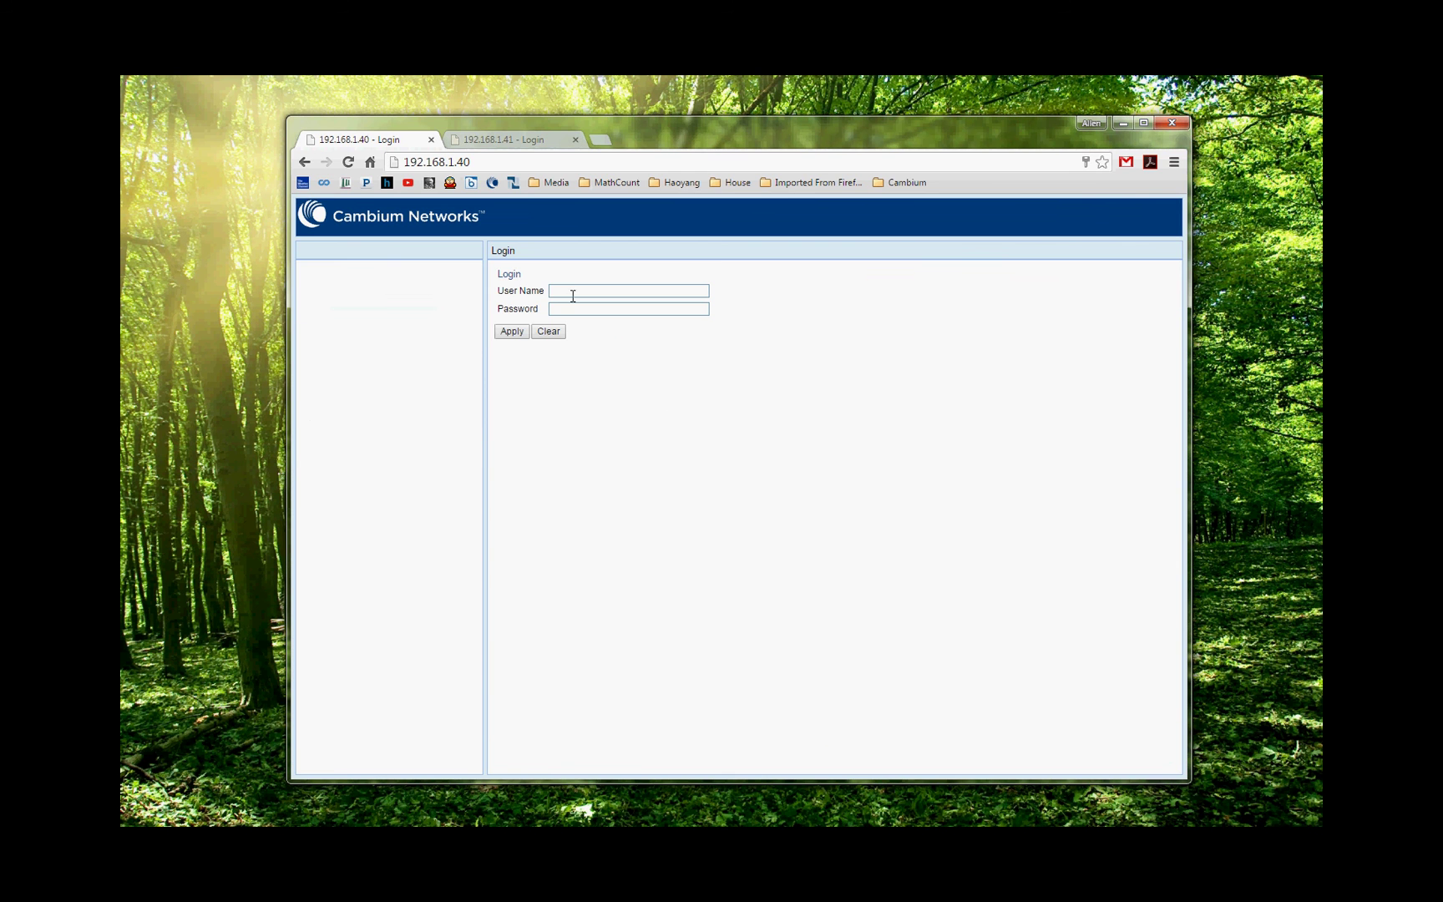
Log in to the 192.168.1.40 radio using the browser's saved login details.
click(578, 290)
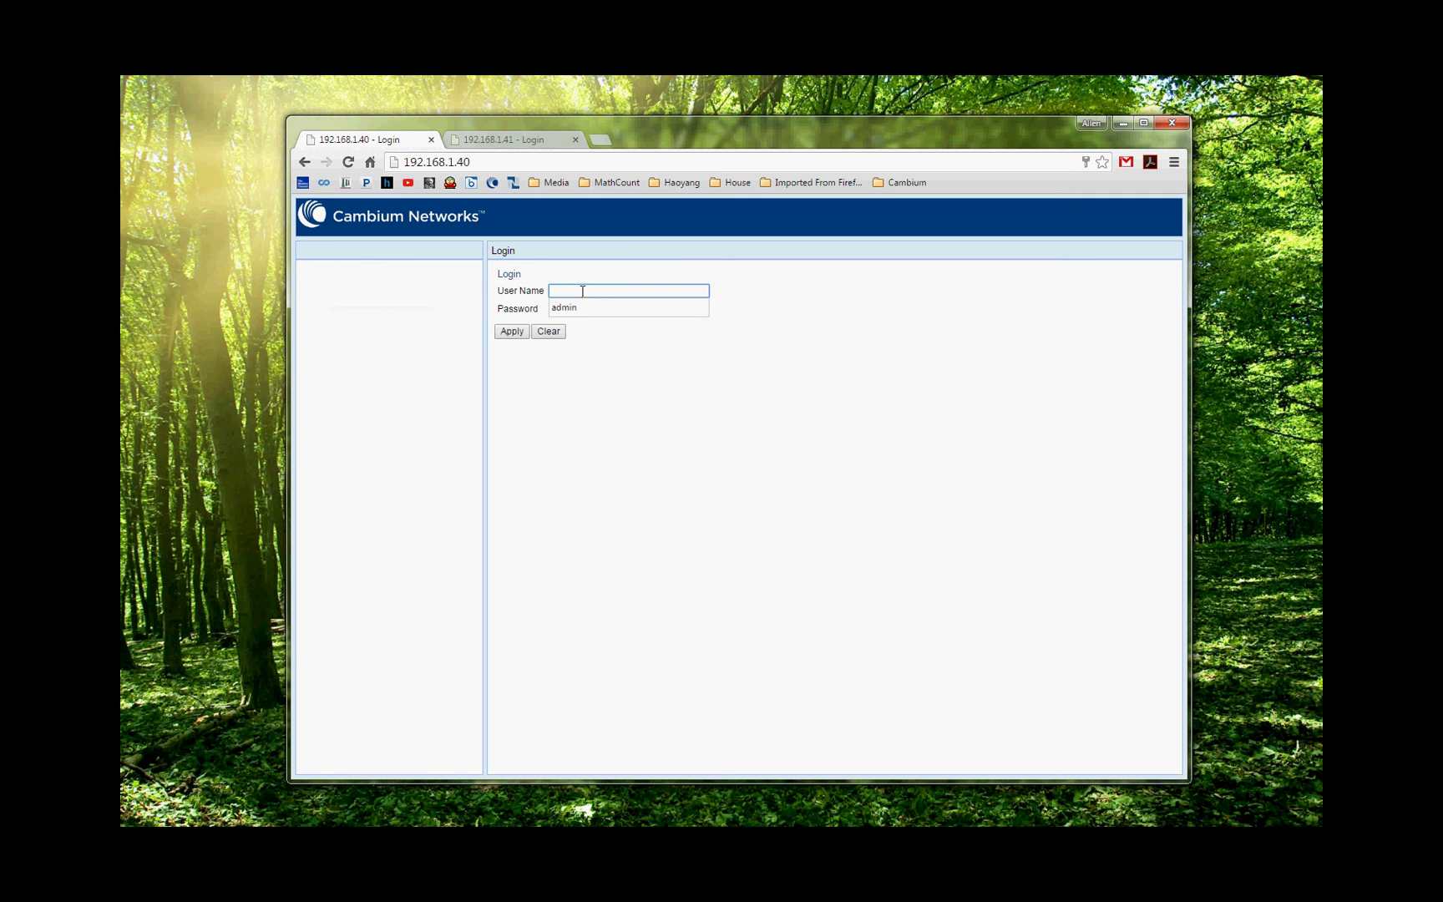
key(Down)
key(Return)
key(Tab)
key(Return)
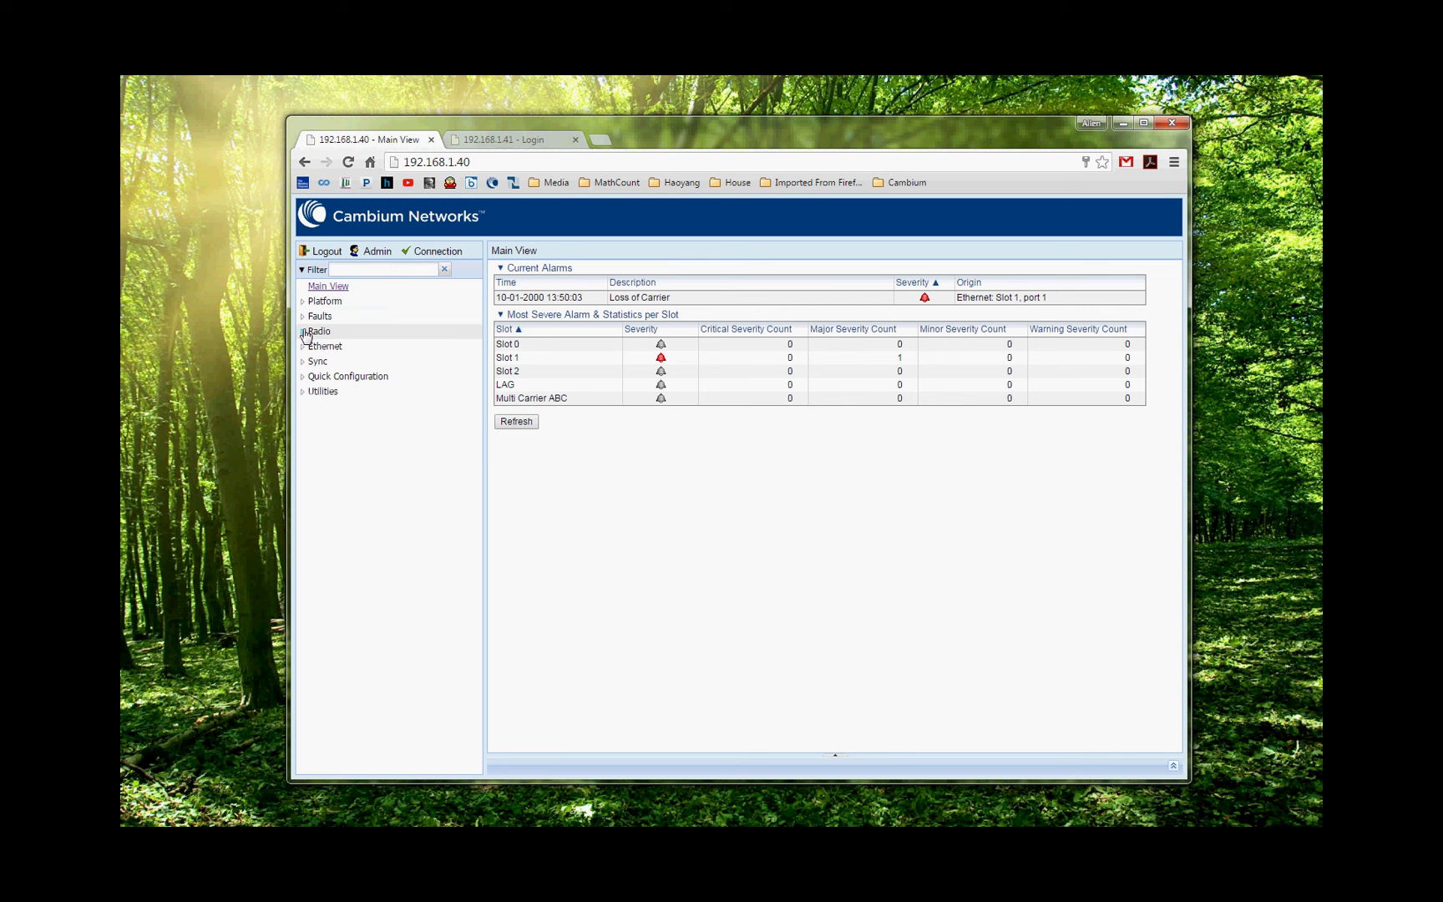
Check MRMC Status for profile 9, 1024 QAM, then Radio Parameters showing Up at -48 dBm.
click(304, 334)
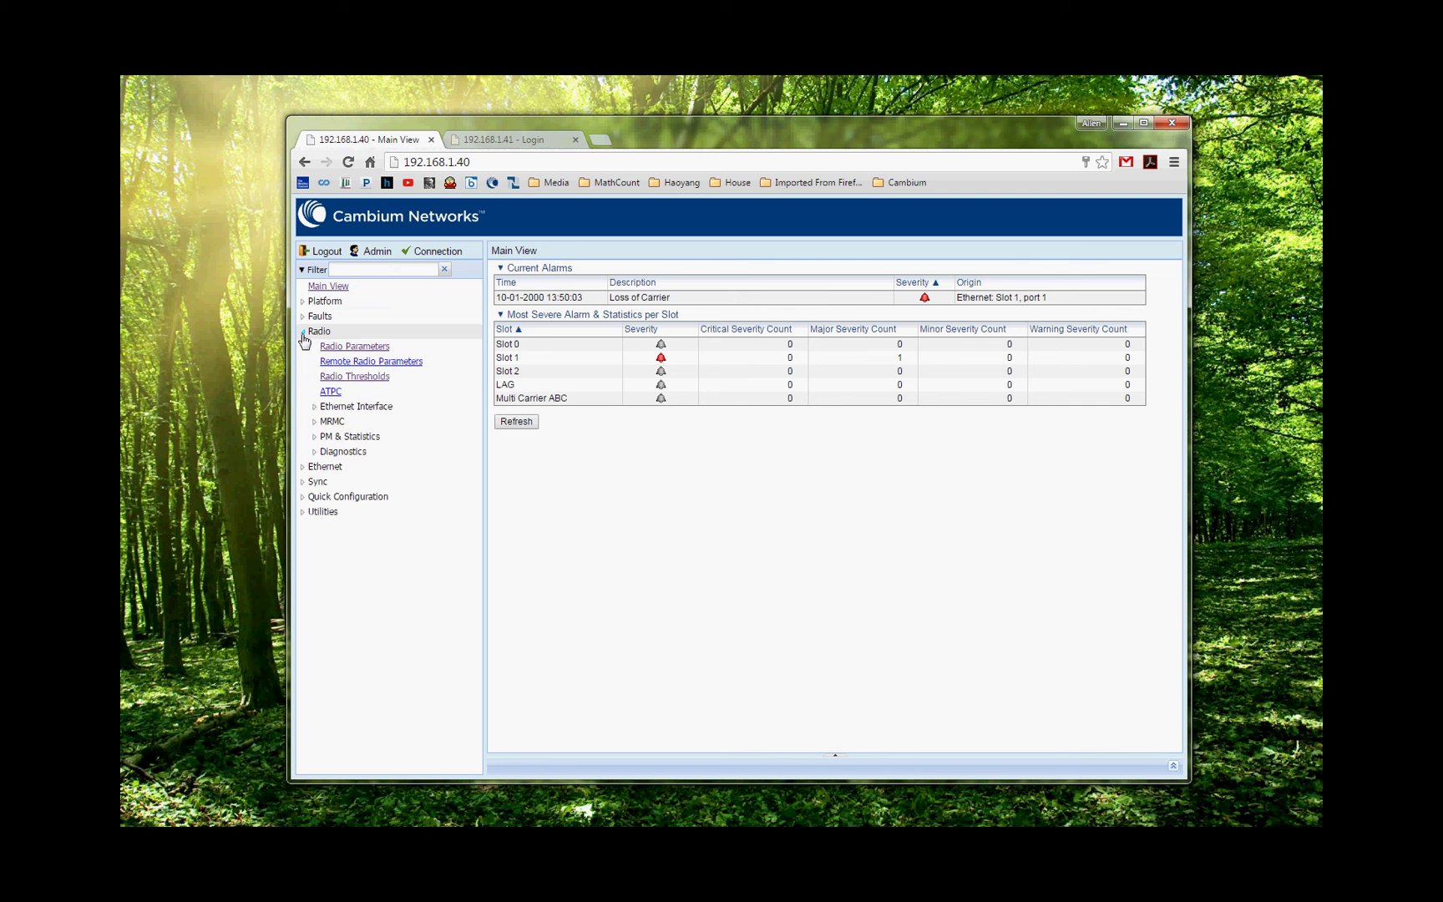
click(316, 421)
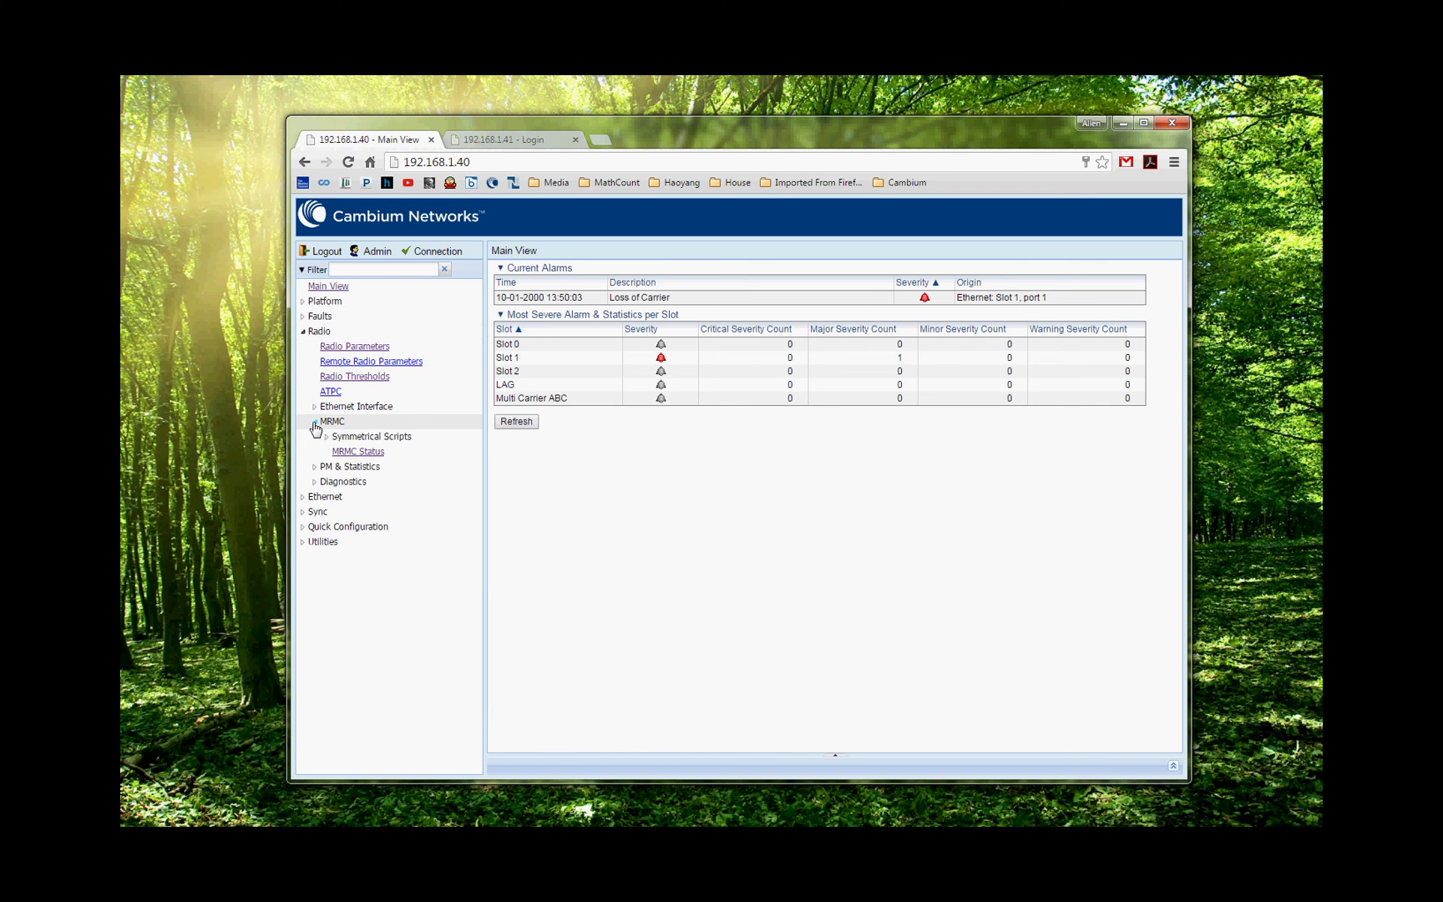
click(356, 454)
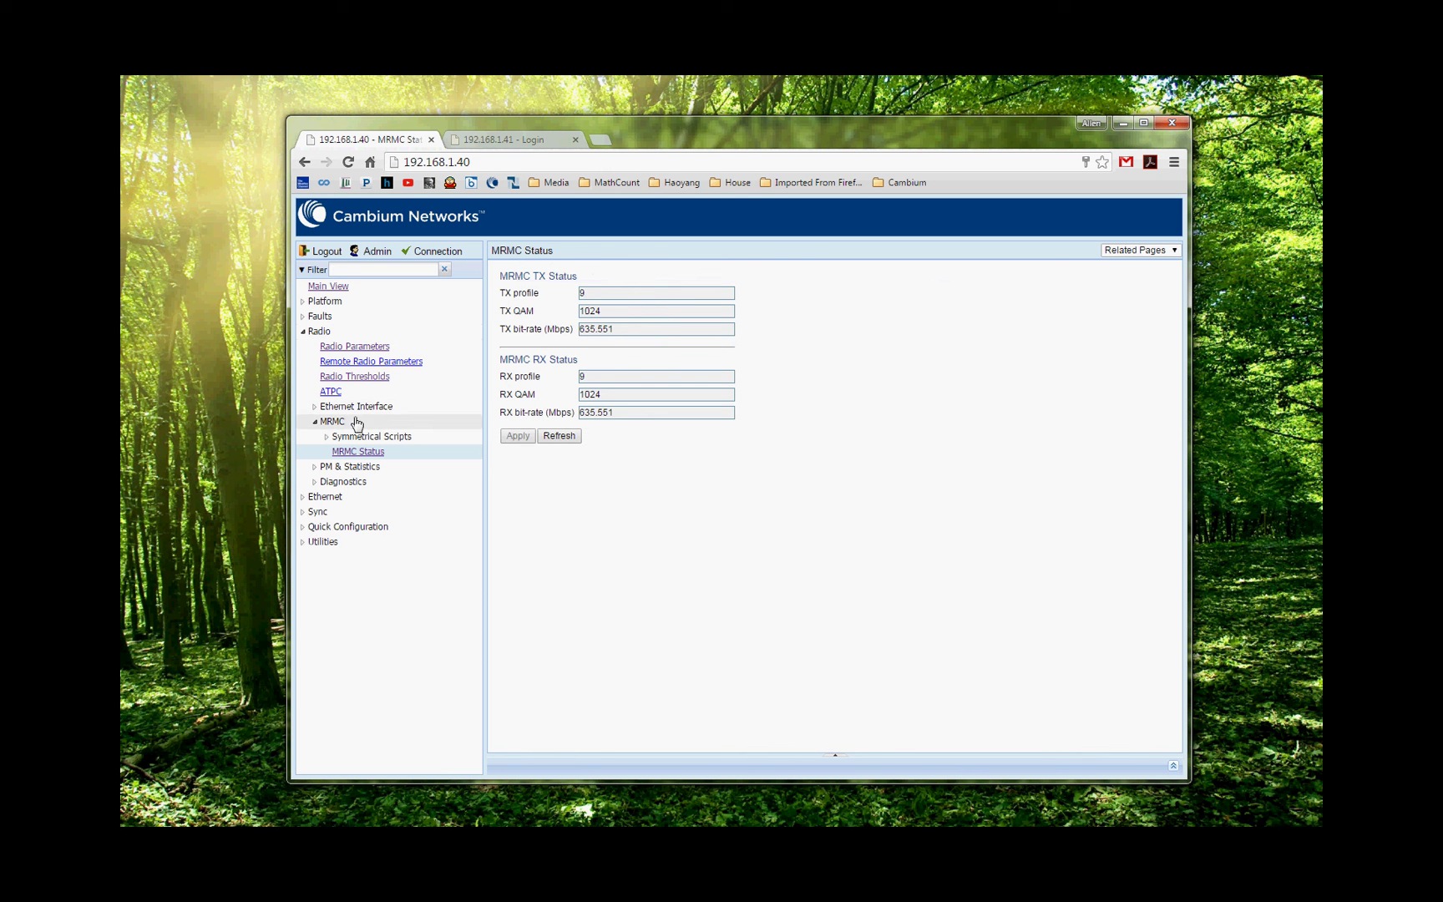
click(352, 351)
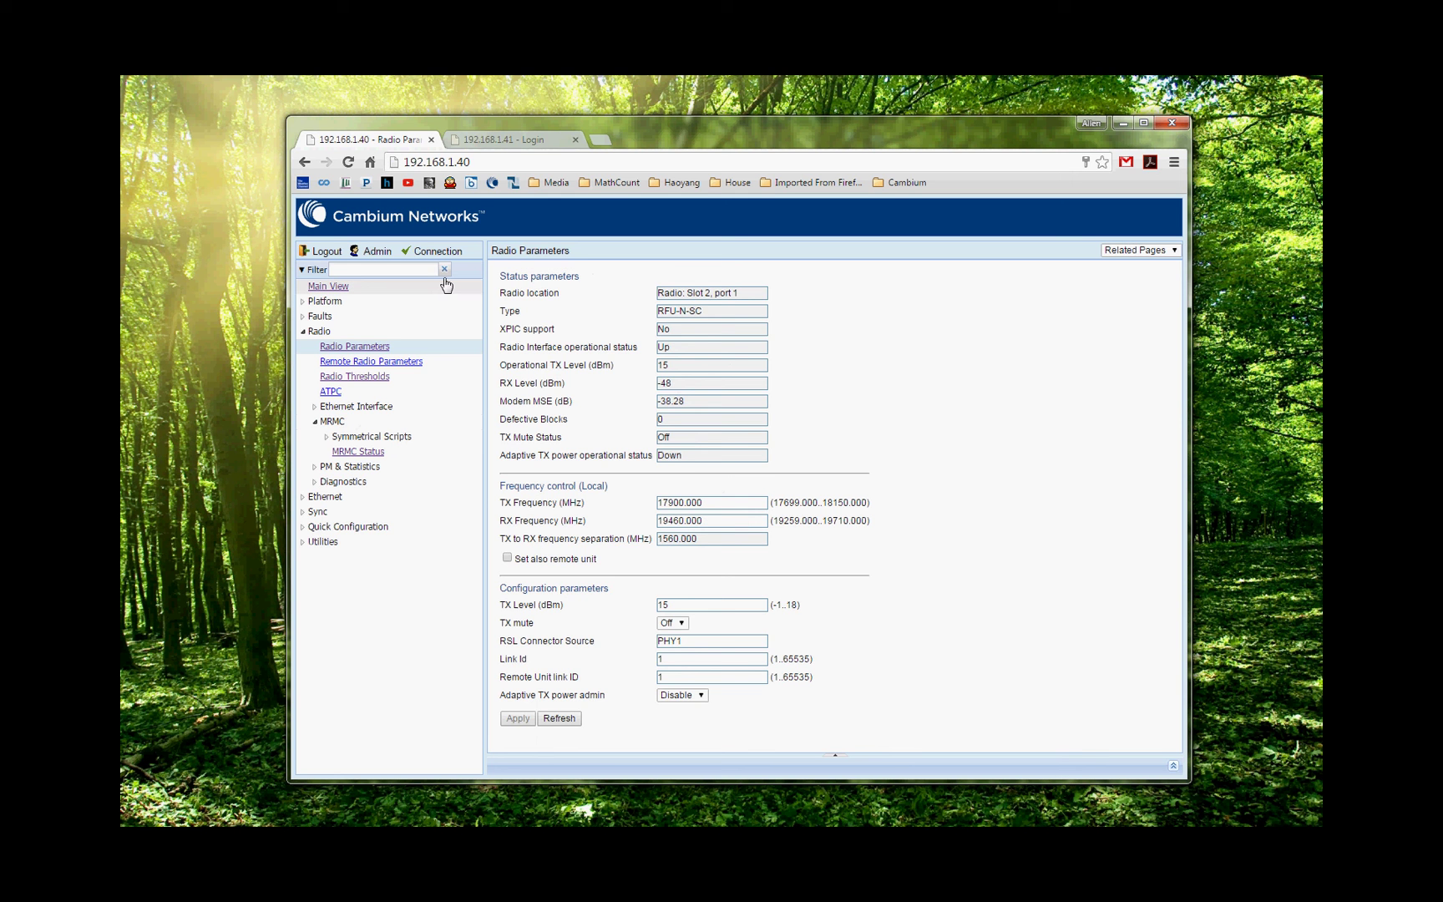
Log in to the 192.168.1.41 radio with its user name and password.
click(489, 142)
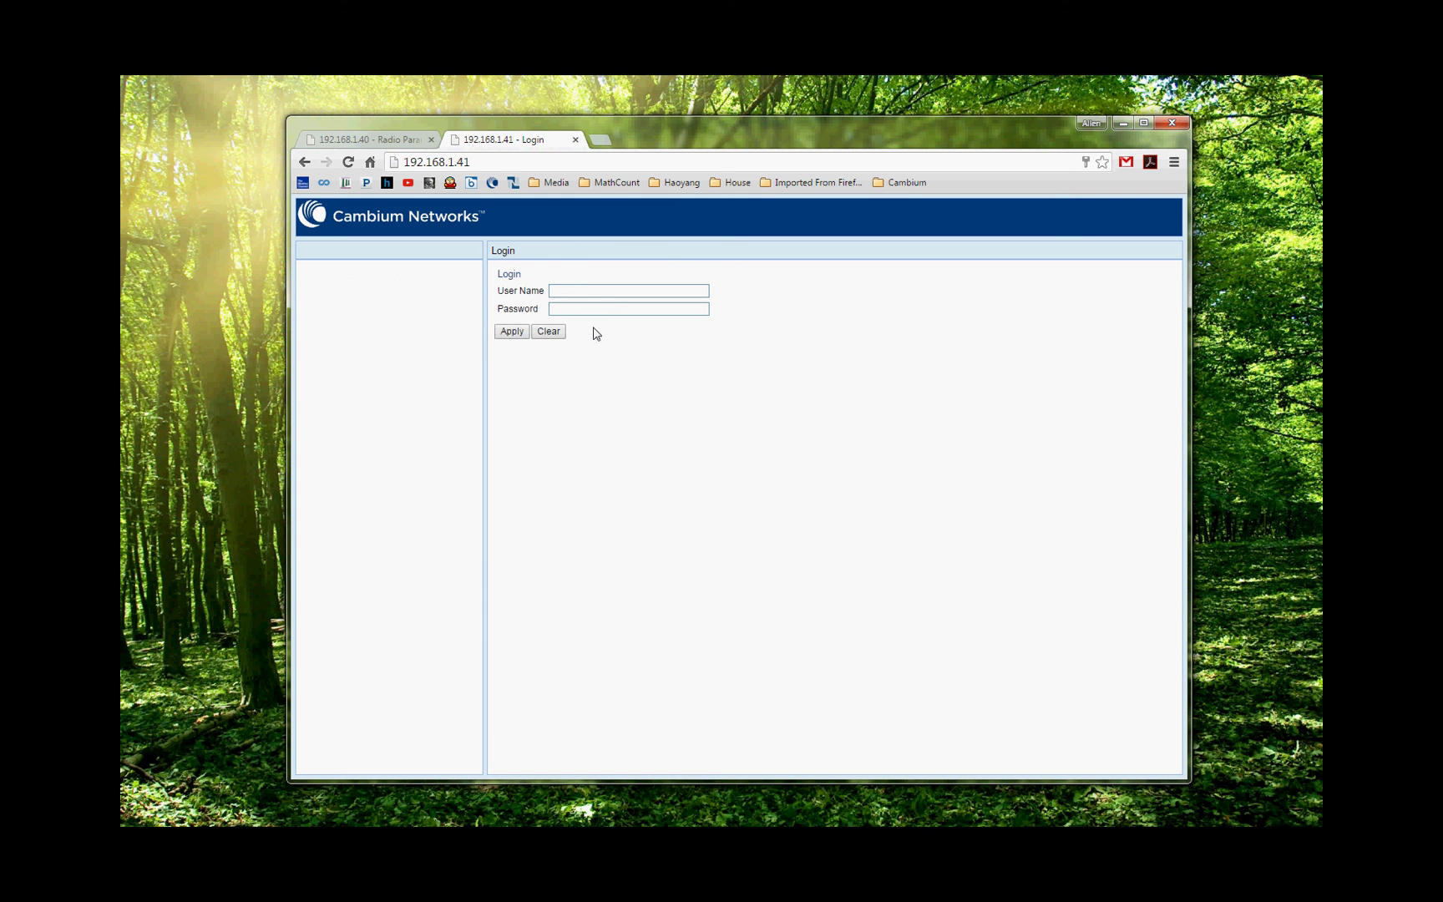
click(579, 290)
text(admin)
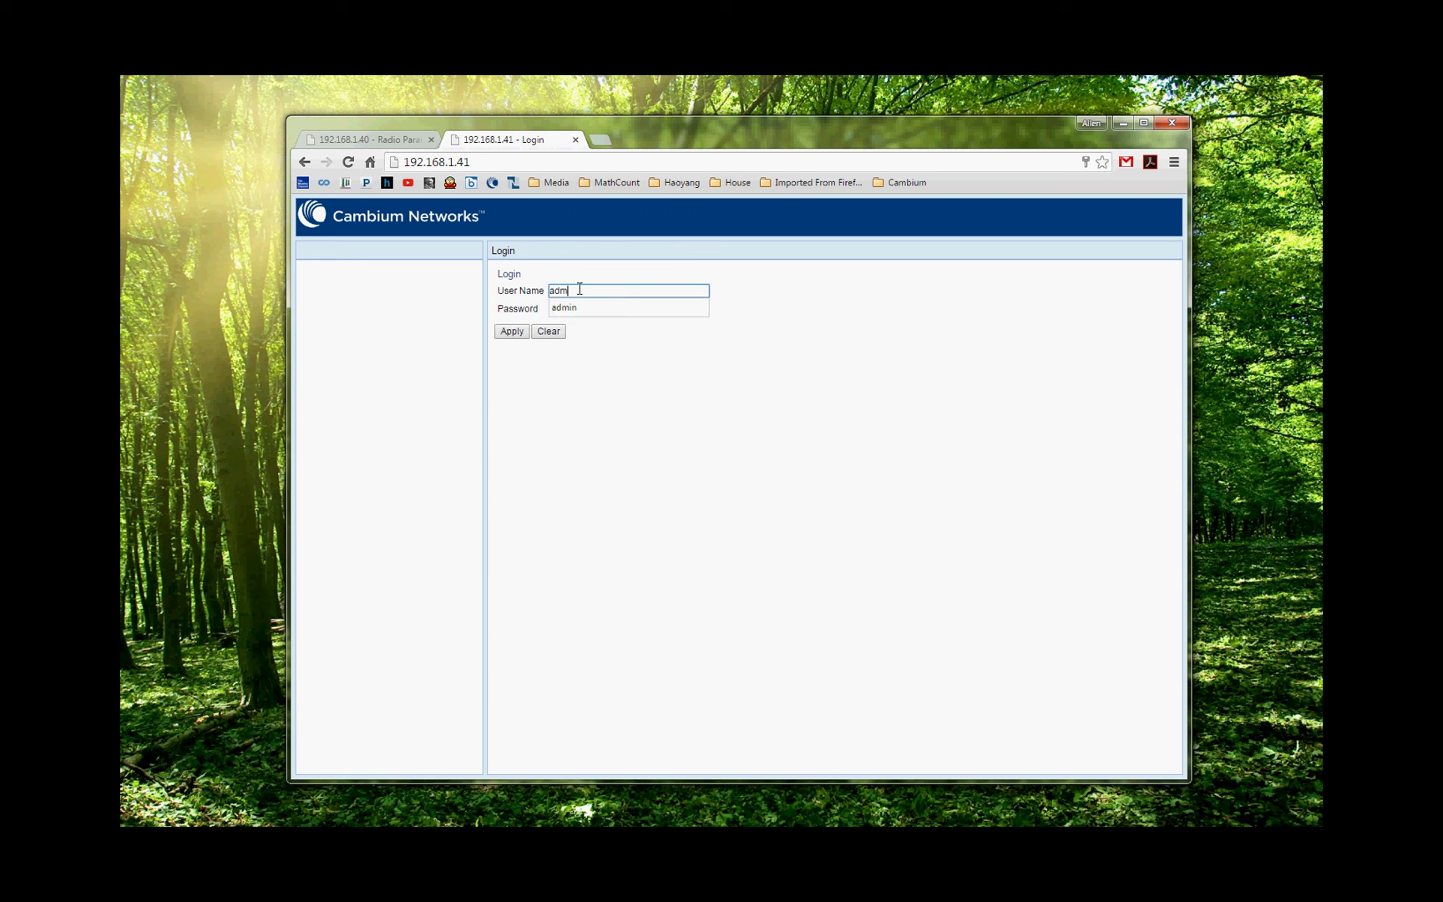
key(Tab)
text(admin)
key(Return)
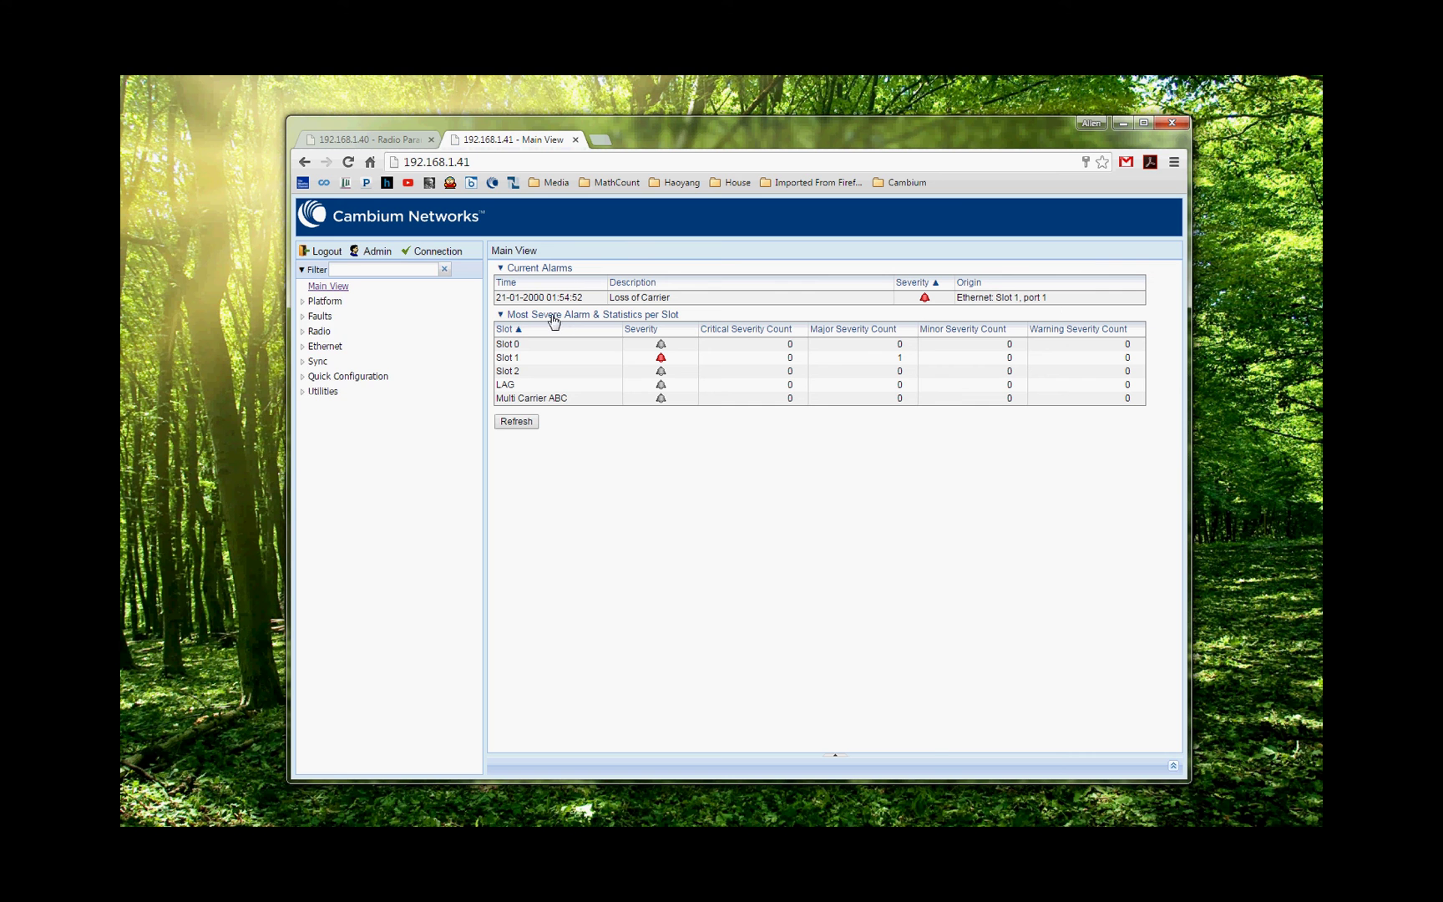
Check 192.168.1.41 Radio Parameters, then MRMC Status showing profile 9, 1024 QAM, 635.551 Mbps.
click(305, 303)
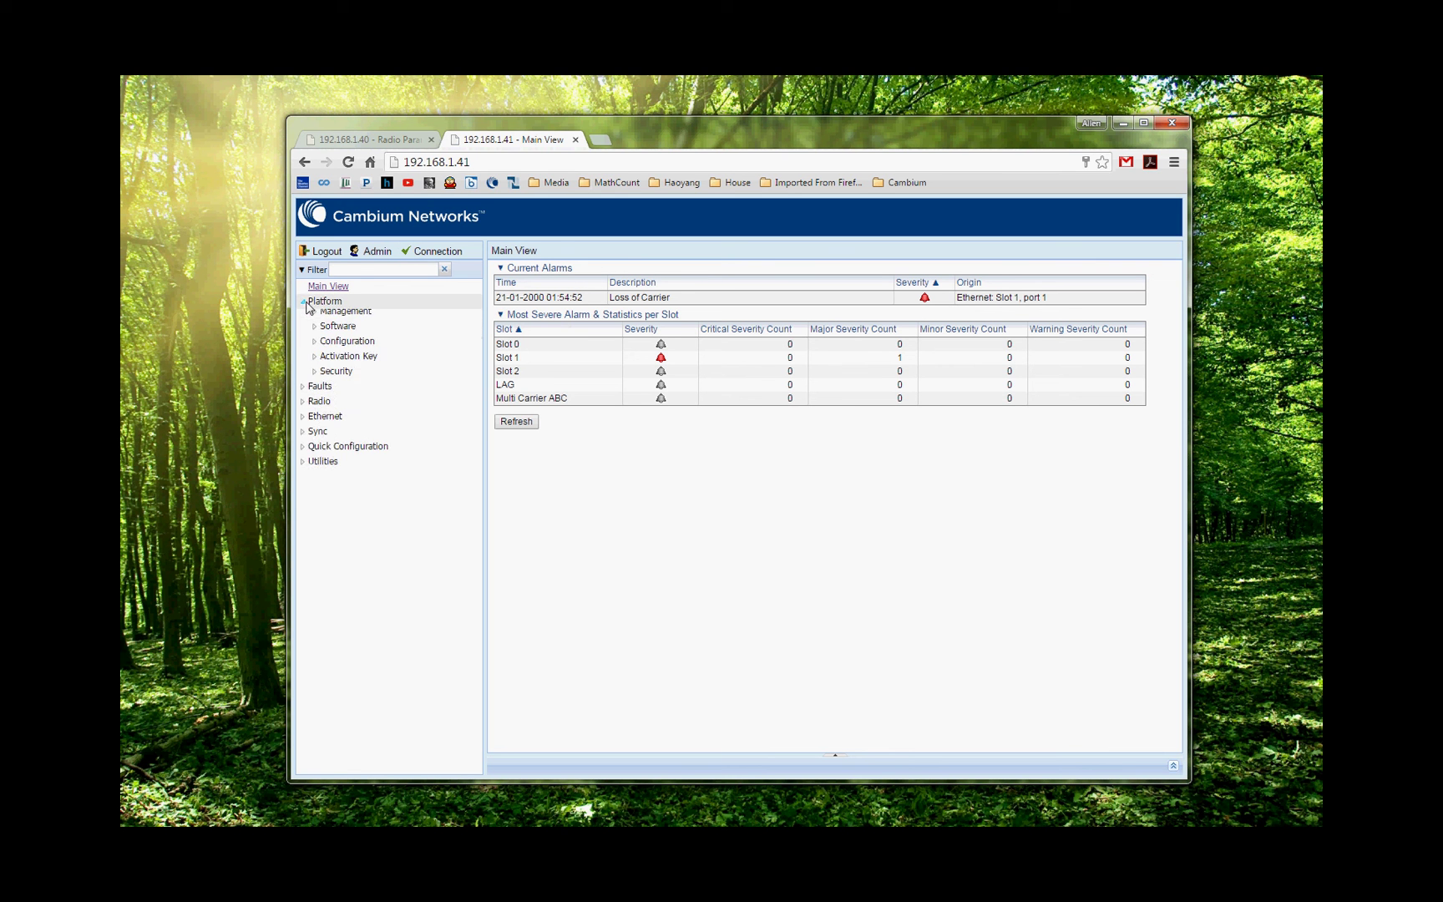
click(305, 408)
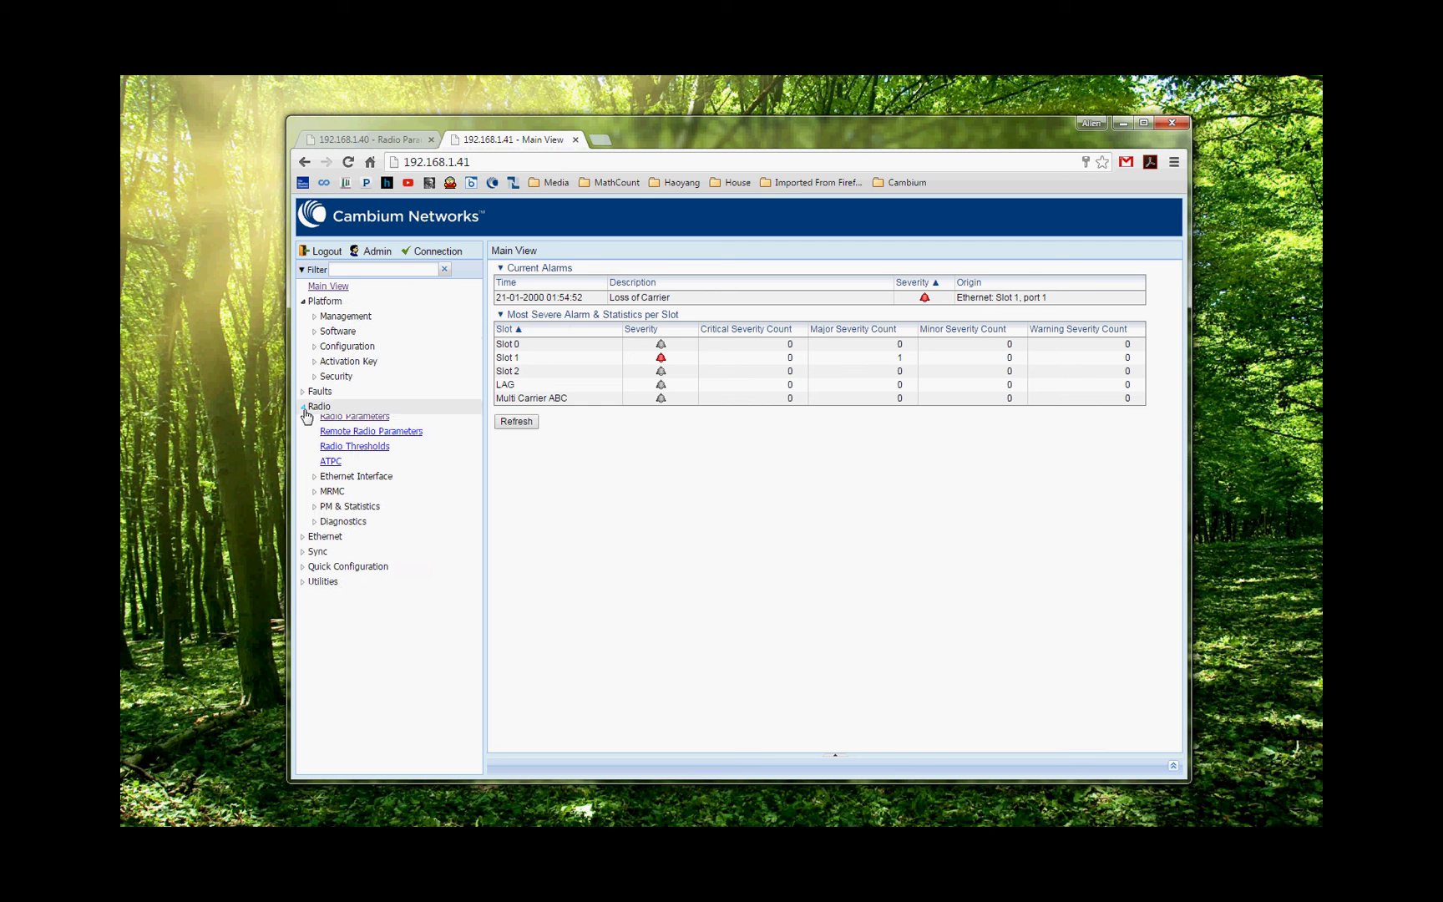
click(371, 424)
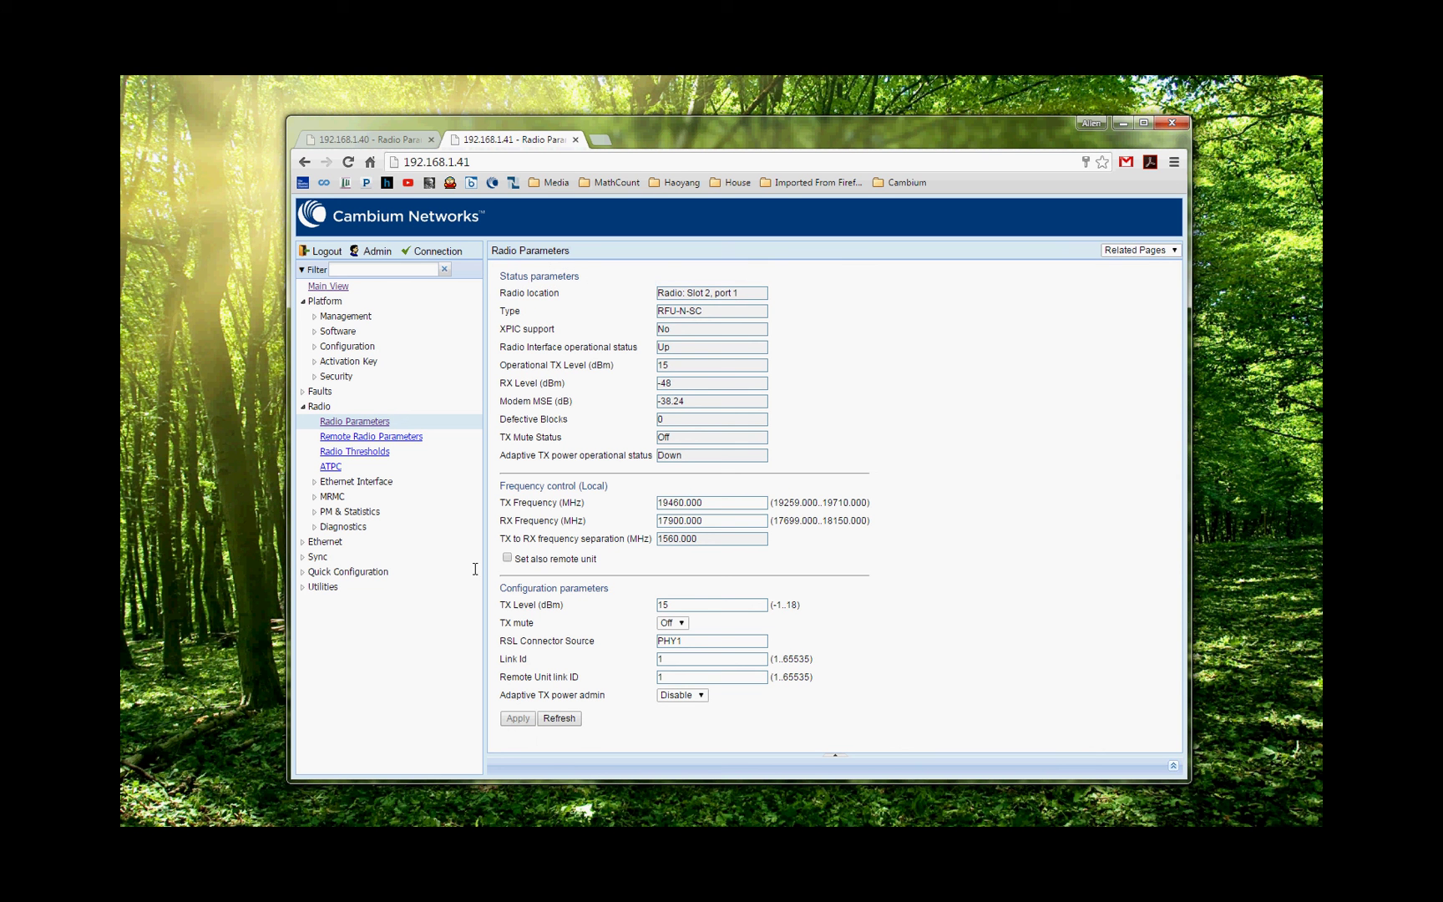
click(332, 496)
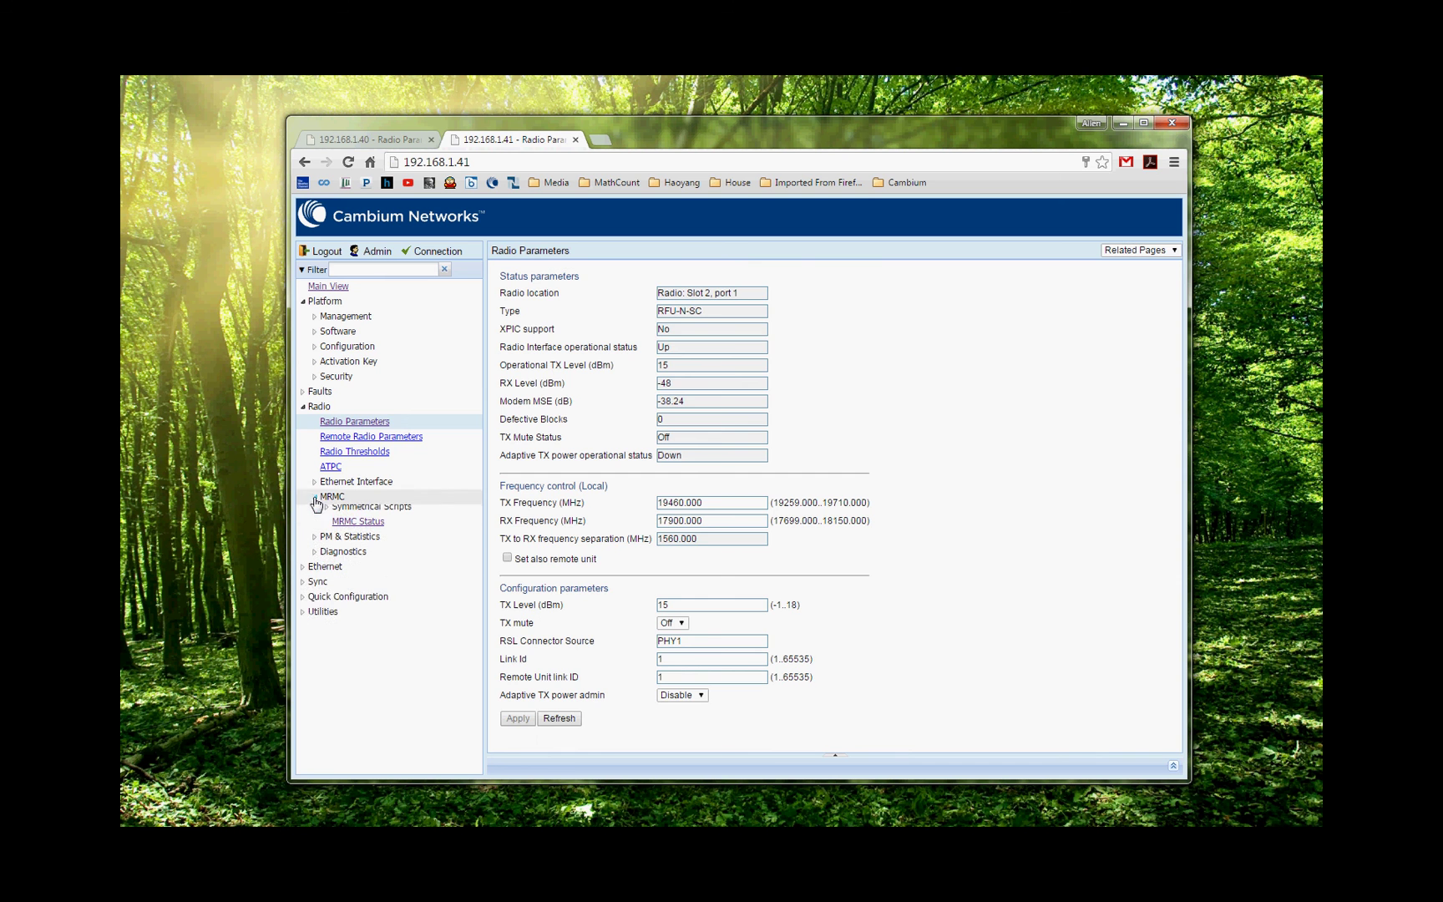
click(341, 528)
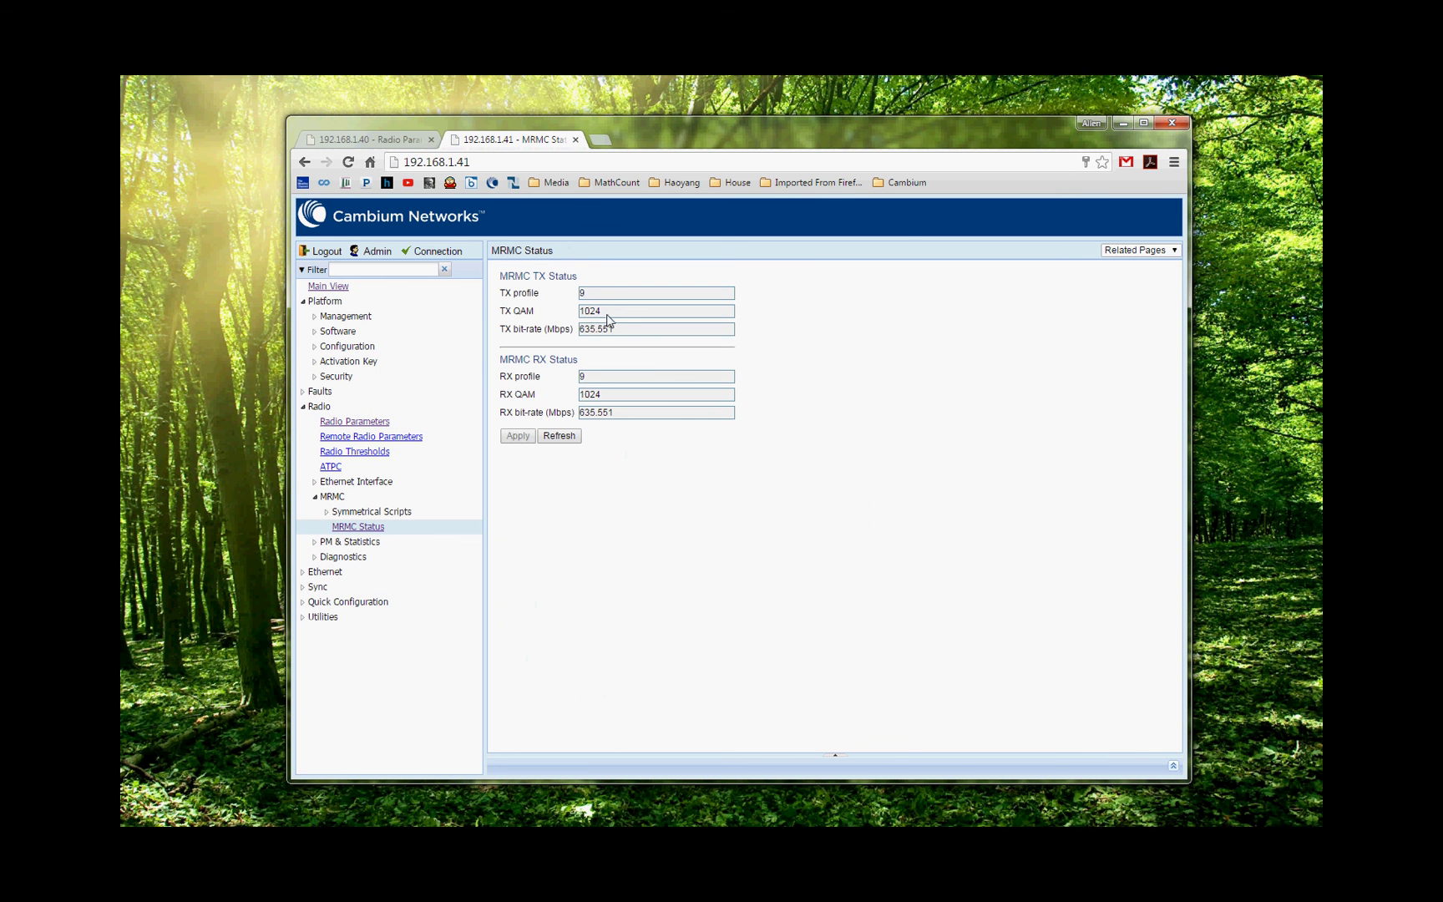
Return to the 192.168.1.41 Main View with its Loss of Carrier alarm and collapse Platform.
click(325, 289)
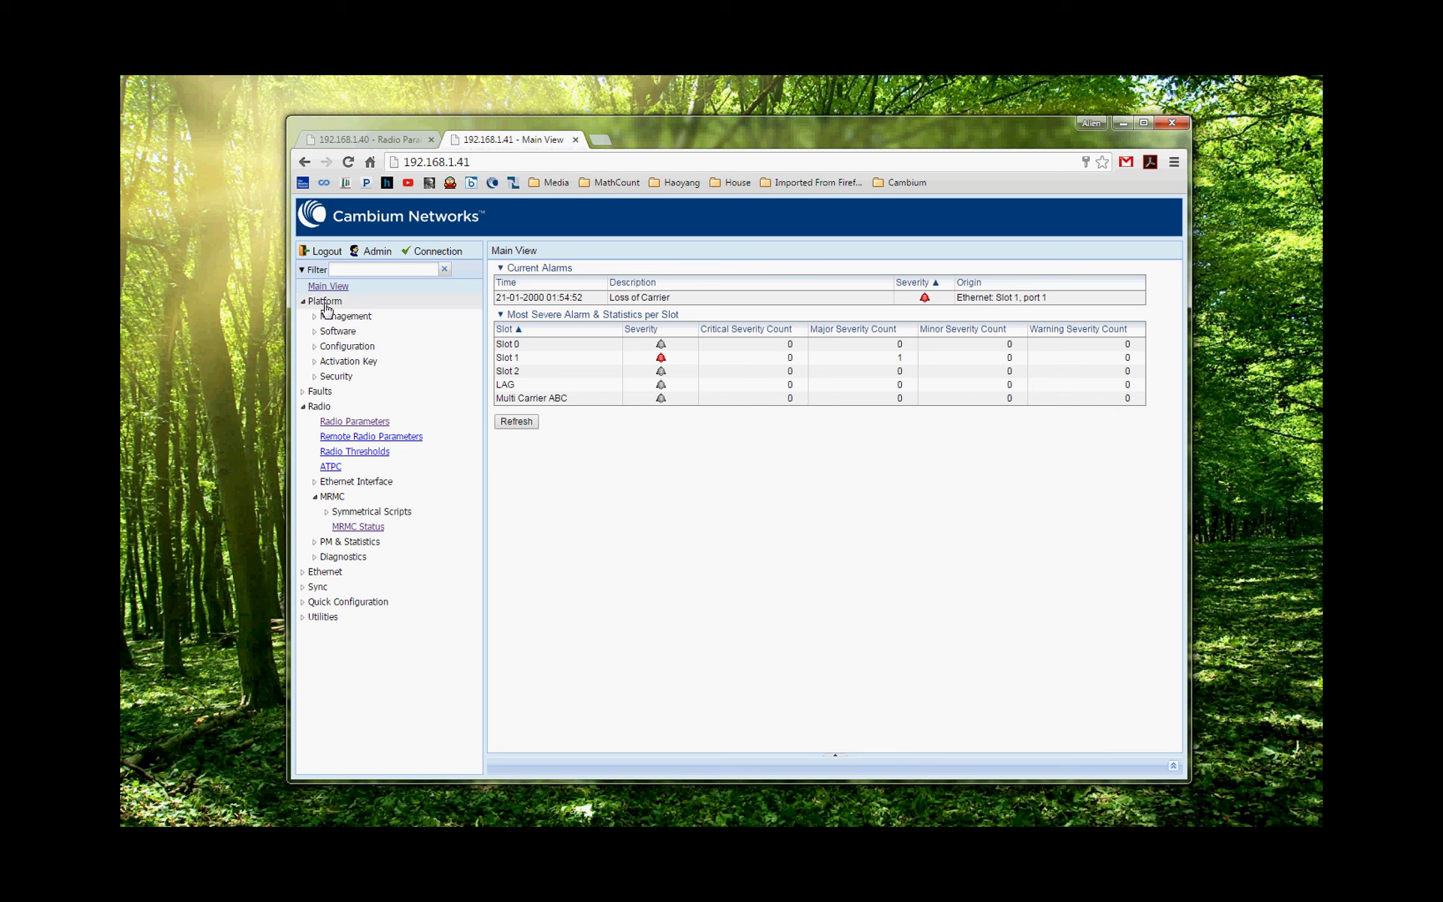
click(326, 304)
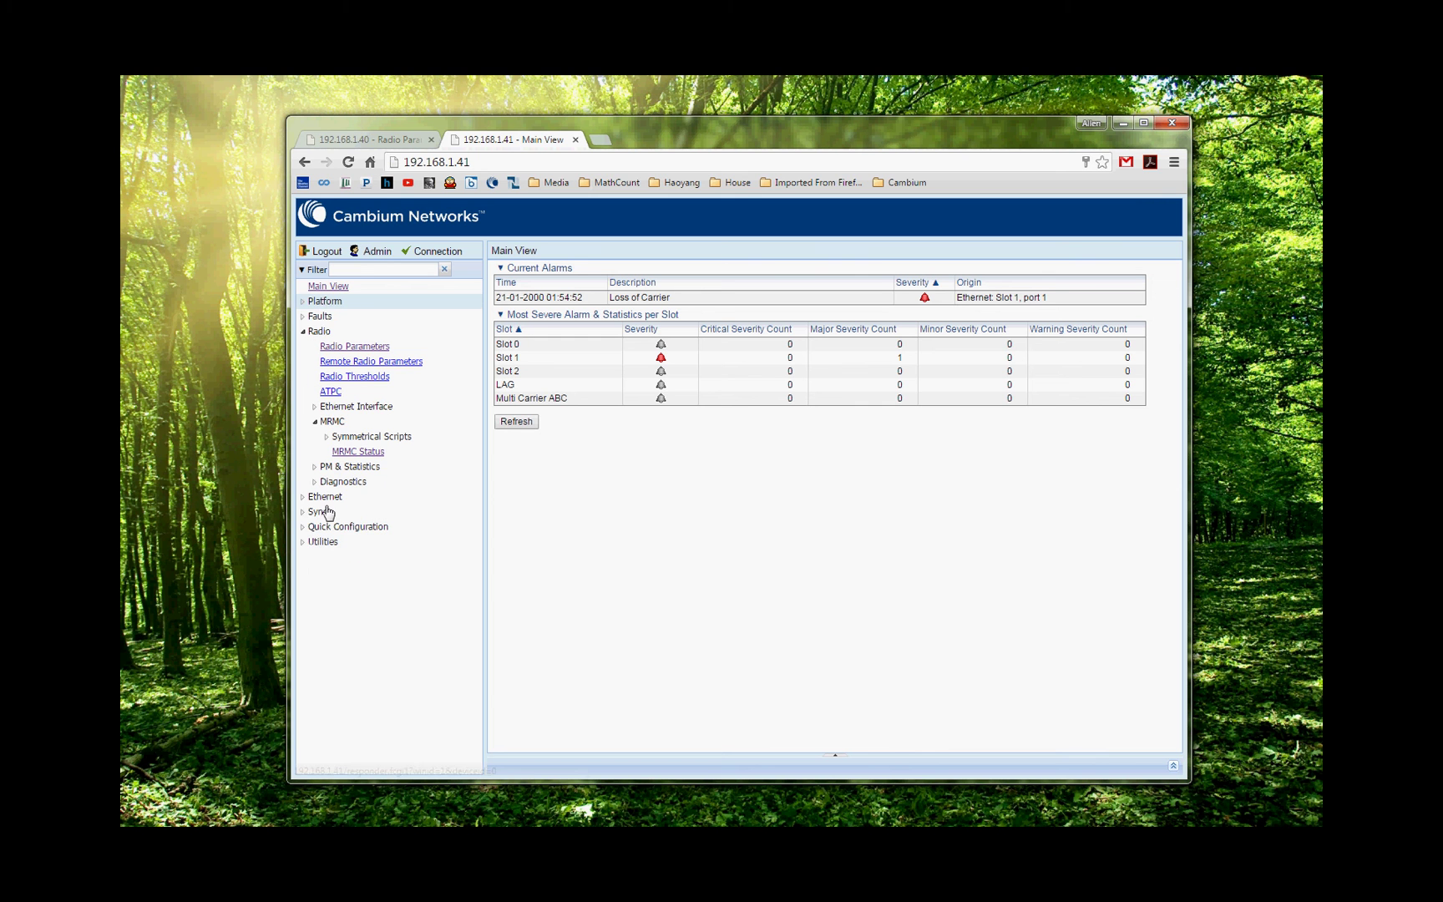